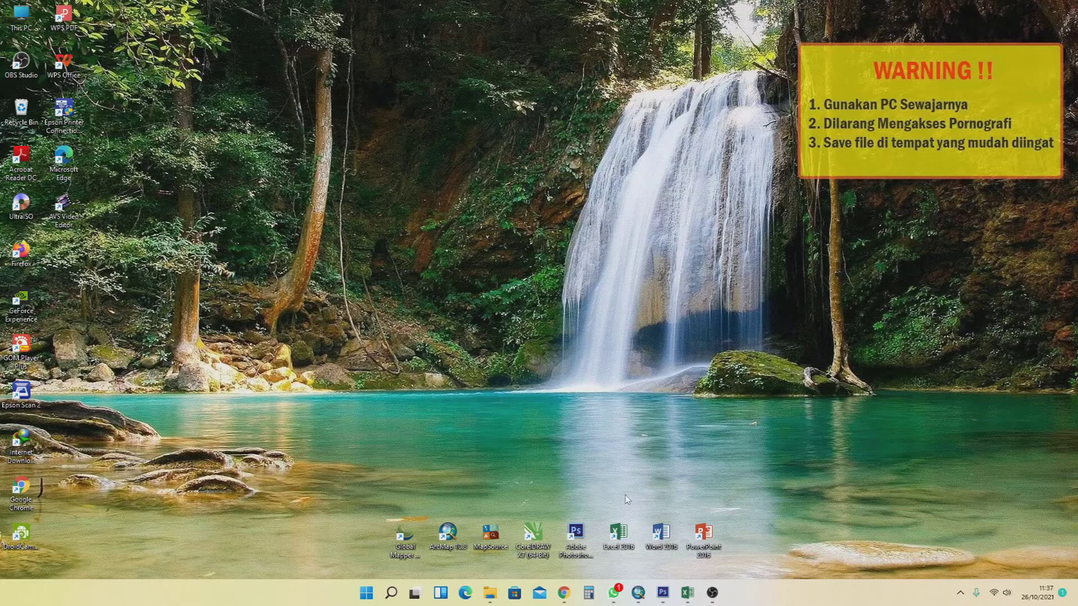
# - Switch to the Excel workbook 02 and examine the production records and column headers on the DATABASE sheet
pyautogui.click(688, 592)
pyautogui.click(82, 559)
pyautogui.scroll(19, 257, 427)
pyautogui.scroll(13, 257, 419)
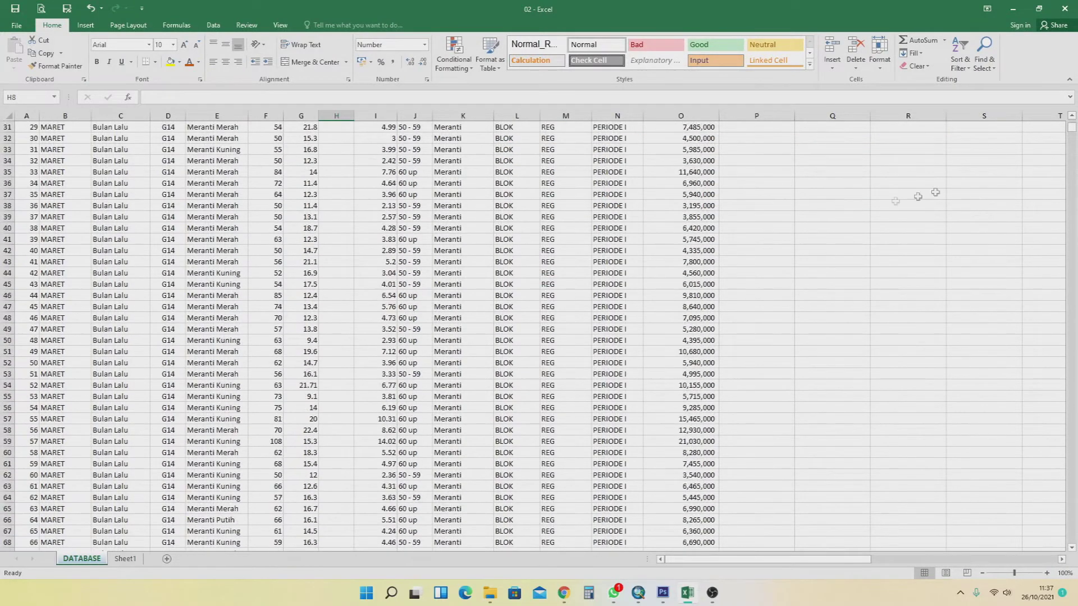
pyautogui.scroll(1, 1074, 132)
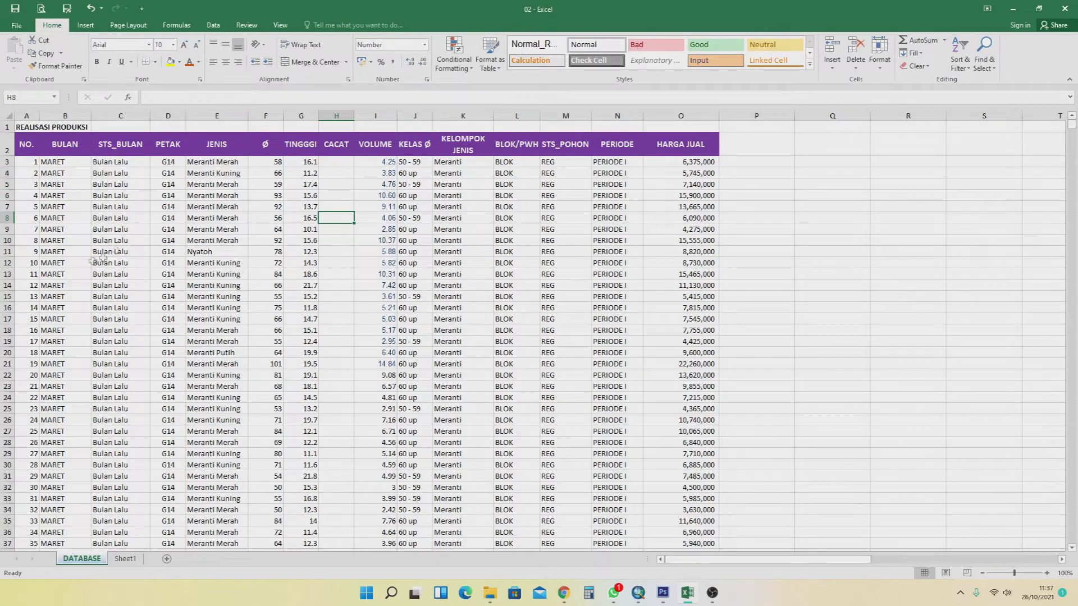
pyautogui.scroll(-1, 433, 318)
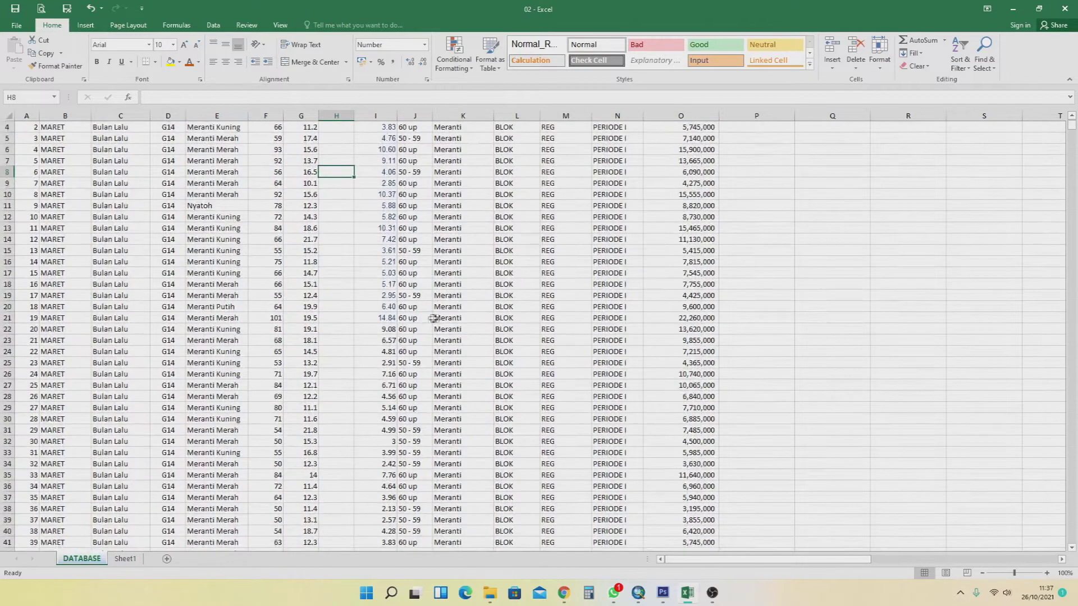
pyautogui.scroll(1, 312, 321)
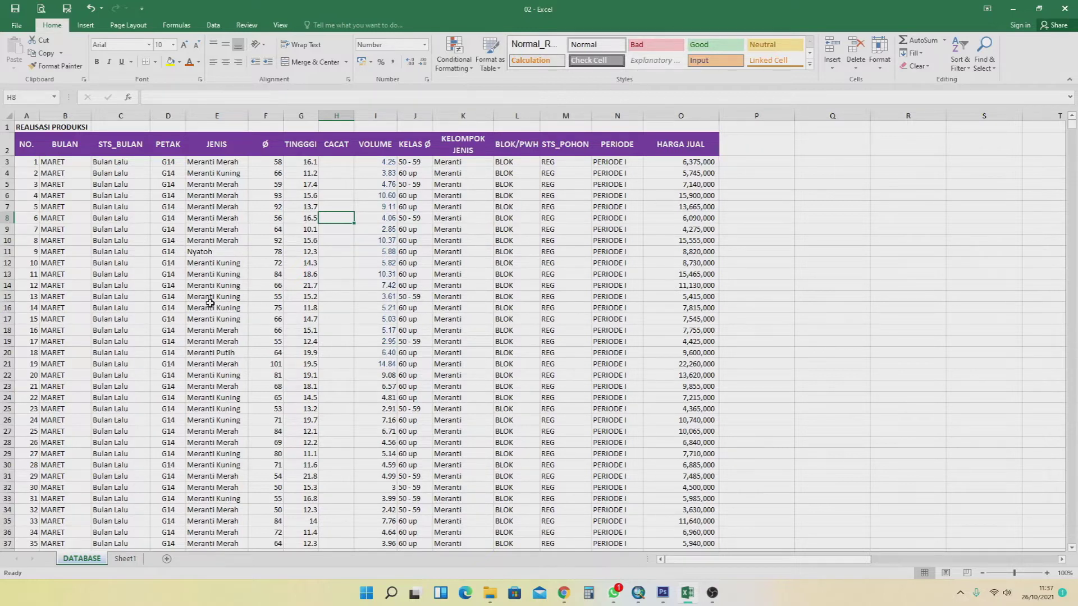
pyautogui.scroll(-10, 204, 279)
pyautogui.scroll(10, 205, 280)
# - Examine the COUNTIFS and SUMIFS notes and the Meranti Merah, Kuning and Putih summary tables on Sheet1
pyautogui.click(126, 558)
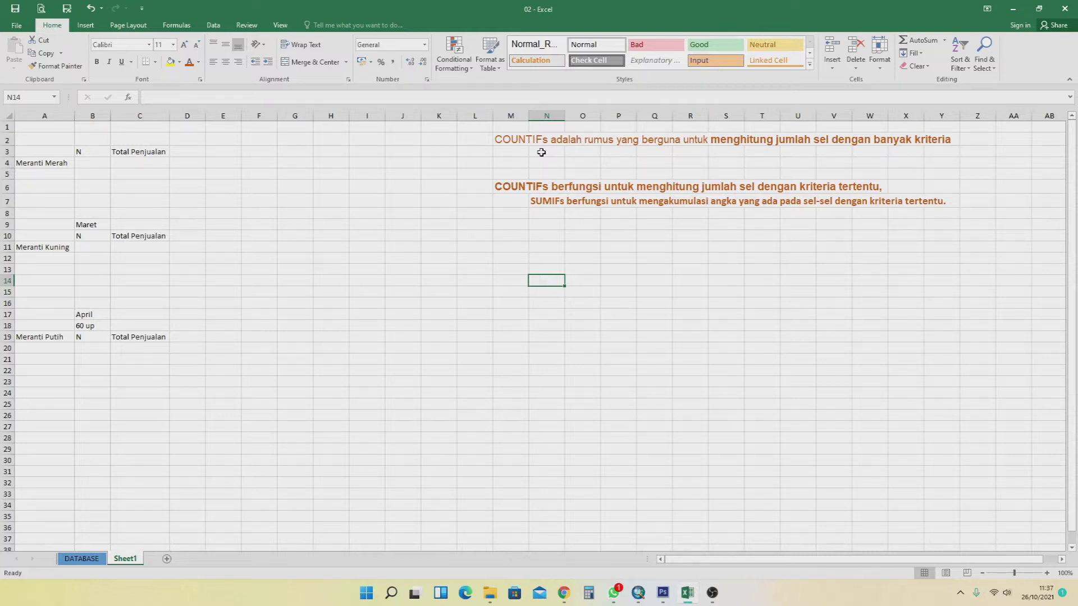
pyautogui.click(494, 295)
pyautogui.click(448, 358)
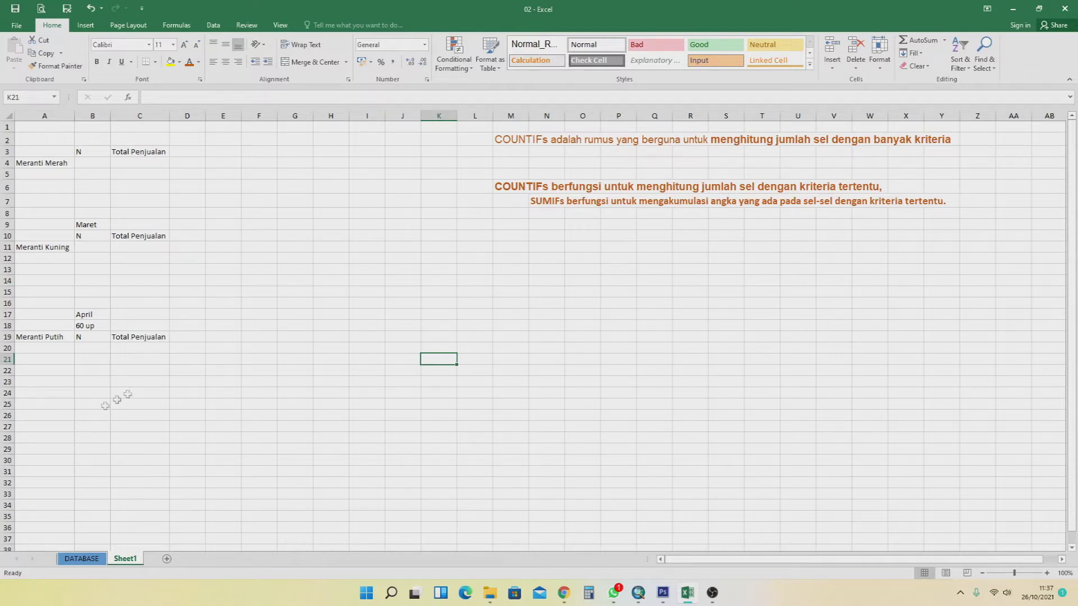
pyautogui.click(595, 201)
pyautogui.click(508, 272)
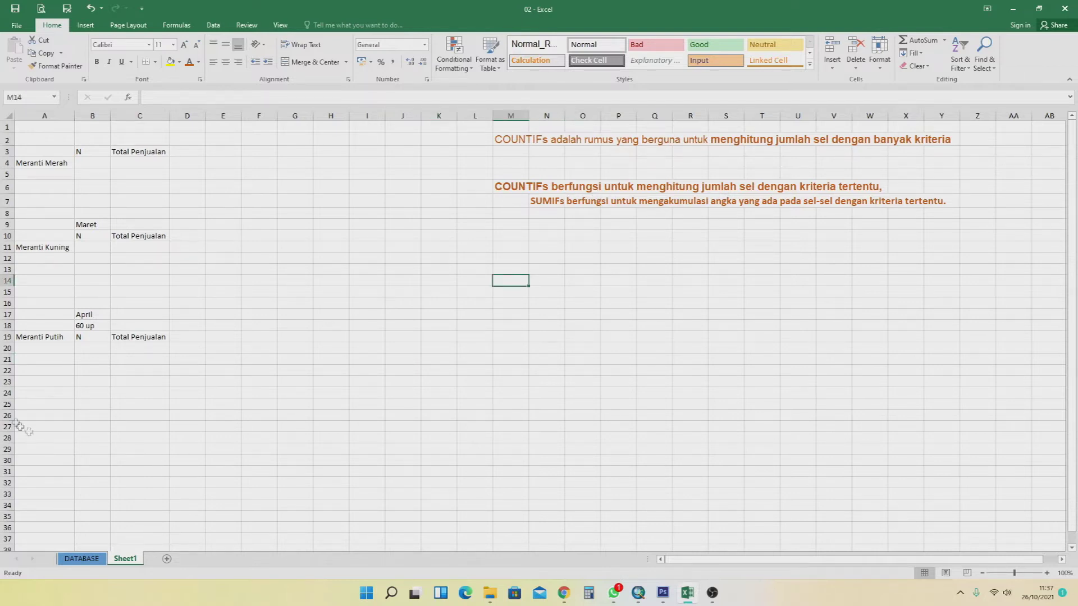
pyautogui.click(40, 341)
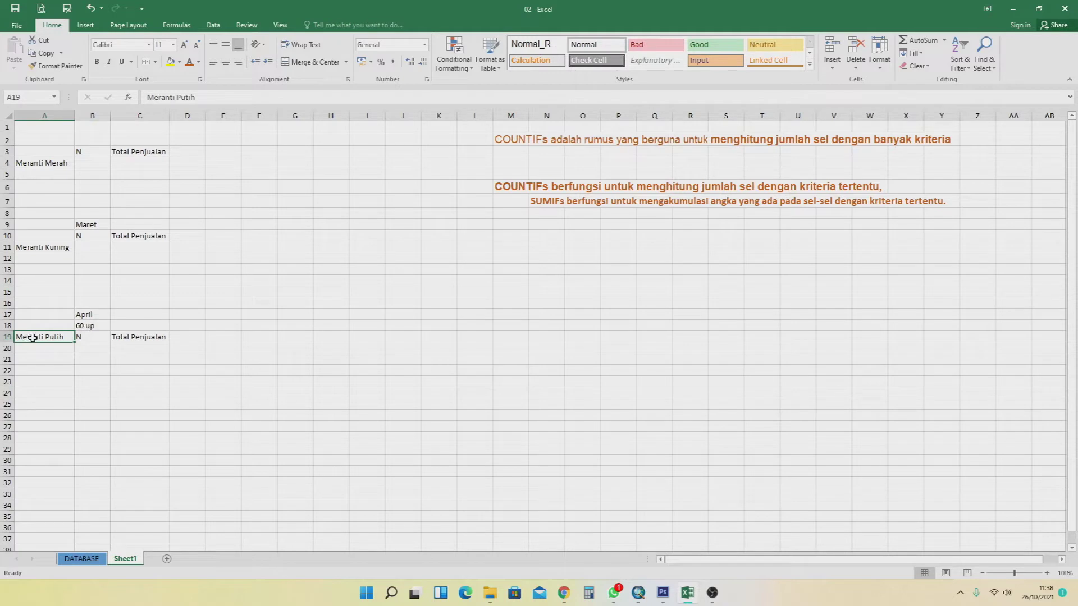
pyautogui.click(80, 379)
pyautogui.click(50, 341)
pyautogui.click(98, 314)
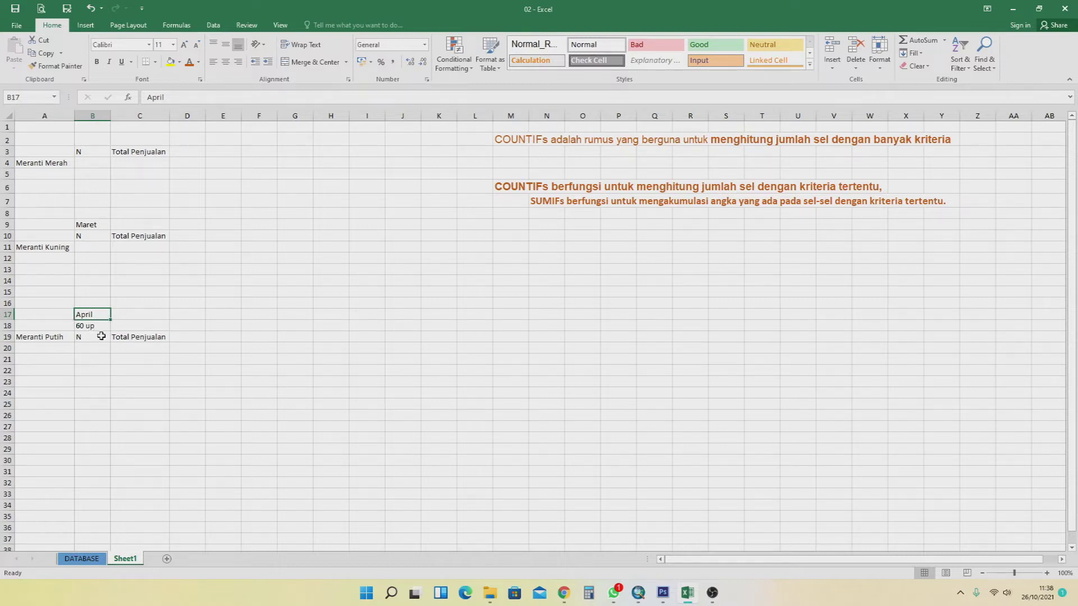
pyautogui.scroll(-3, 167, 368)
pyautogui.scroll(3, 167, 367)
# - Start a COUNTIFS formula in cell B4 for the Meranti Merah count and move its syntax hint clear of the tables
pyautogui.click(103, 163)
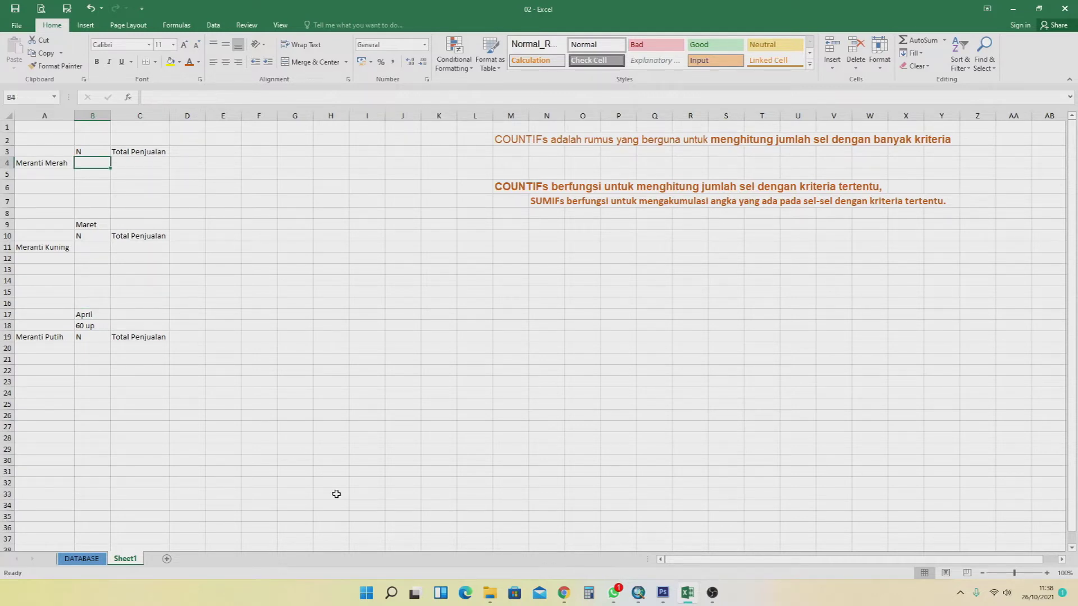
pyautogui.write('=')
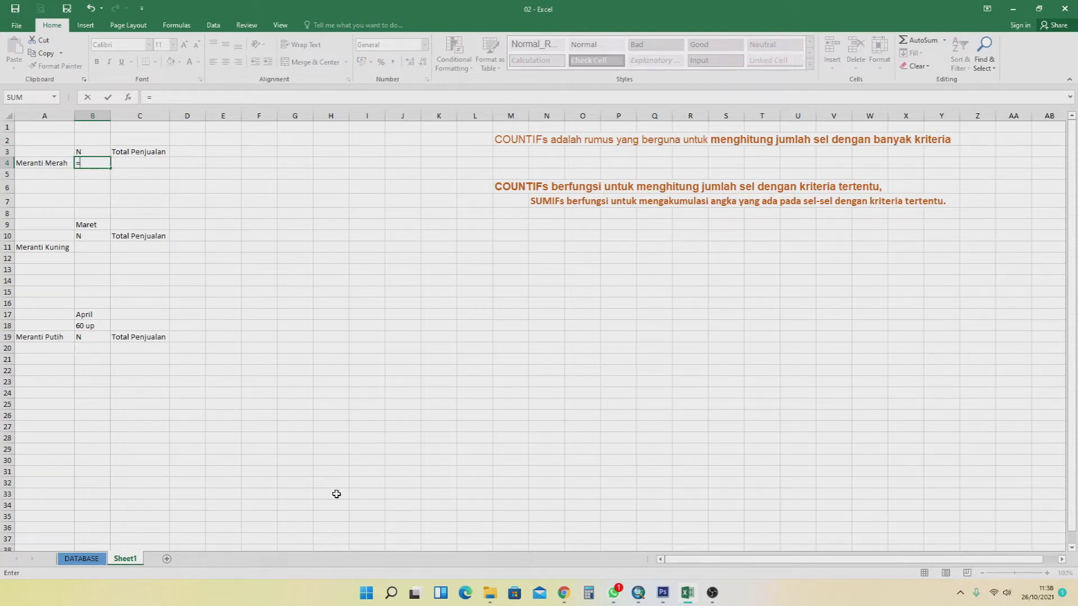
pyautogui.write('COUNT')
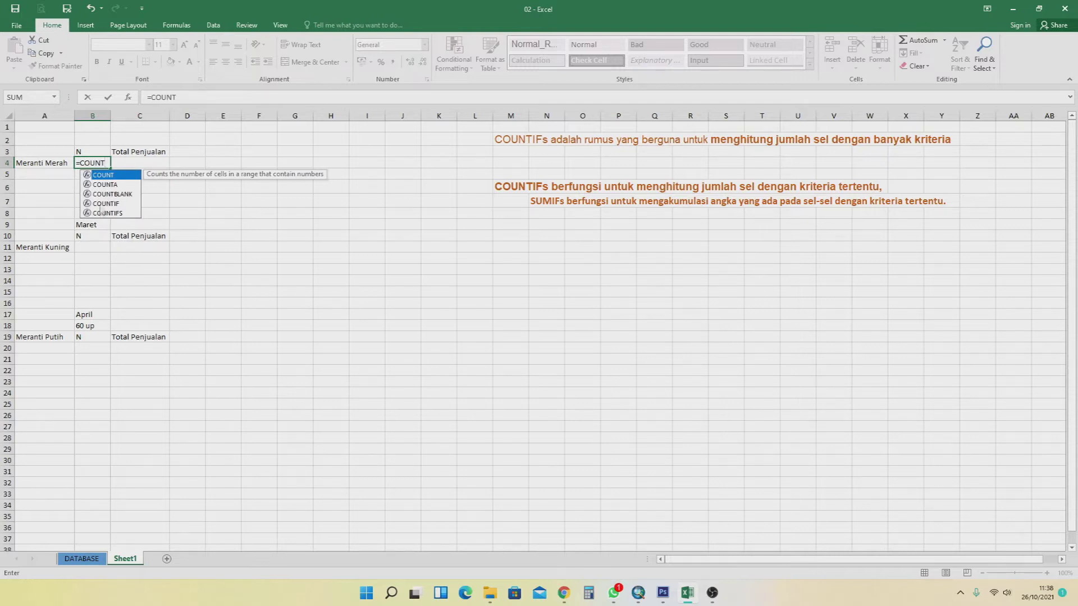
pyautogui.doubleClick(116, 214)
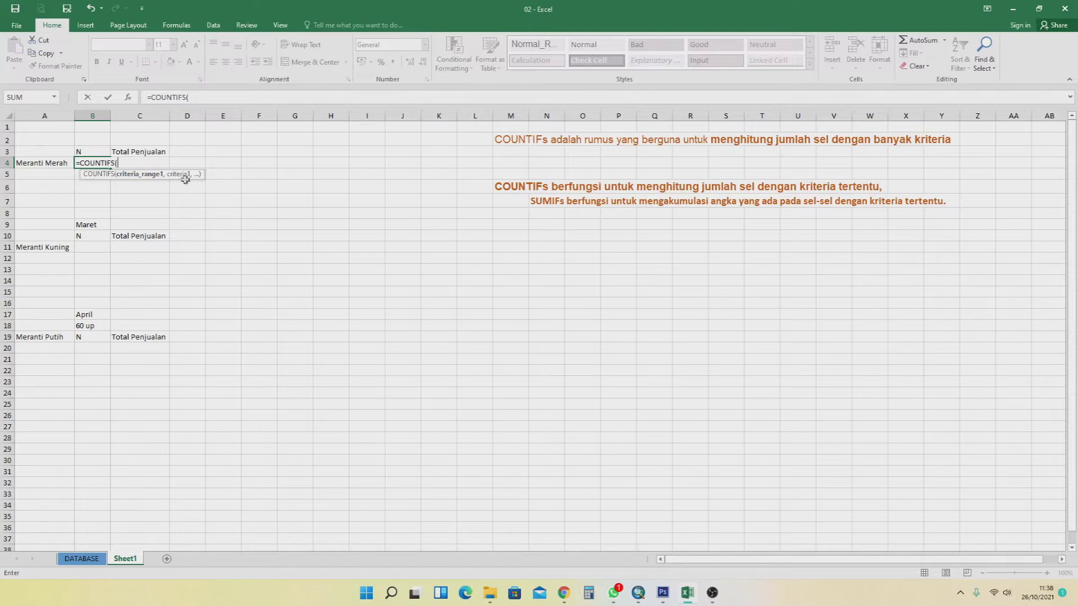
pyautogui.moveTo(186, 177); pyautogui.dragTo(647, 289)
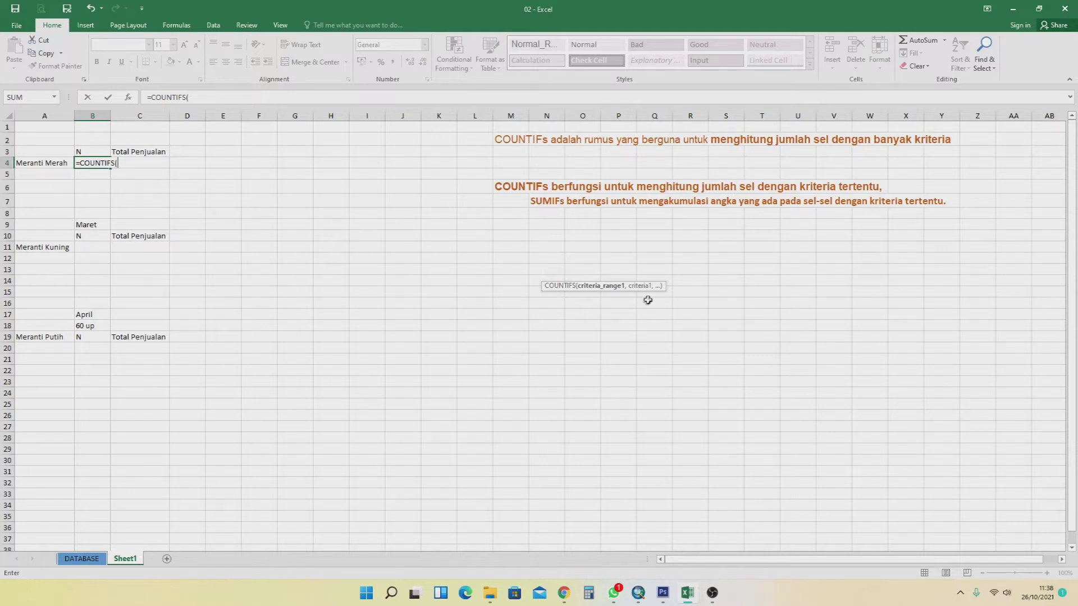
pyautogui.moveTo(645, 287); pyautogui.dragTo(422, 243)
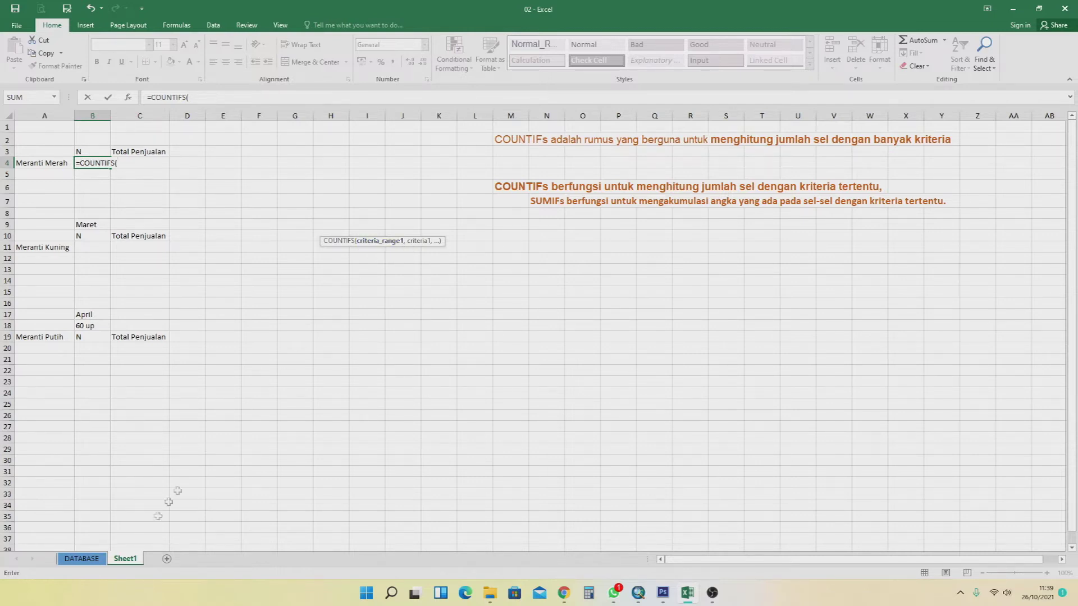
# - Complete the B4 formula with DATABASE column E as the criteria range and Sheet1 cell A4 as the criterion
pyautogui.click(83, 559)
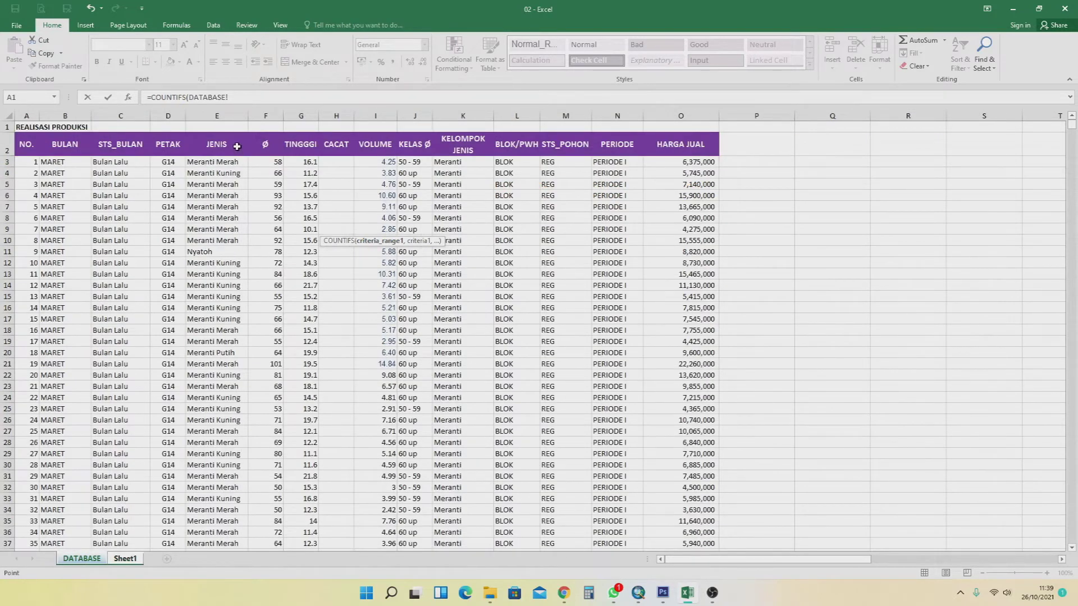
pyautogui.click(236, 115)
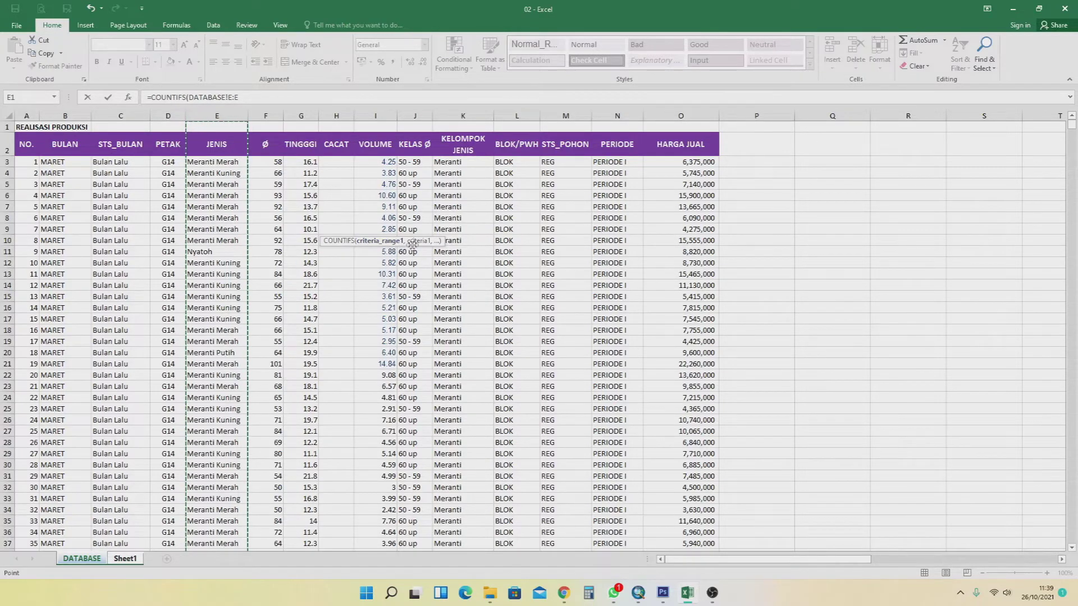
pyautogui.write(',')
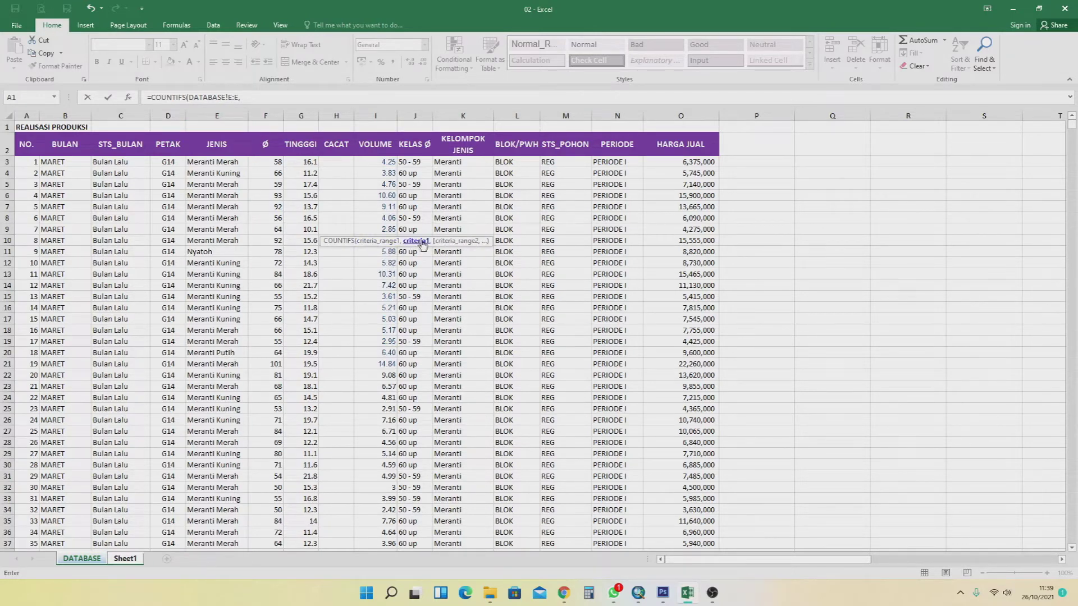
pyautogui.moveTo(402, 244); pyautogui.dragTo(410, 100)
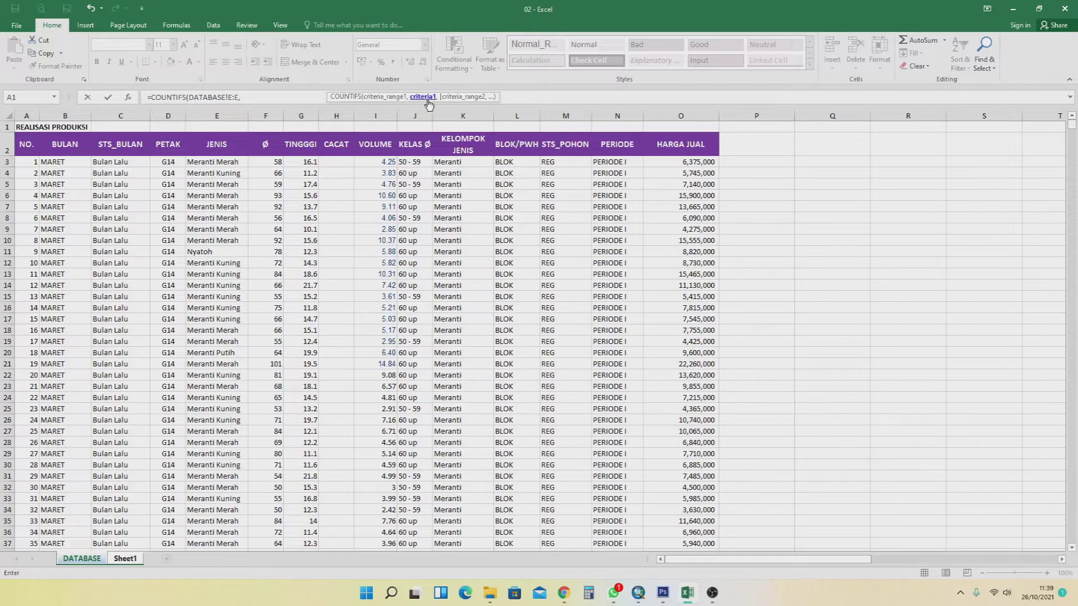
pyautogui.click(127, 561)
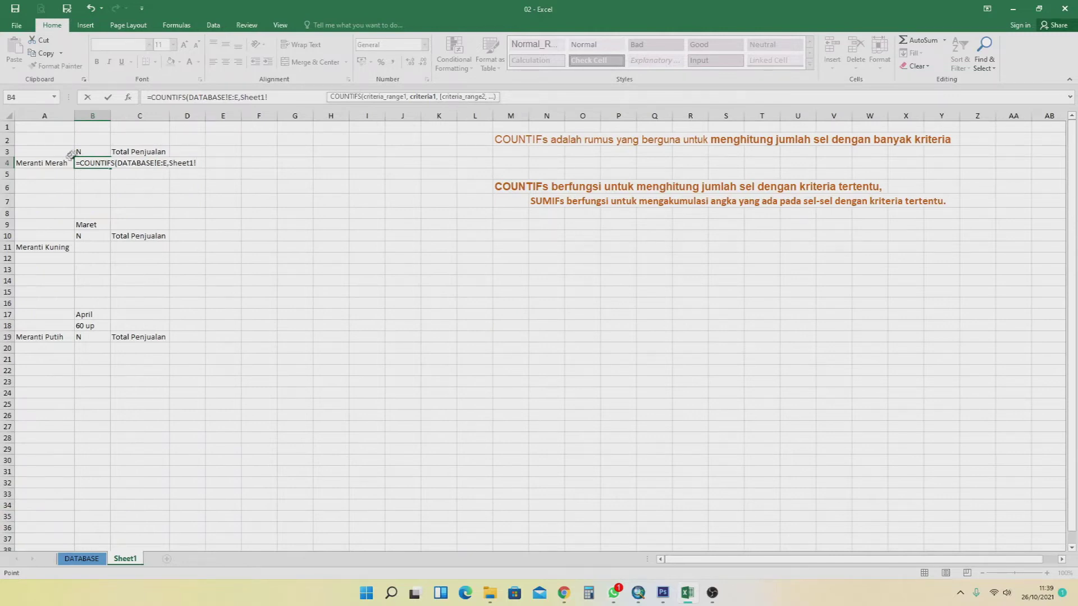
pyautogui.click(28, 164)
pyautogui.press('Return')
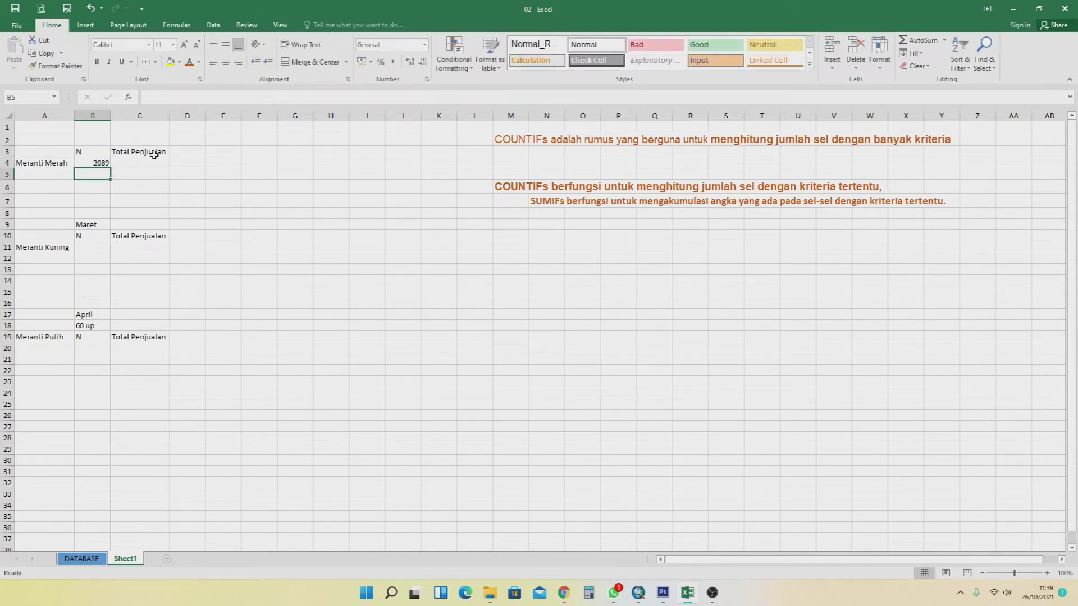
pyautogui.click(105, 164)
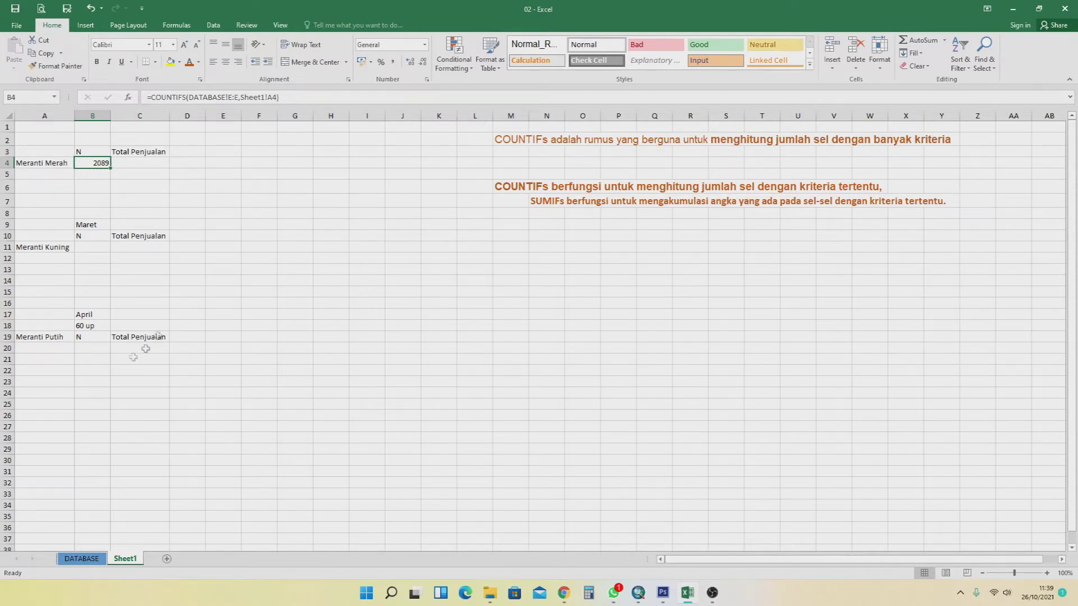
# - Start a second COUNTIFS formula in cell B5 with DATABASE column E as its criteria range
pyautogui.click(87, 172)
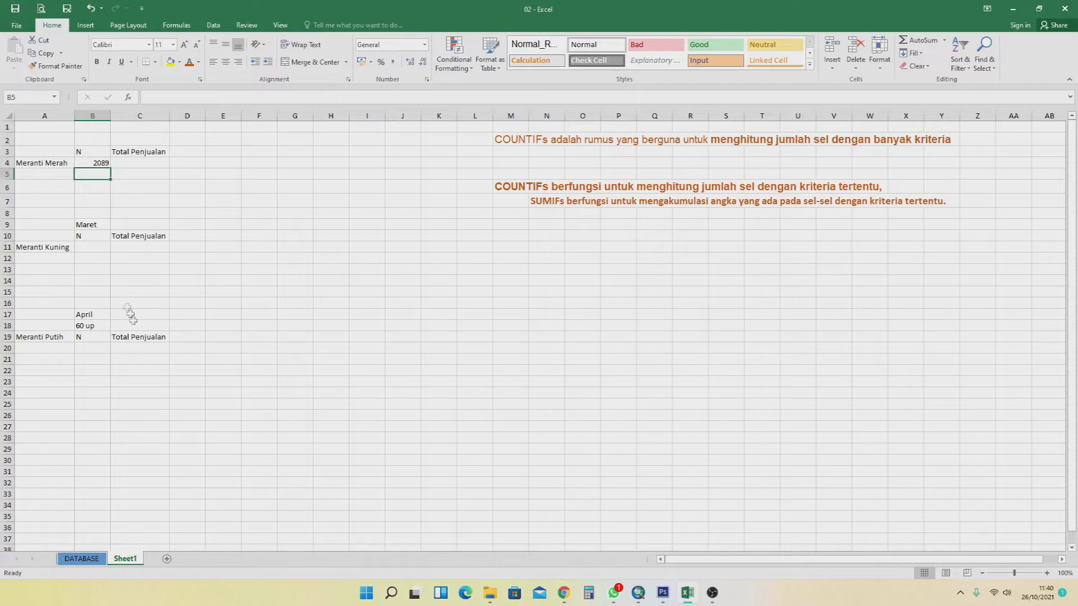
pyautogui.write('=COUN')
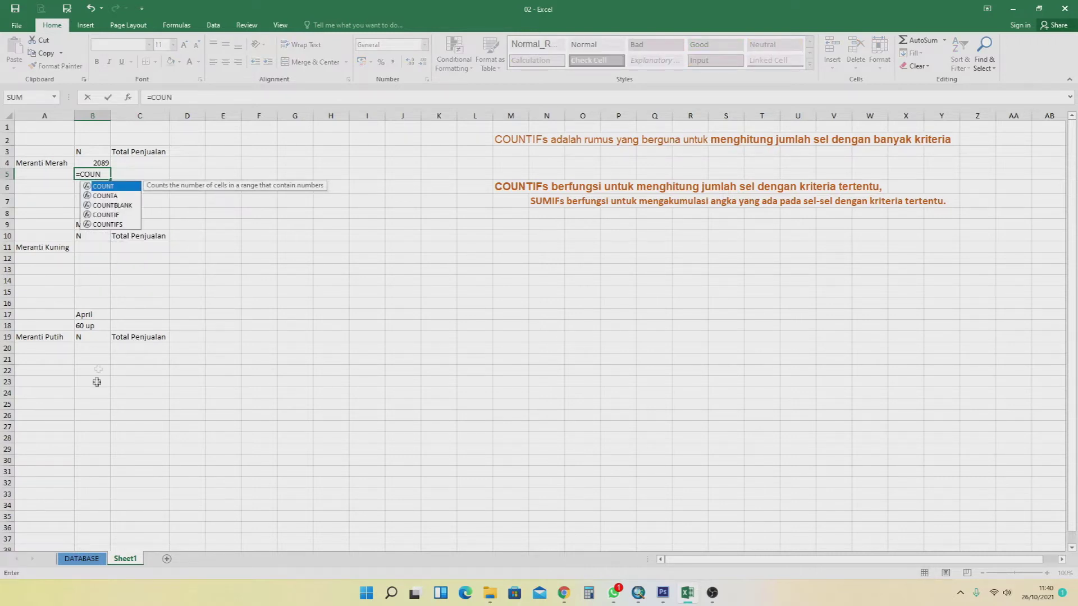
pyautogui.doubleClick(101, 225)
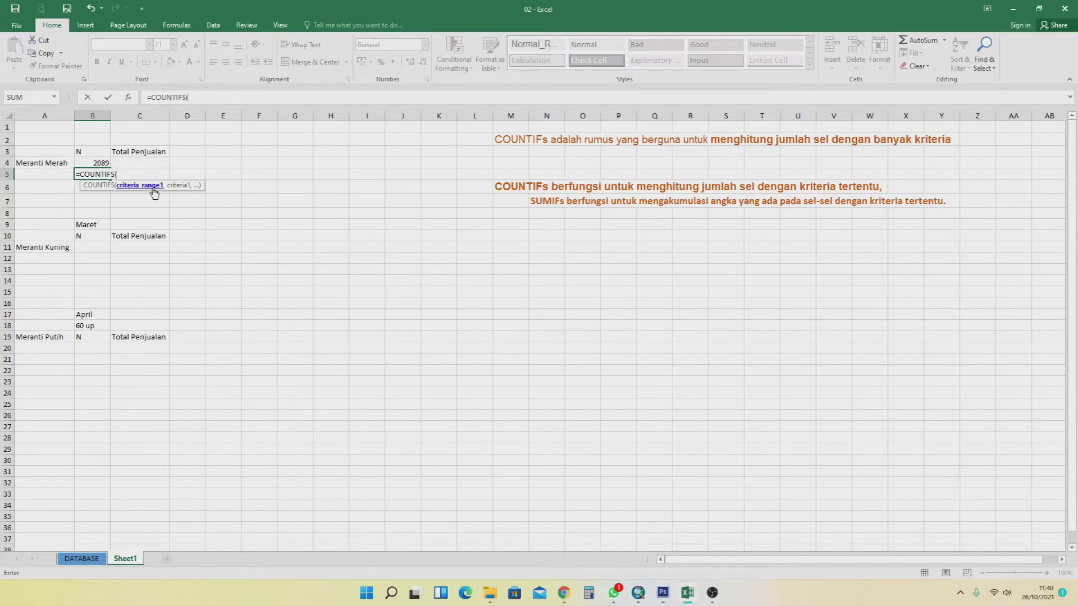
pyautogui.click(94, 560)
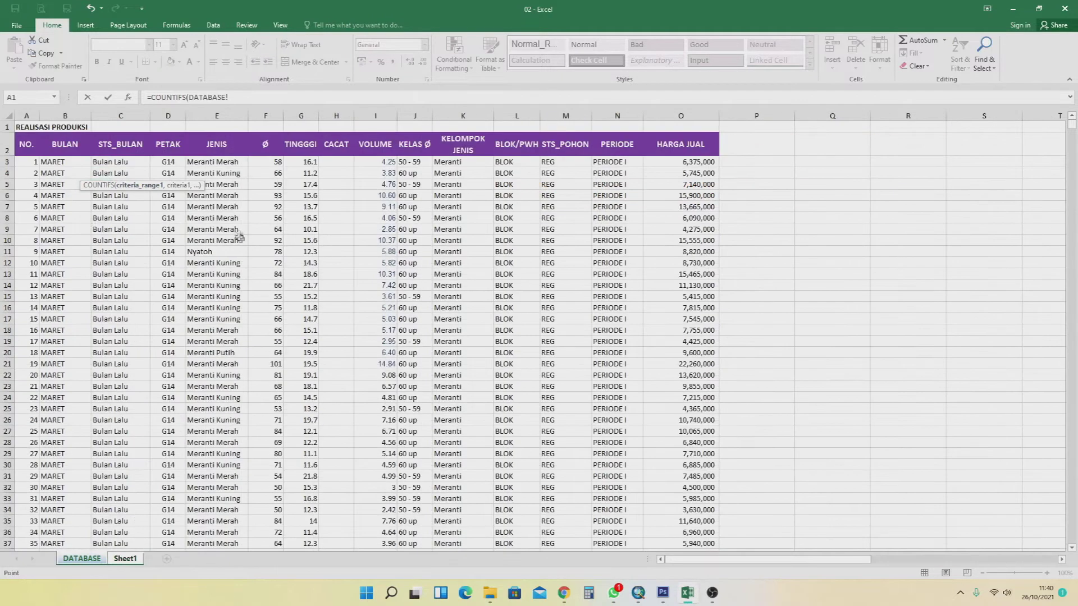
pyautogui.click(219, 116)
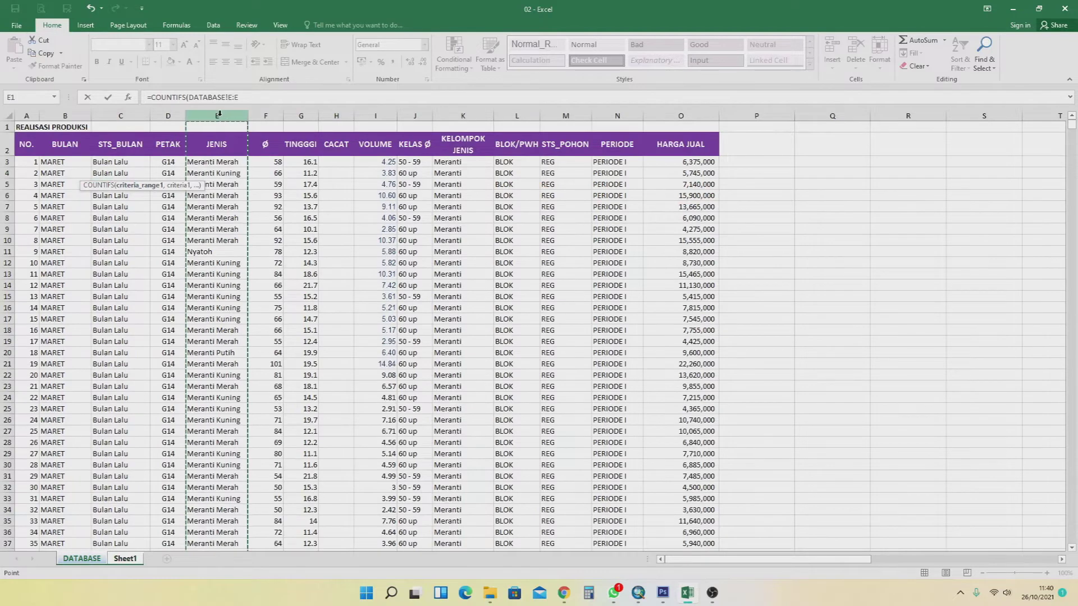
pyautogui.write(',')
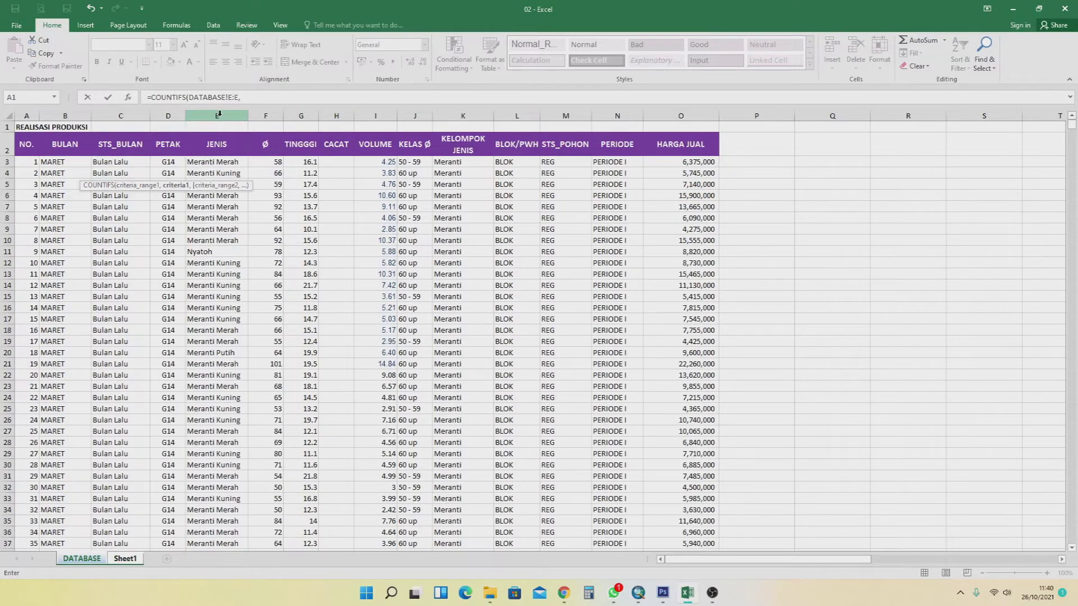
# - Finish the B5 formula with the literal text criterion "Meranti Merah" and compare it with the formula in B4
pyautogui.click(129, 561)
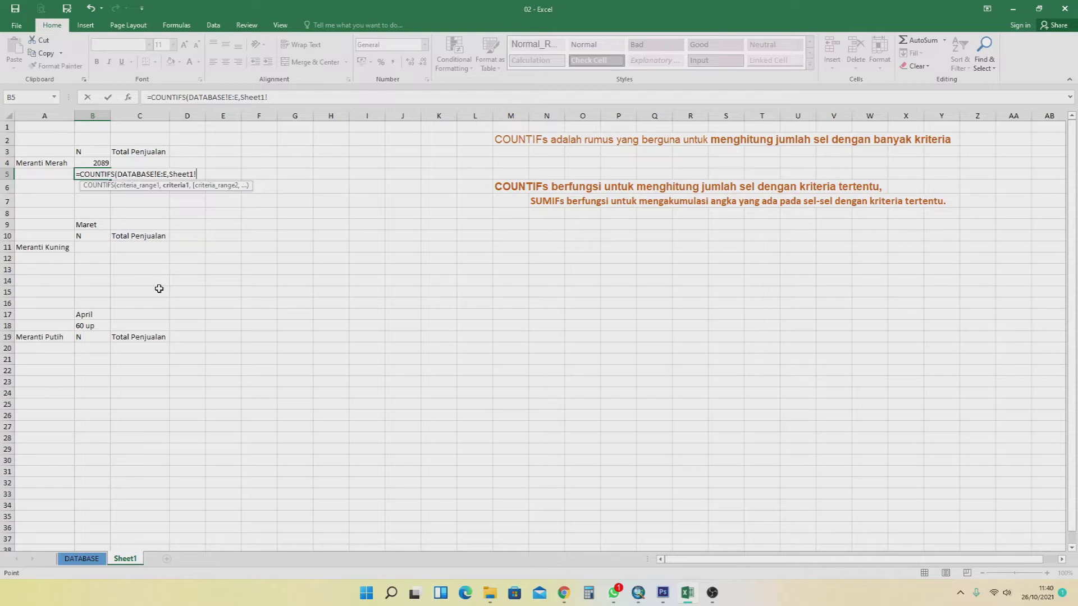
pyautogui.press('BackSpace')
pyautogui.press('BackSpace')
pyautogui.press('BackSpace')
pyautogui.press('BackSpace')
pyautogui.press('BackSpace')
pyautogui.press('BackSpace')
pyautogui.write('I Merah"')
pyautogui.press('Return')
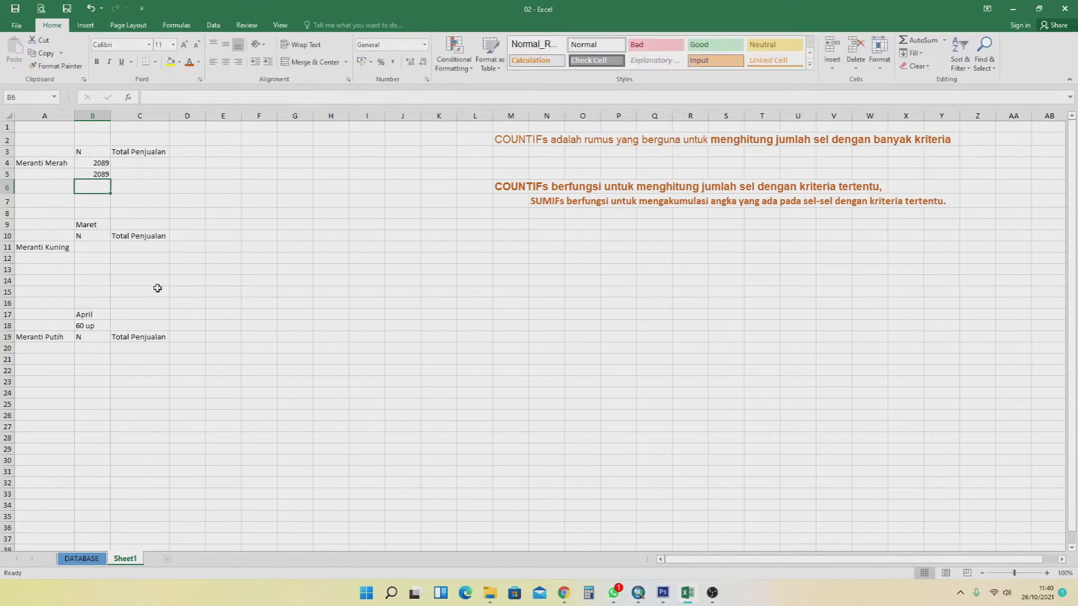
pyautogui.click(114, 176)
pyautogui.click(98, 176)
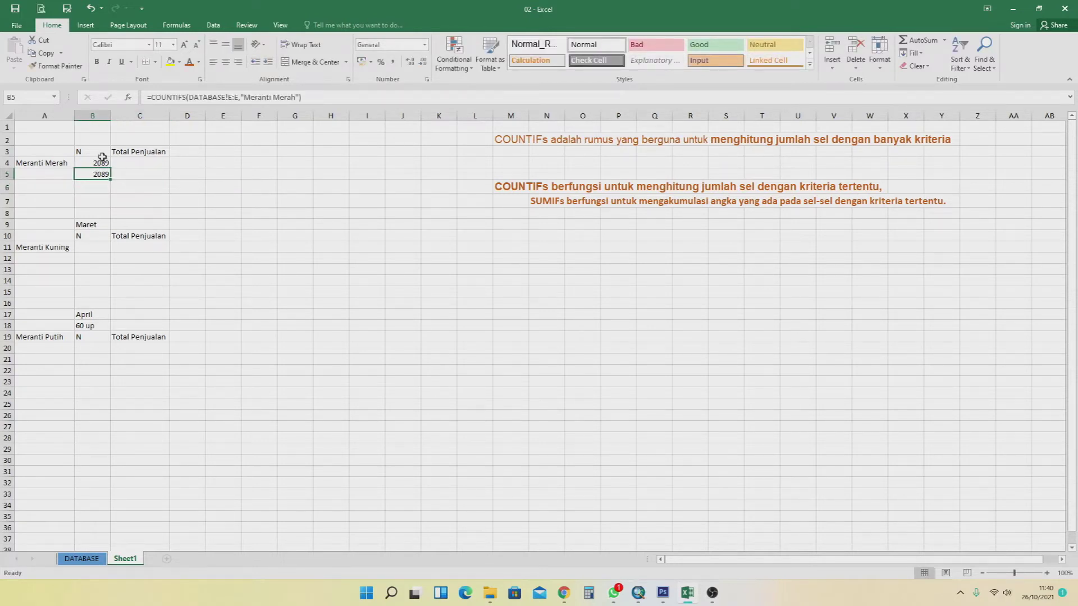
pyautogui.click(104, 163)
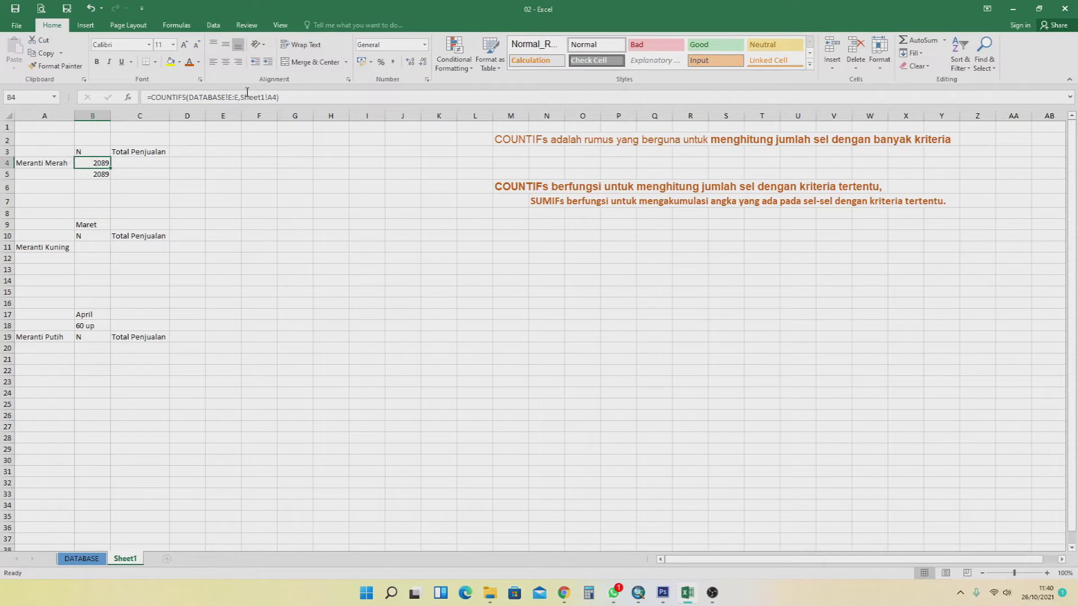
# - Start a COUNTIFS formula in cell B11 with DATABASE column E as the first criteria range and Sheet1 cell A11 as its criterion
pyautogui.click(87, 249)
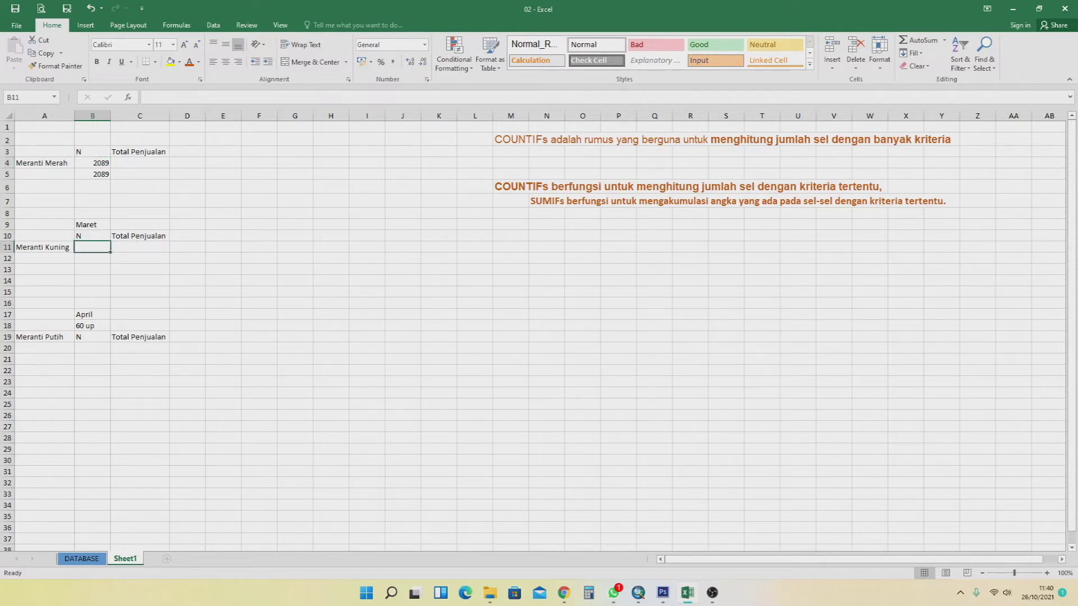
pyautogui.write('=')
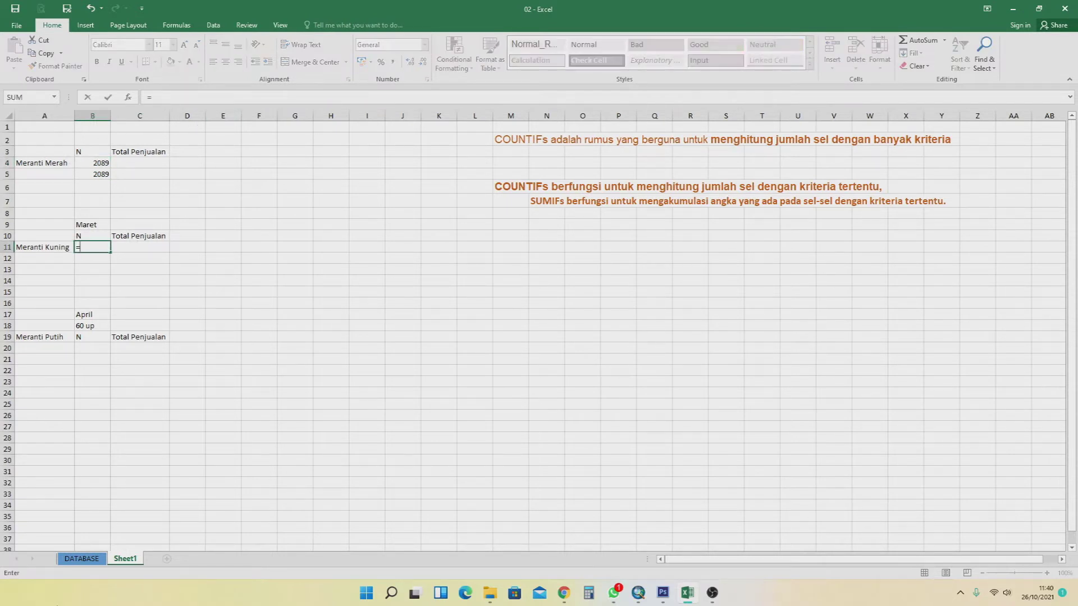
pyautogui.write('count')
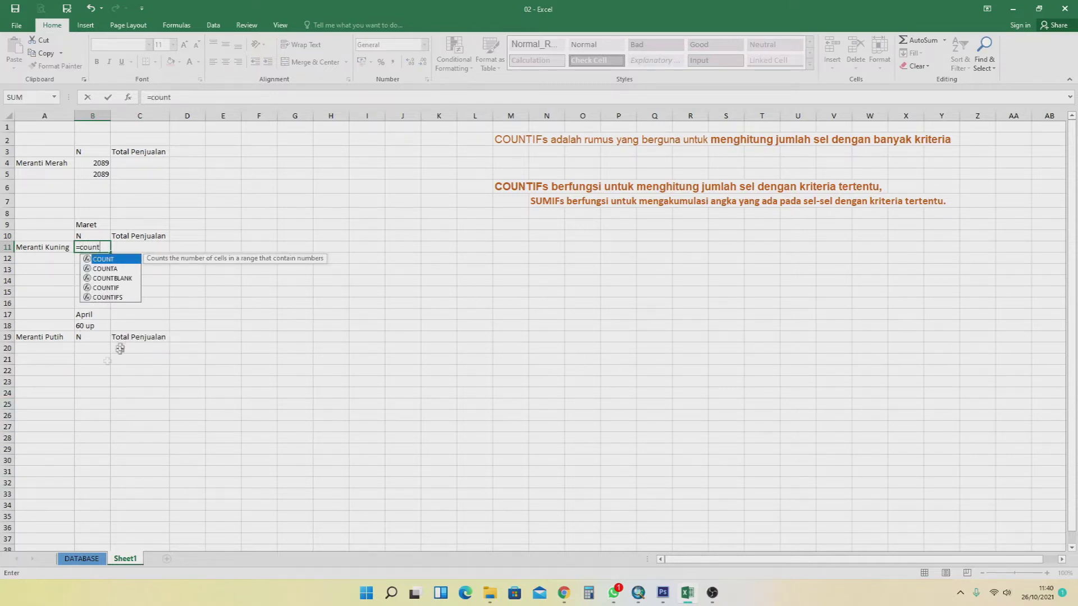
pyautogui.doubleClick(107, 298)
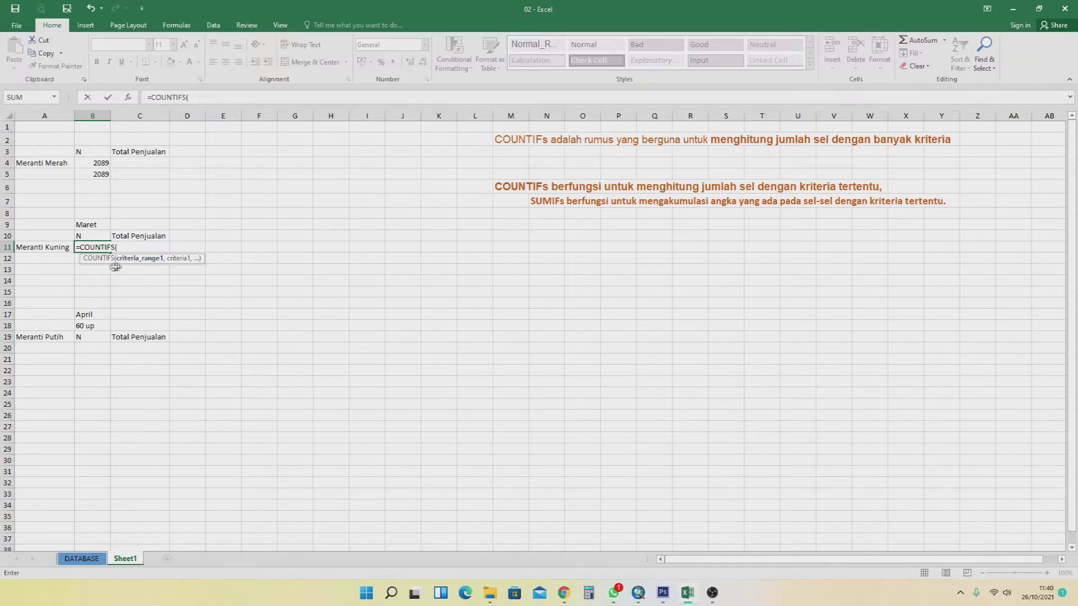
pyautogui.click(86, 559)
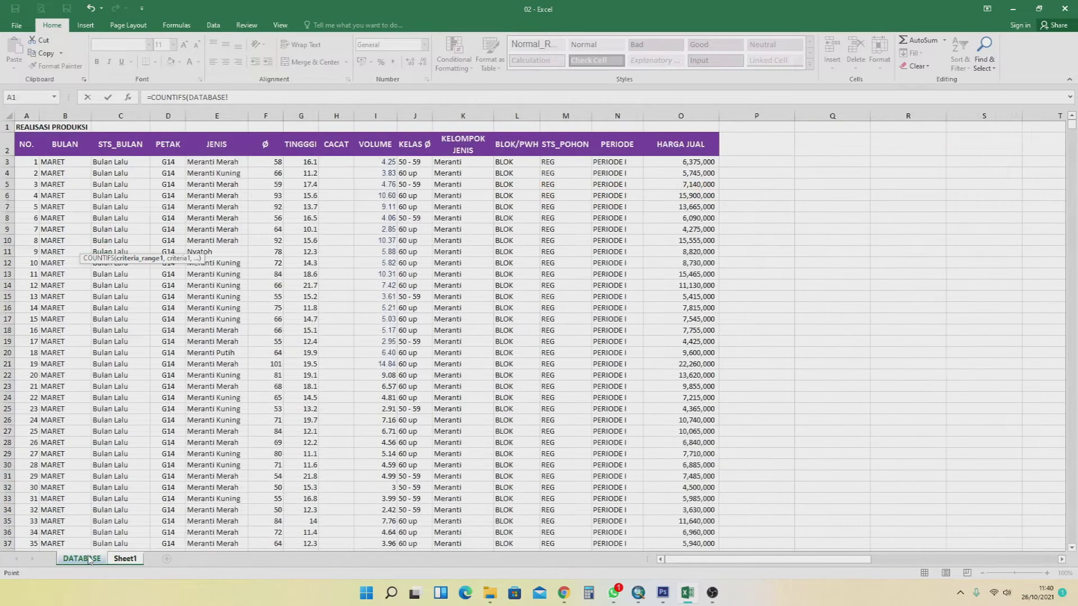
pyautogui.click(214, 116)
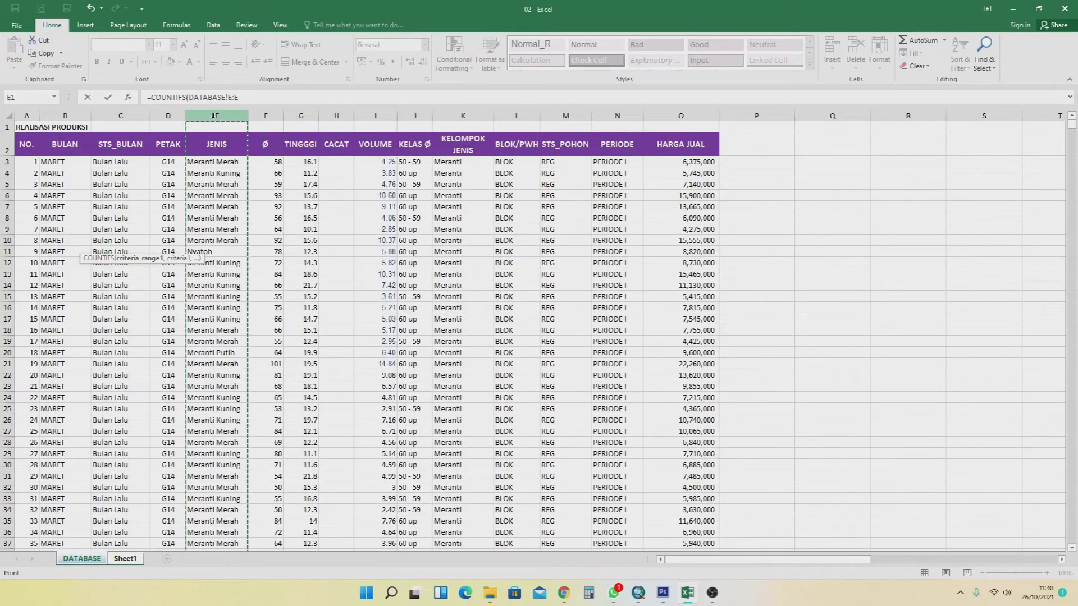
pyautogui.write(',')
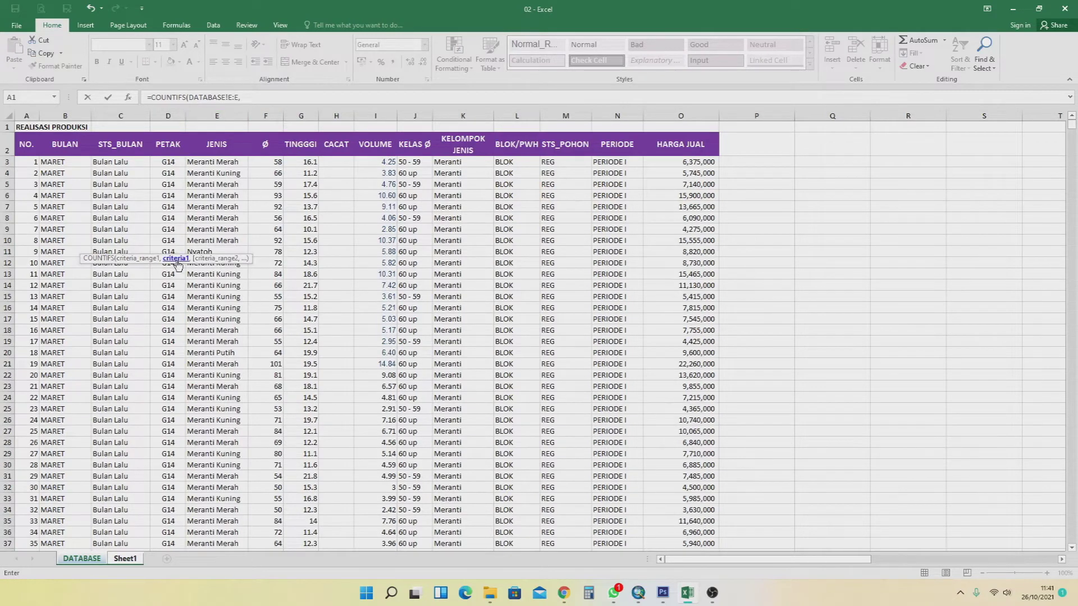
pyautogui.click(116, 561)
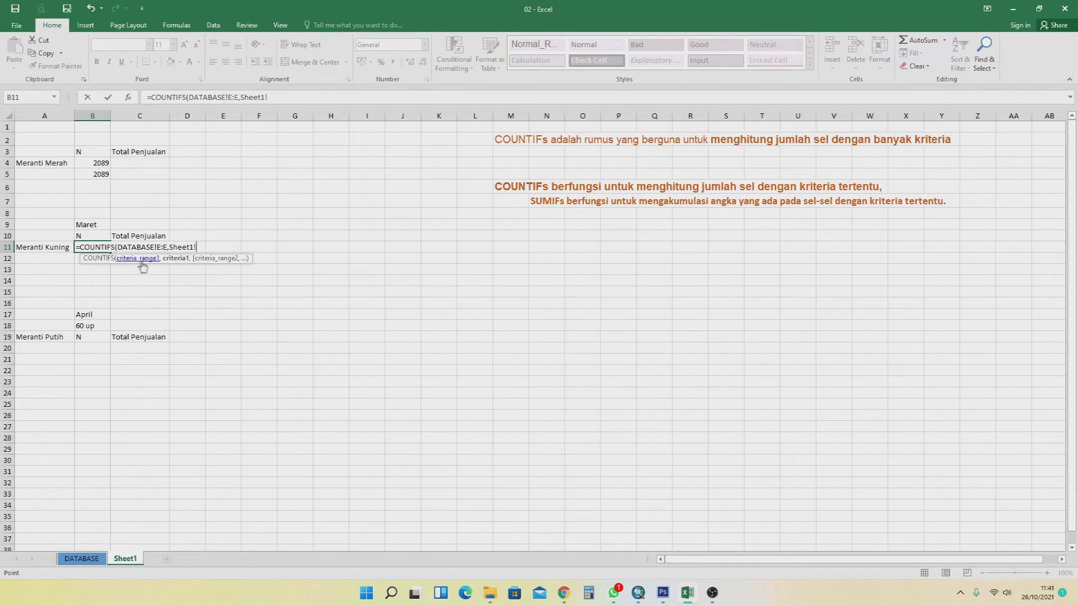
pyautogui.click(49, 248)
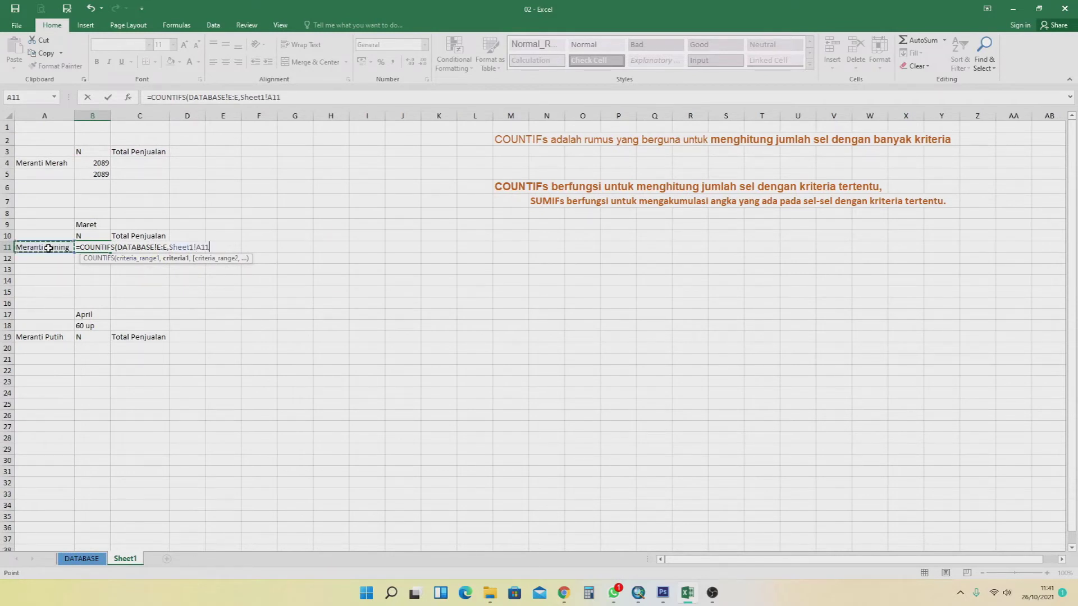
pyautogui.write(',')
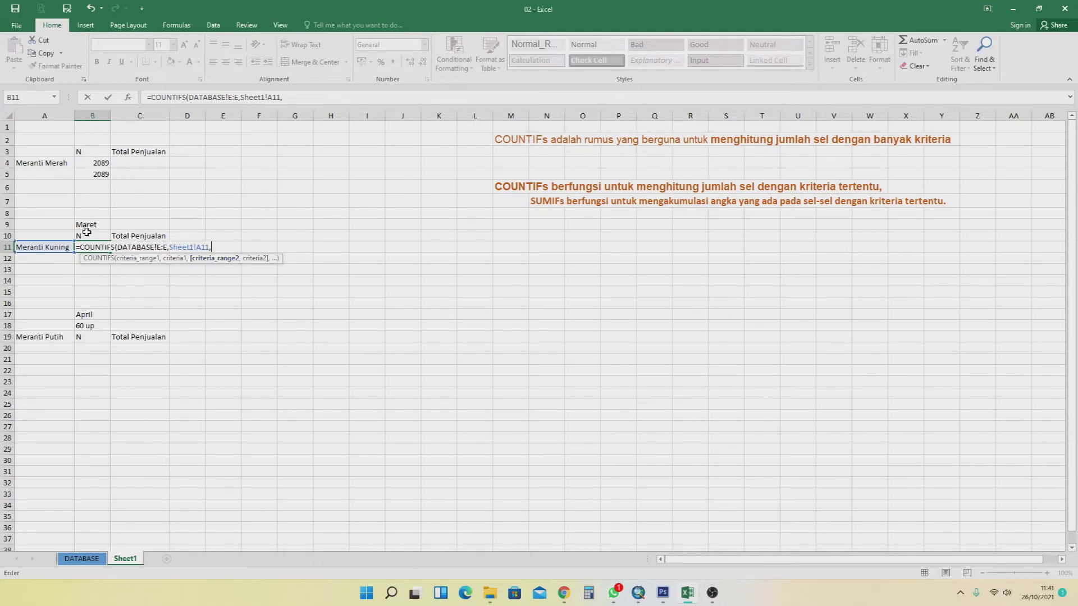
# - Complete the B11 formula with DATABASE column B as the second criteria range and Sheet1 cell B9 as its criterion
pyautogui.click(73, 559)
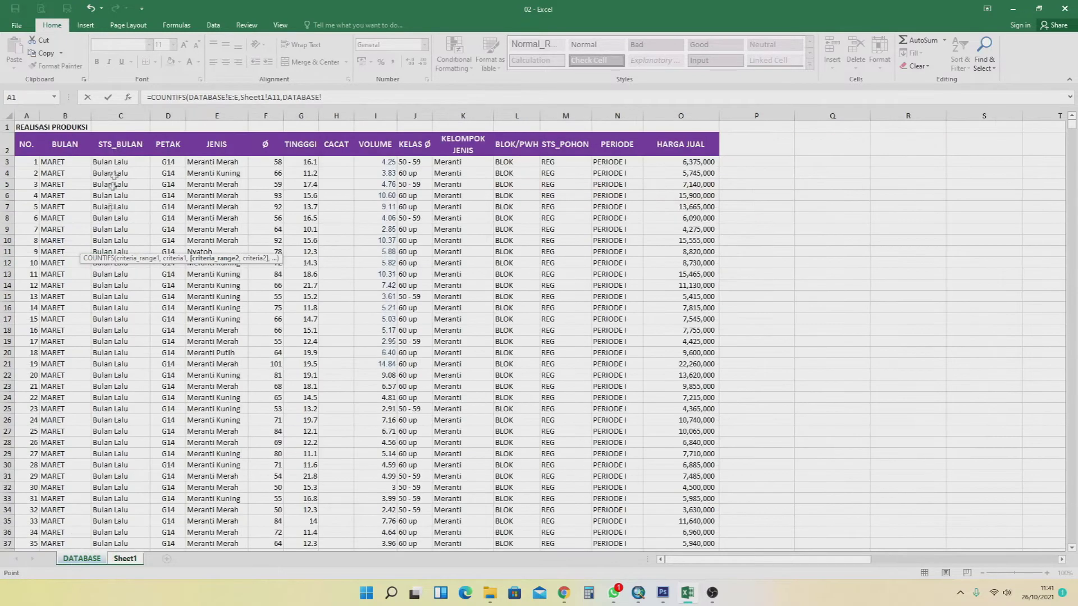
pyautogui.click(77, 115)
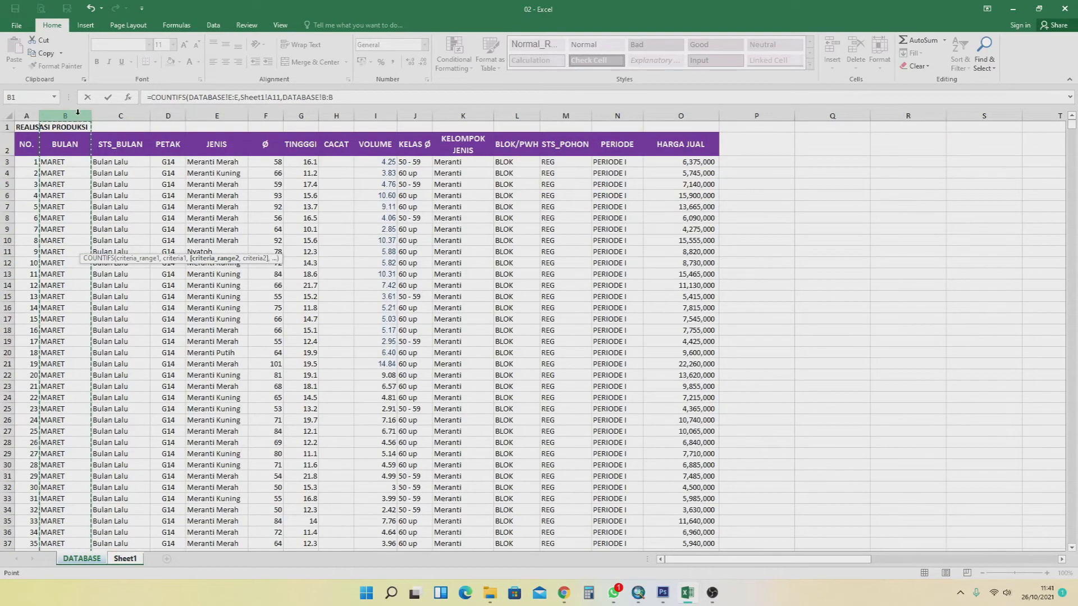
pyautogui.write(',')
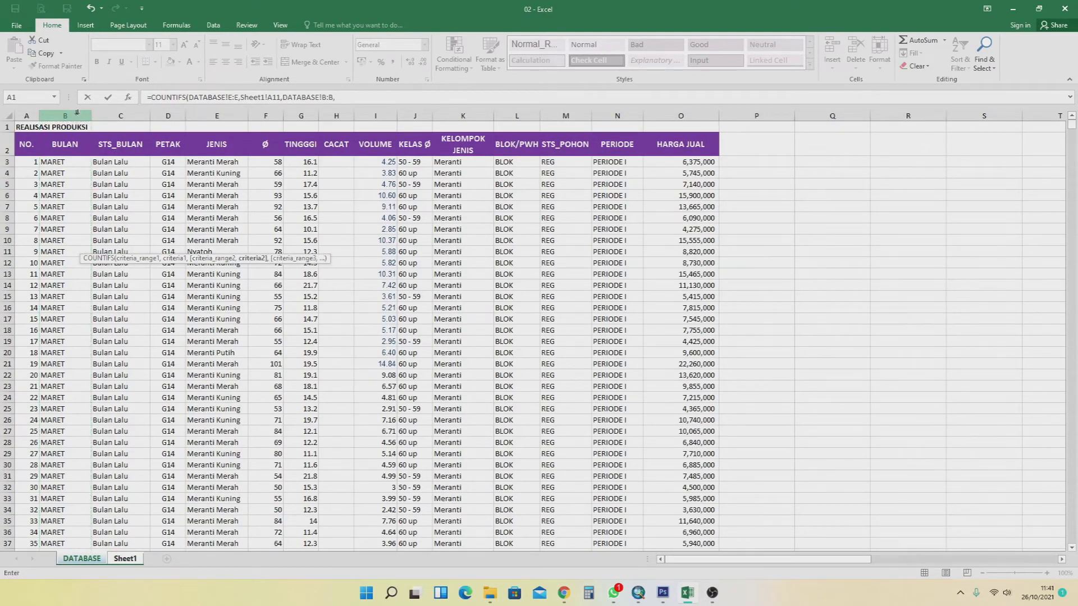
pyautogui.click(125, 559)
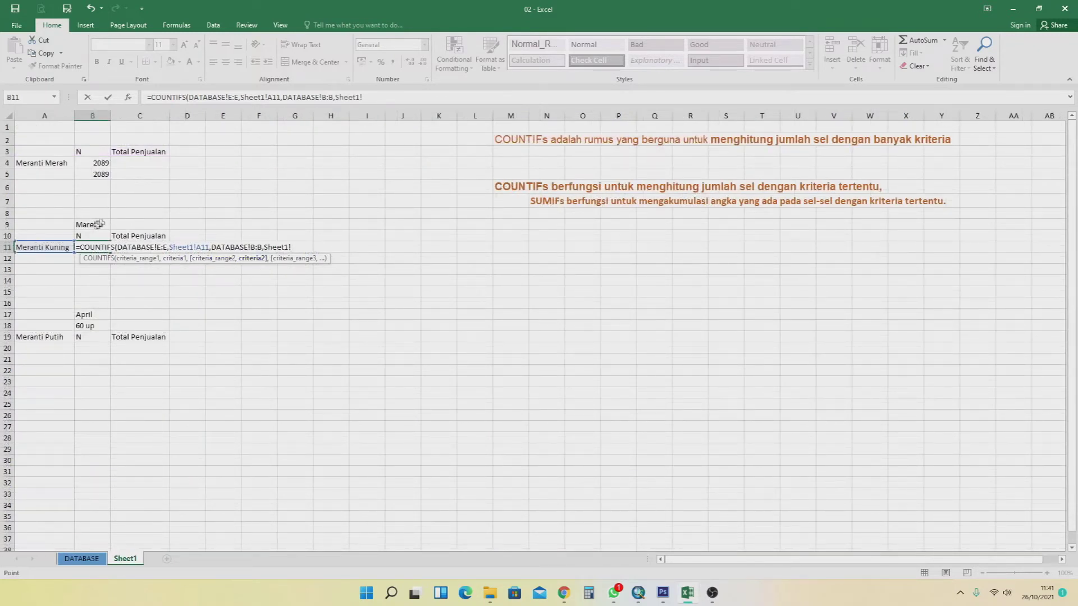
pyautogui.click(96, 225)
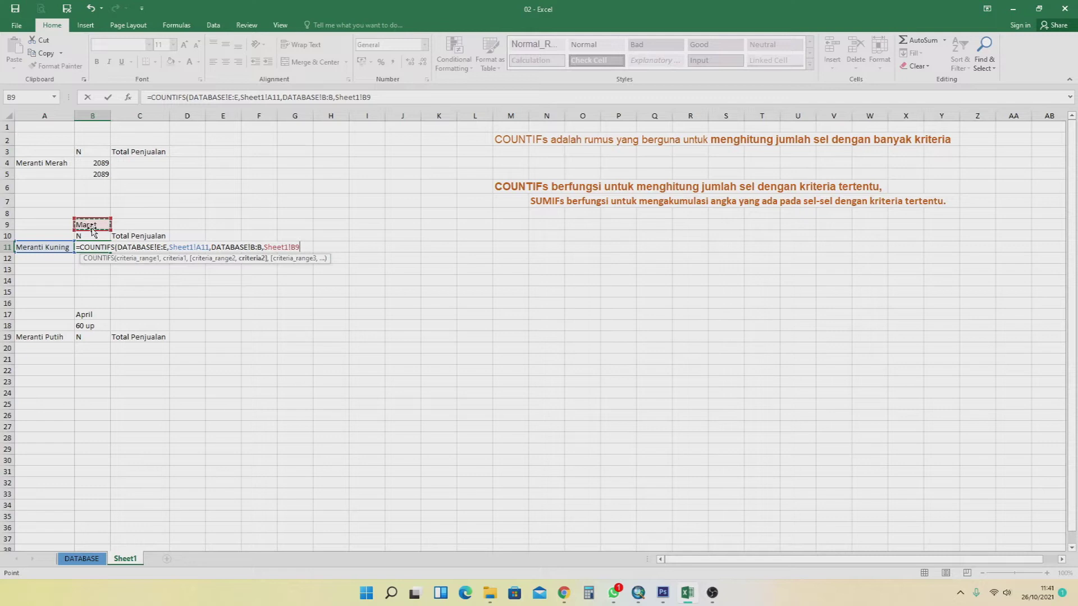
pyautogui.write(')')
pyautogui.press('Return')
# - Review the COUNTIFS formula in B11 together with its species and month criteria cells
pyautogui.click(101, 247)
pyautogui.click(102, 268)
pyautogui.click(101, 247)
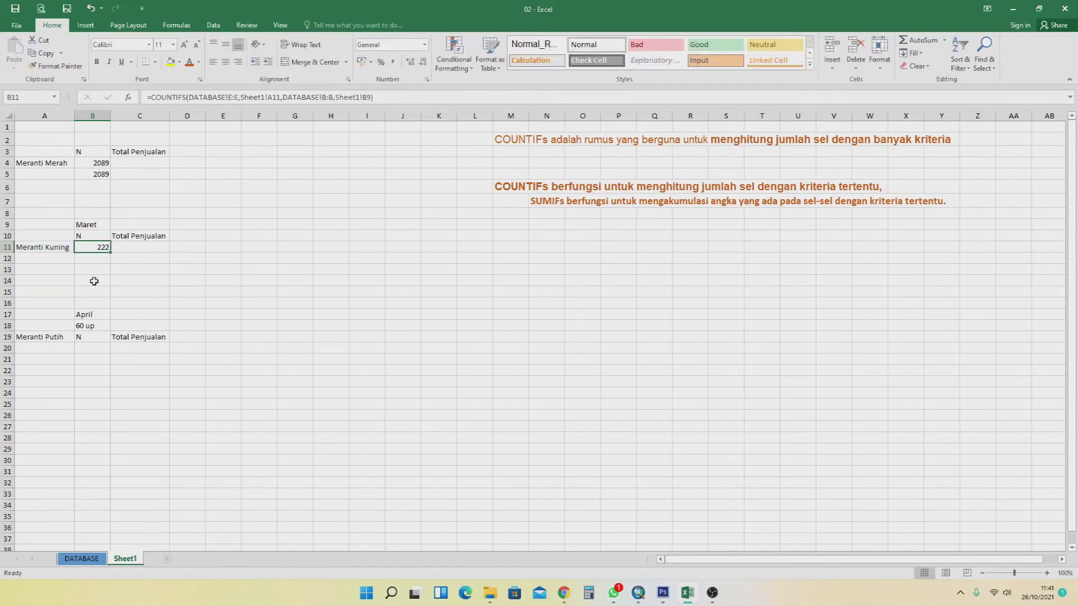
pyautogui.click(25, 246)
pyautogui.click(82, 259)
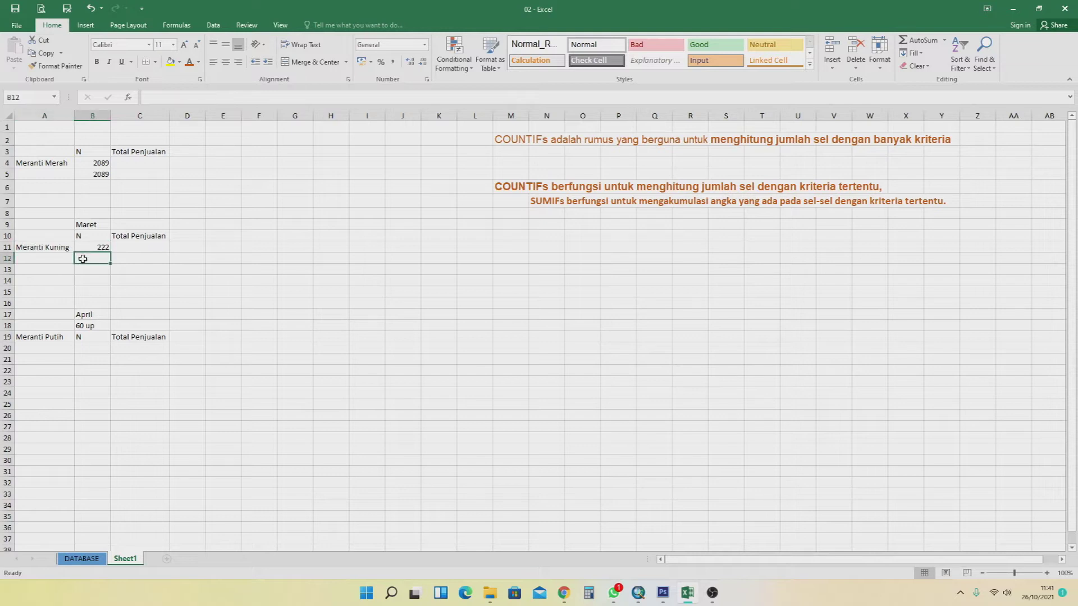
pyautogui.click(88, 226)
pyautogui.click(92, 262)
pyautogui.scroll(-2, 108, 329)
pyautogui.scroll(2, 109, 329)
# - Start a COUNTIFS formula in cell B20 with DATABASE column E as the first criteria range and Sheet1 cell A19 as its criterion
pyautogui.click(92, 349)
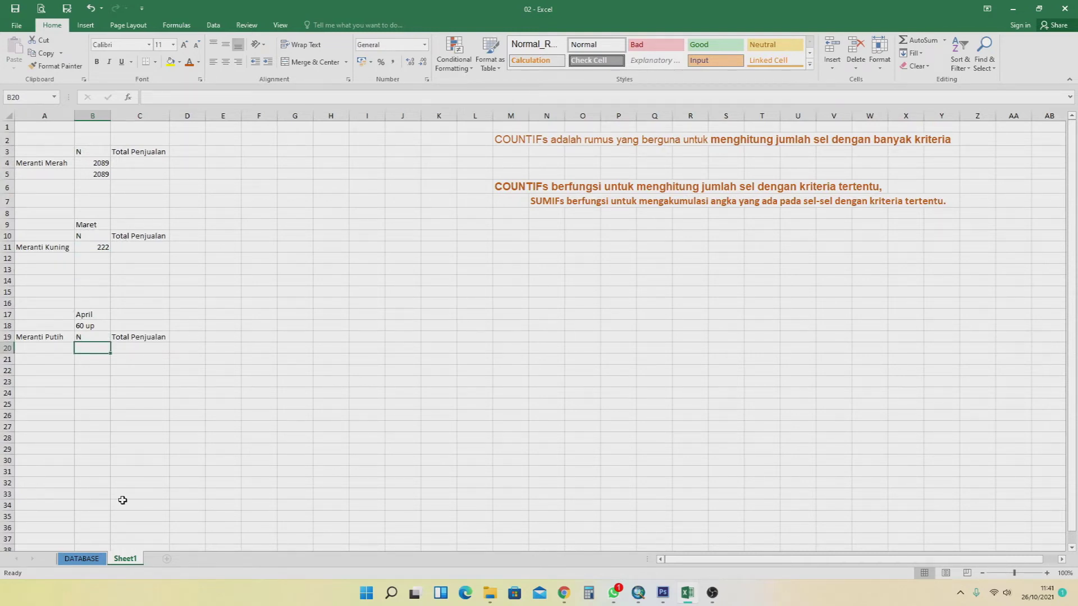
pyautogui.write('=count')
pyautogui.doubleClick(107, 399)
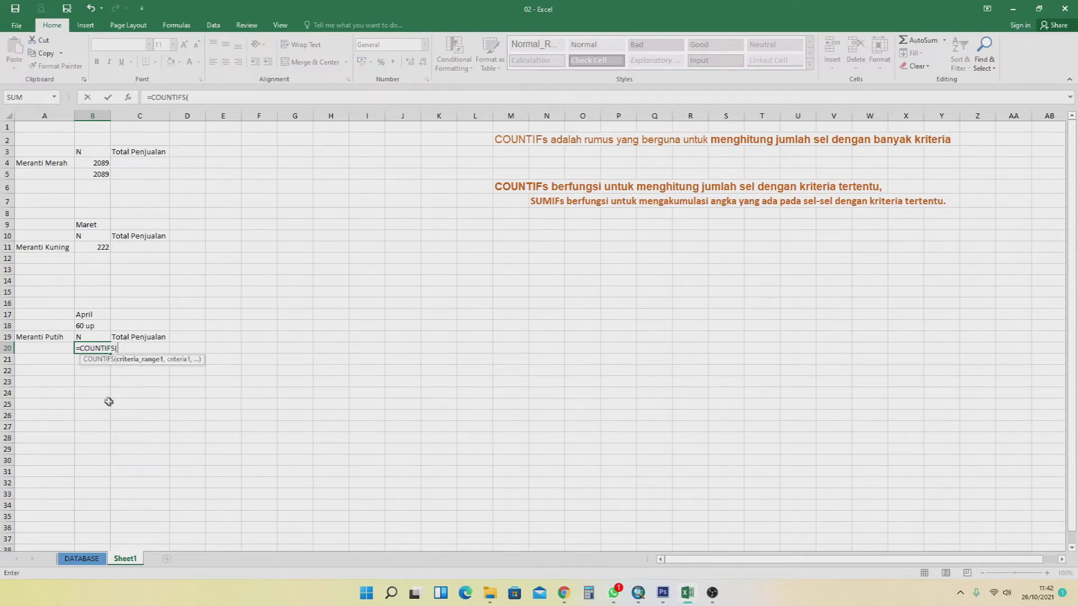
pyautogui.click(85, 558)
pyautogui.click(227, 115)
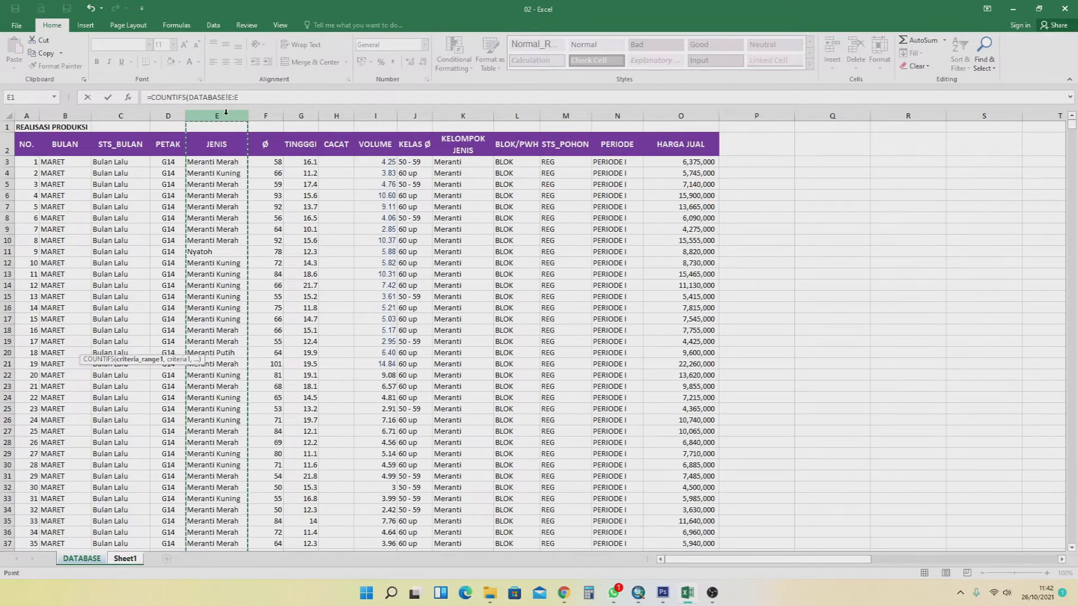
pyautogui.write(',')
pyautogui.click(126, 560)
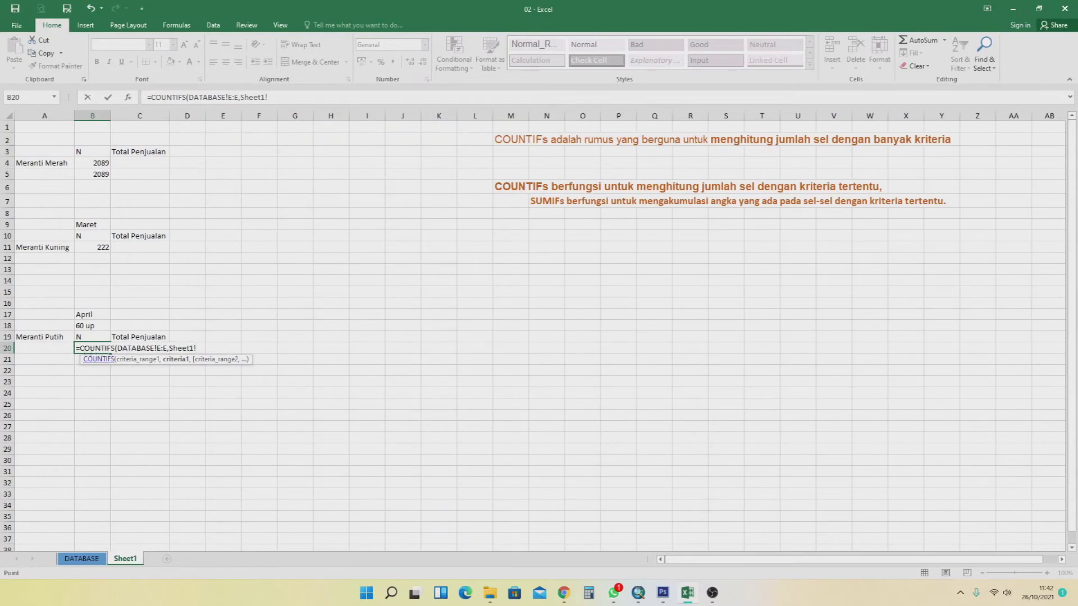
pyautogui.click(41, 336)
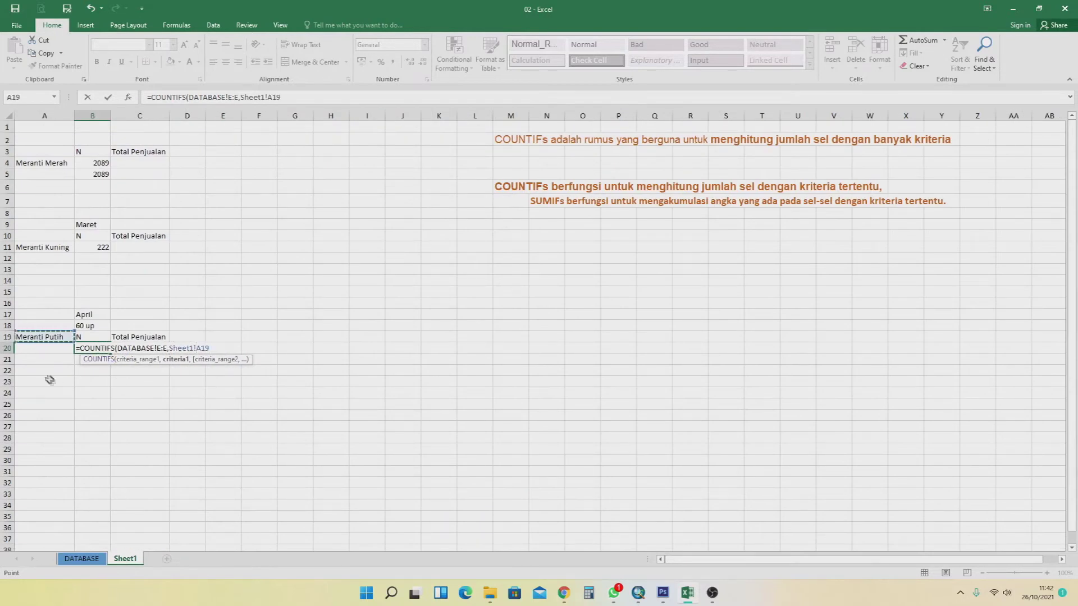
pyautogui.write(',')
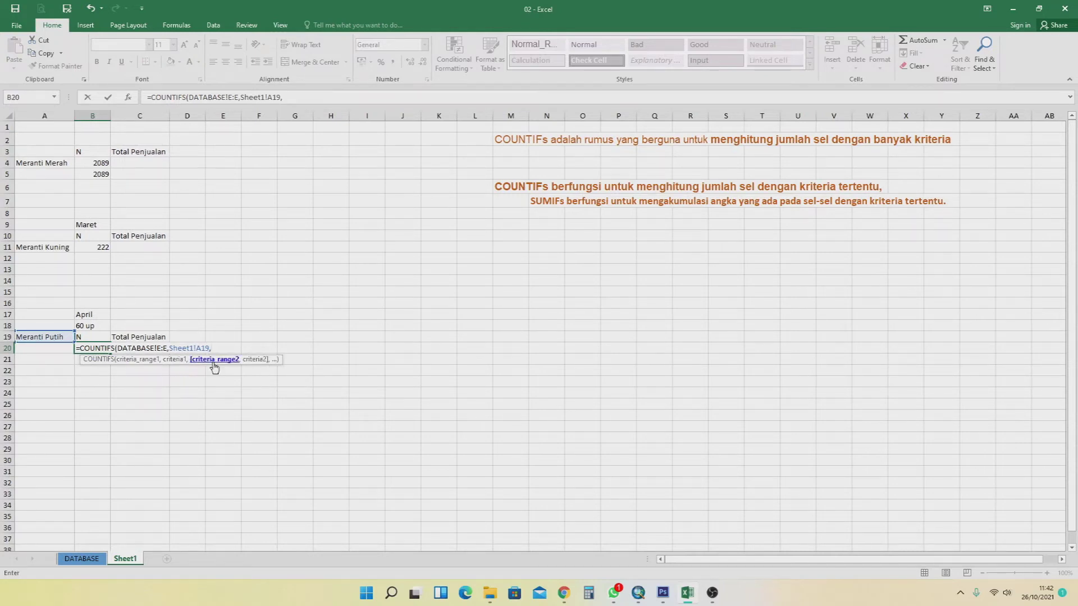
# - Add DATABASE column B as the second criteria range of the B20 formula, with Sheet1 cell B17 as its criterion
pyautogui.click(80, 558)
pyautogui.click(64, 112)
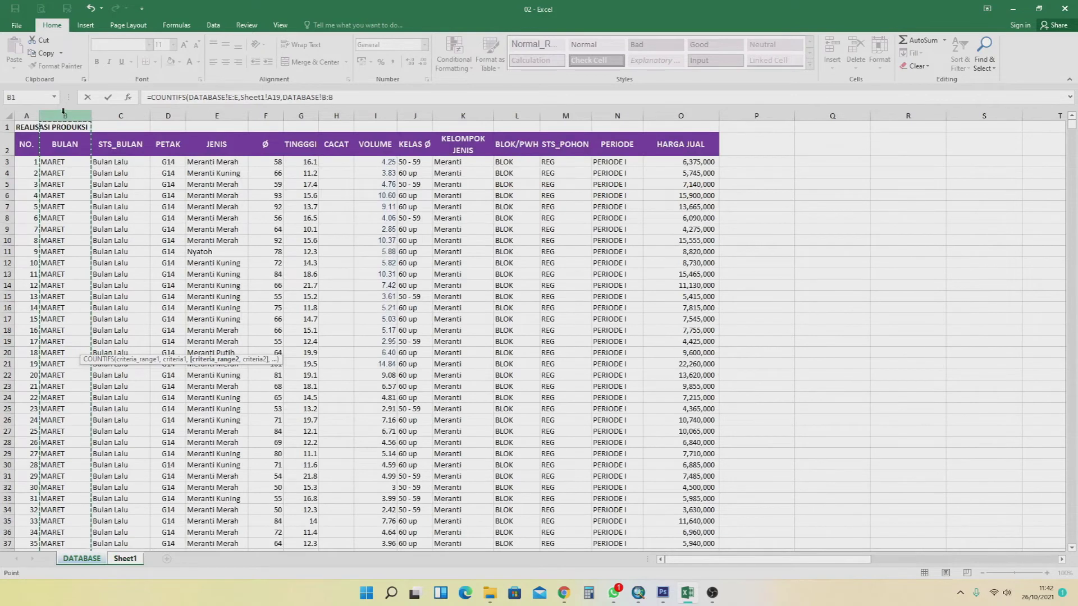
pyautogui.write(',')
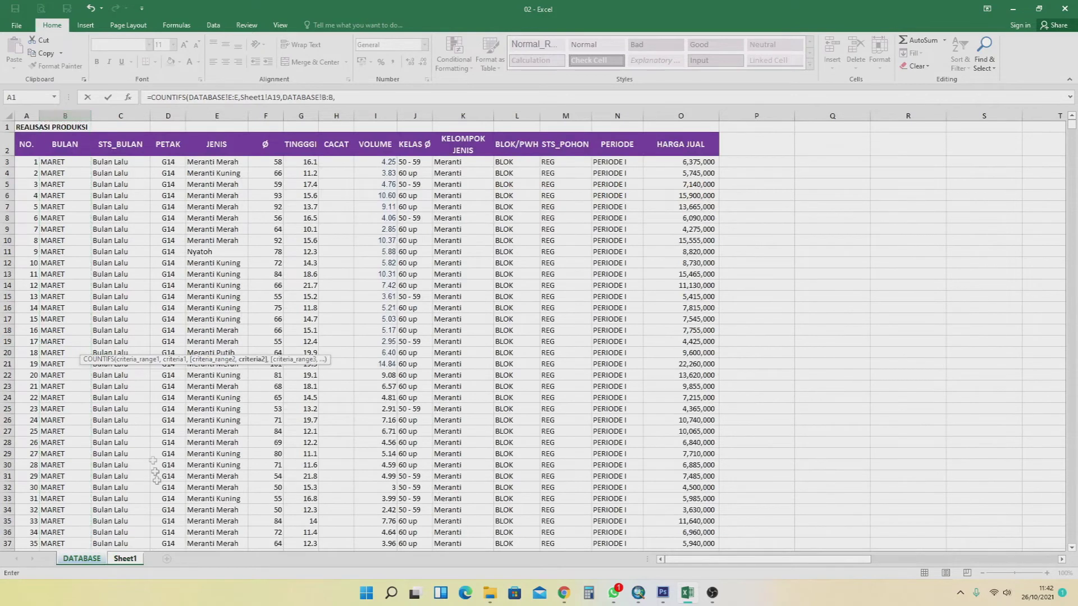
pyautogui.click(126, 558)
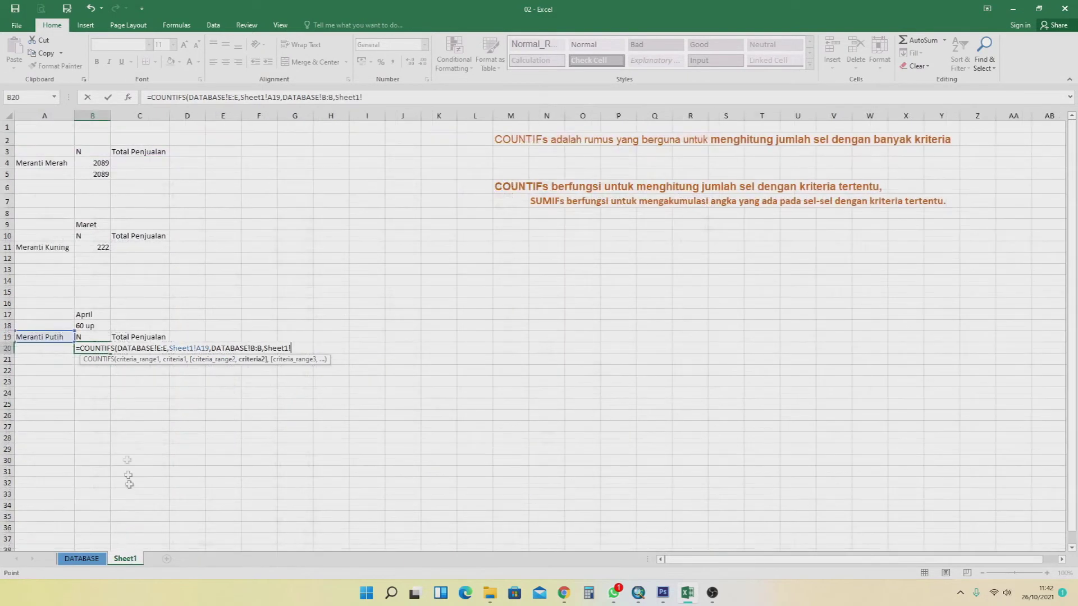
pyautogui.click(95, 314)
pyautogui.write(',')
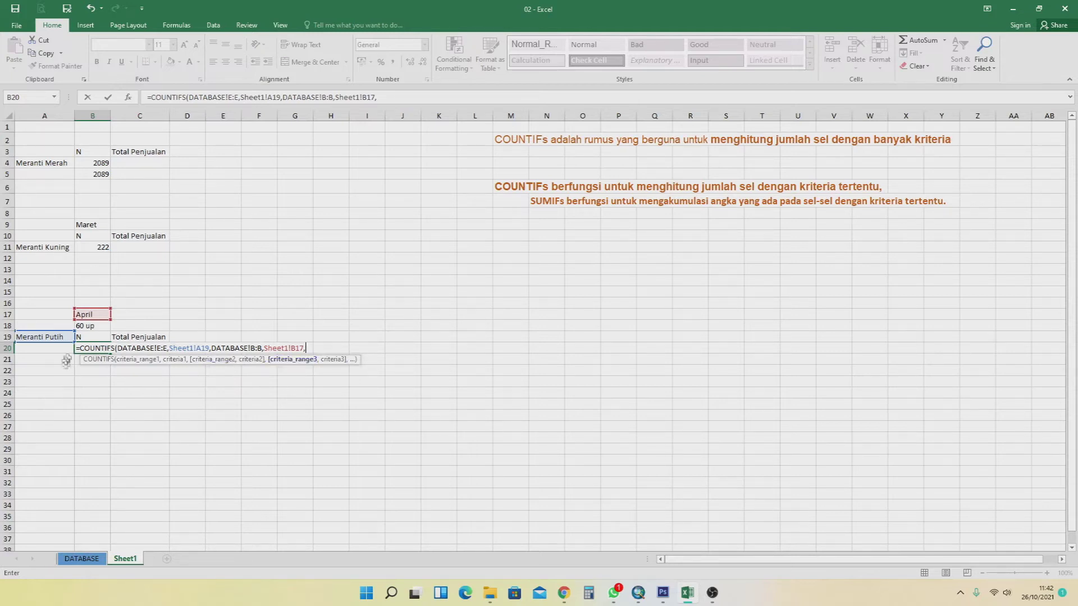
# - Complete the B20 formula with DATABASE column J as the third criteria range and Sheet1 cell B18 as its criterion
pyautogui.click(78, 560)
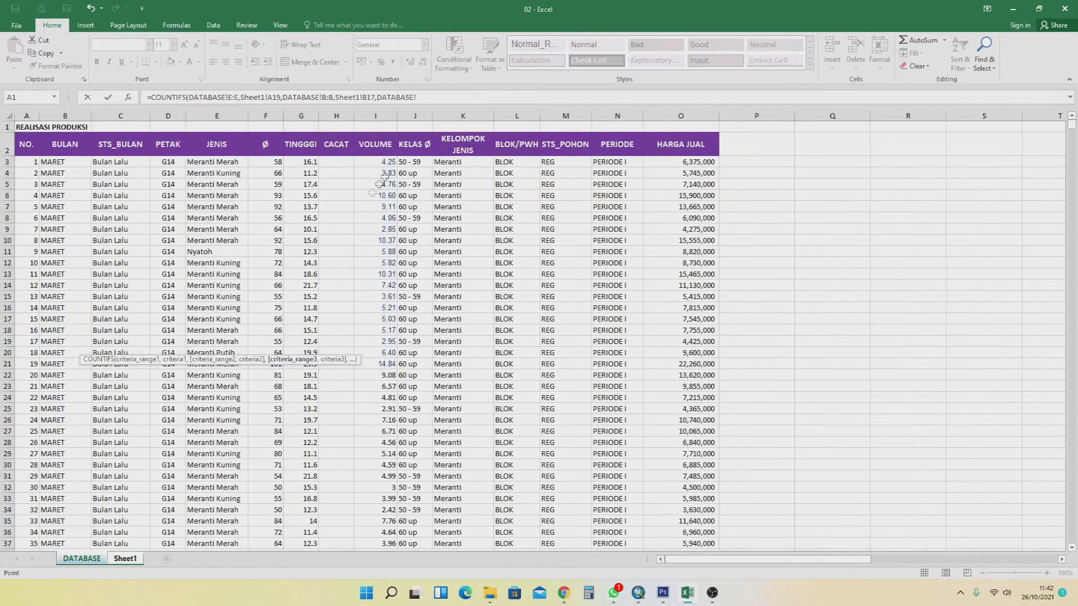
pyautogui.click(414, 115)
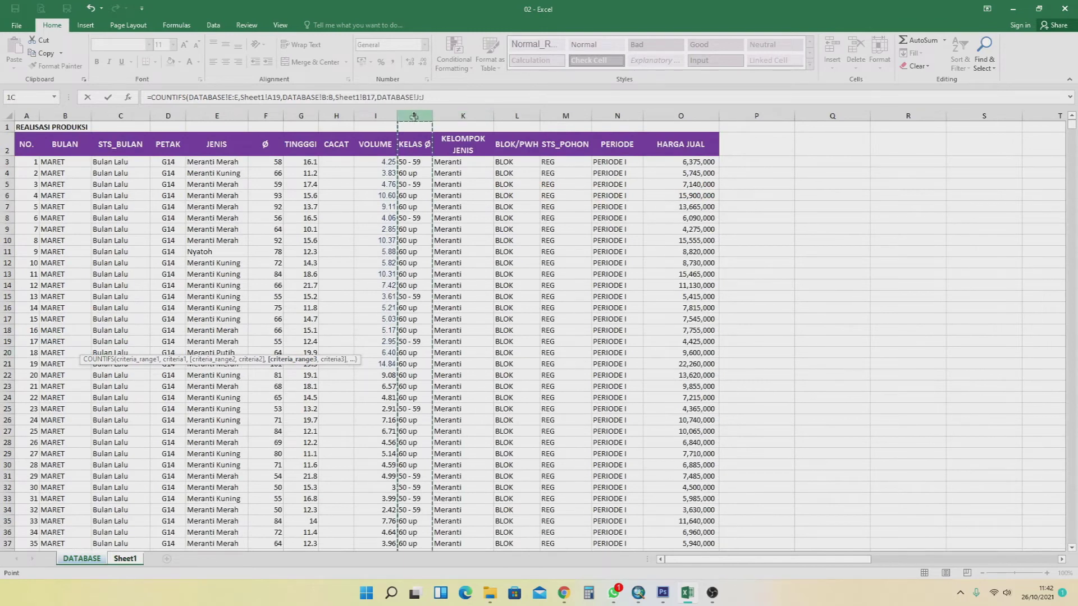
pyautogui.write(',')
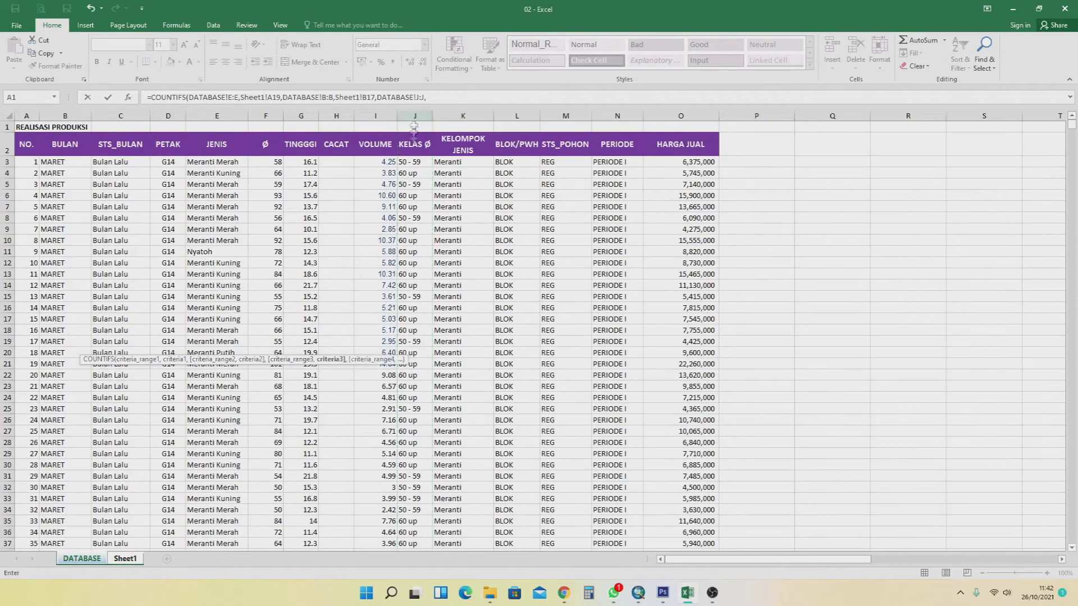
pyautogui.click(129, 560)
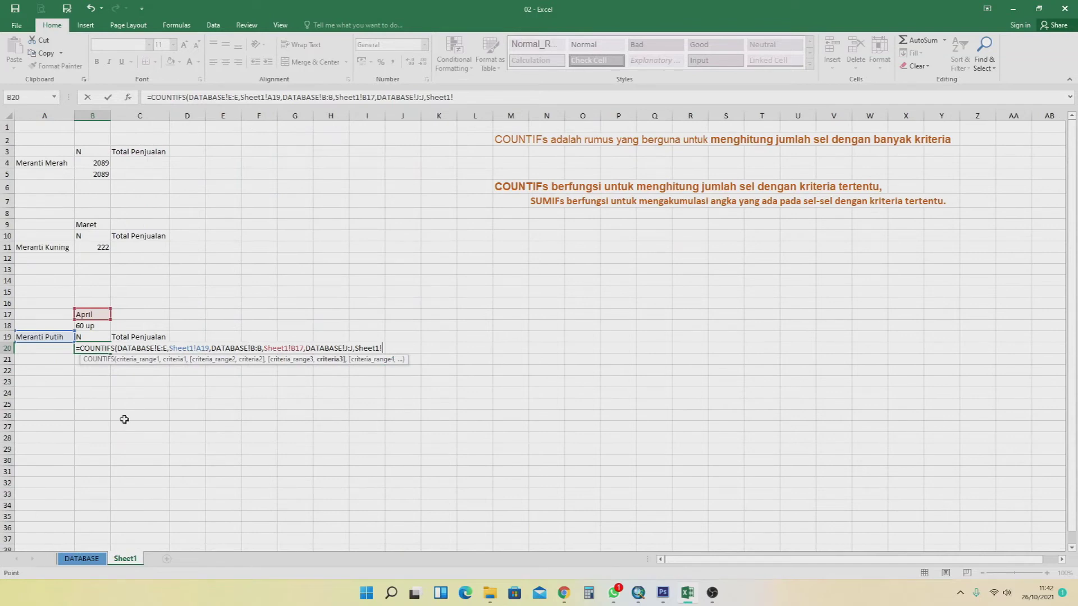
pyautogui.click(90, 327)
pyautogui.press('Return')
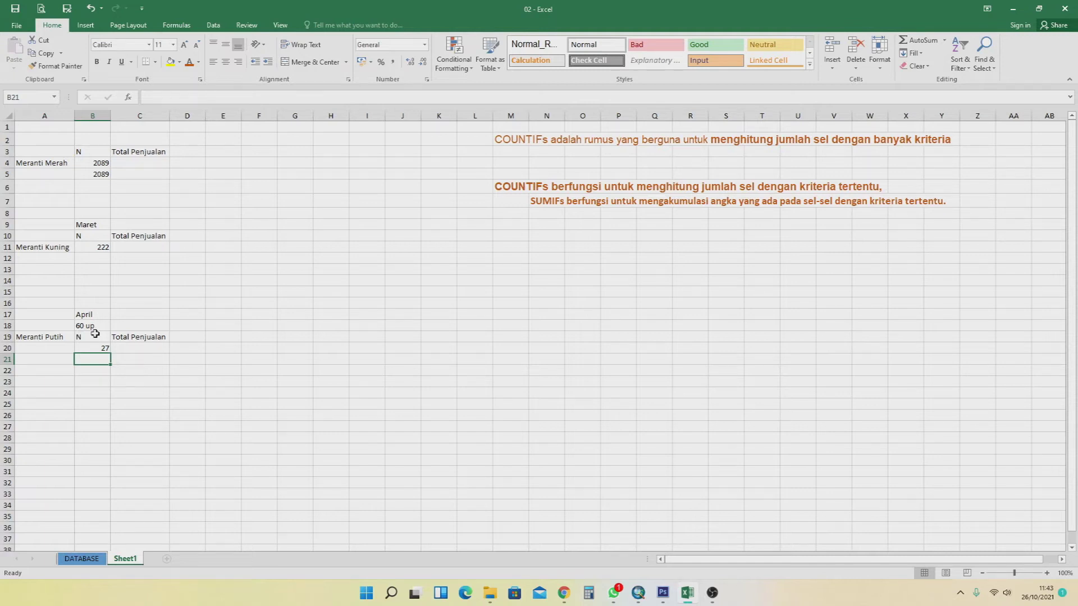
pyautogui.click(95, 375)
pyautogui.click(94, 363)
pyautogui.click(93, 369)
pyautogui.click(94, 358)
pyautogui.click(97, 386)
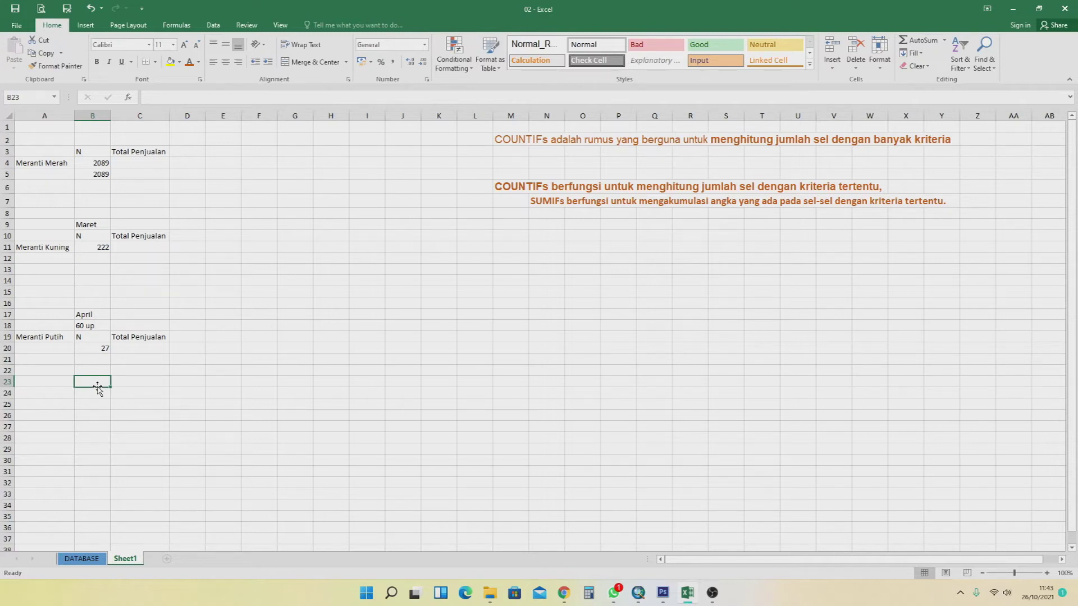
pyautogui.click(97, 361)
pyautogui.click(94, 371)
pyautogui.click(95, 382)
pyautogui.click(96, 372)
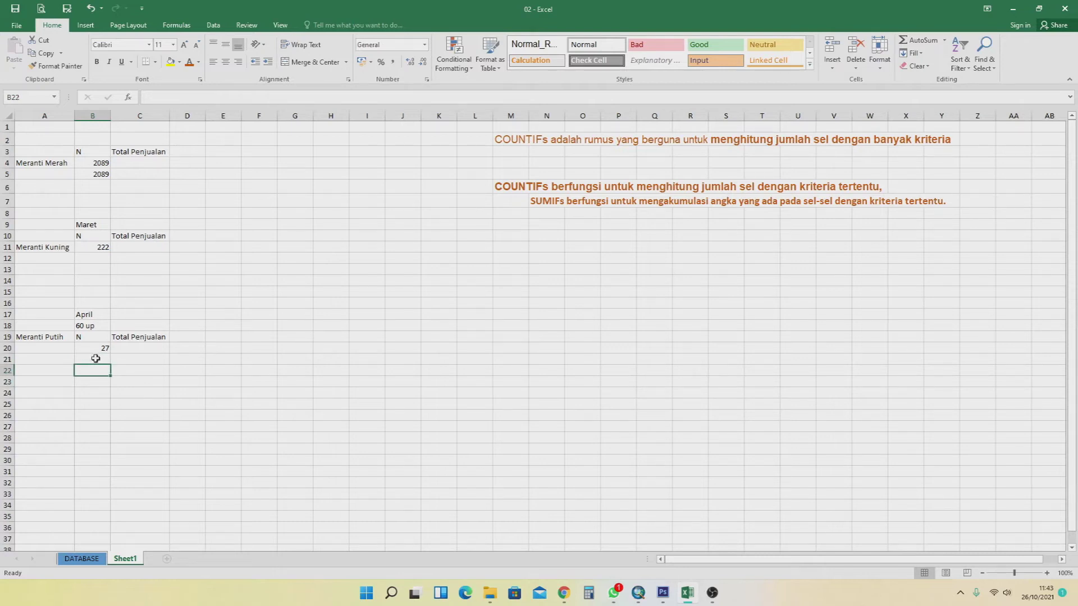
pyautogui.click(90, 384)
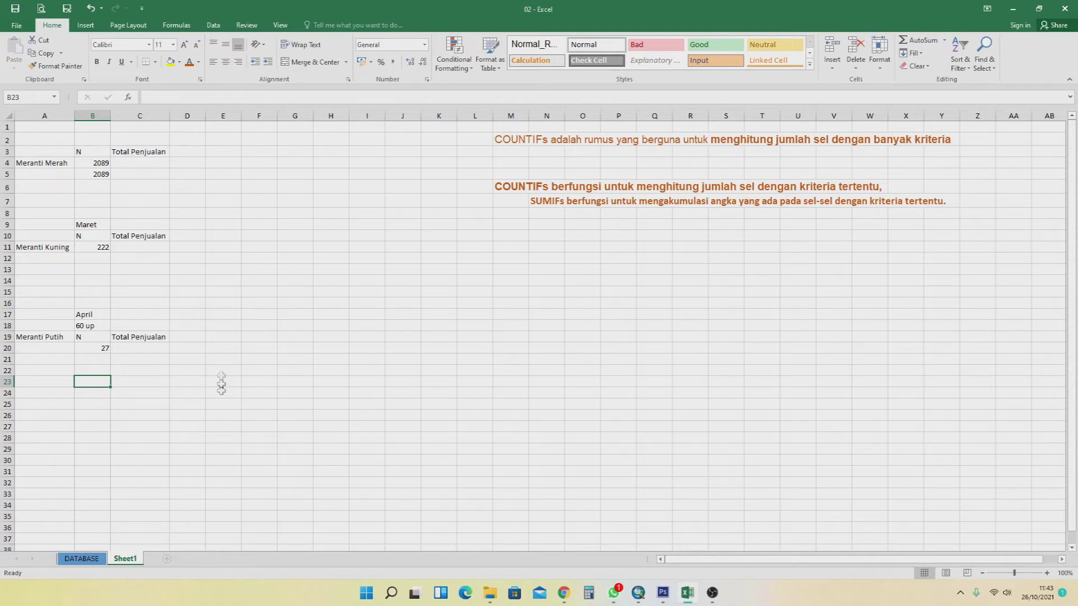
pyautogui.click(163, 385)
pyautogui.click(390, 358)
pyautogui.click(346, 440)
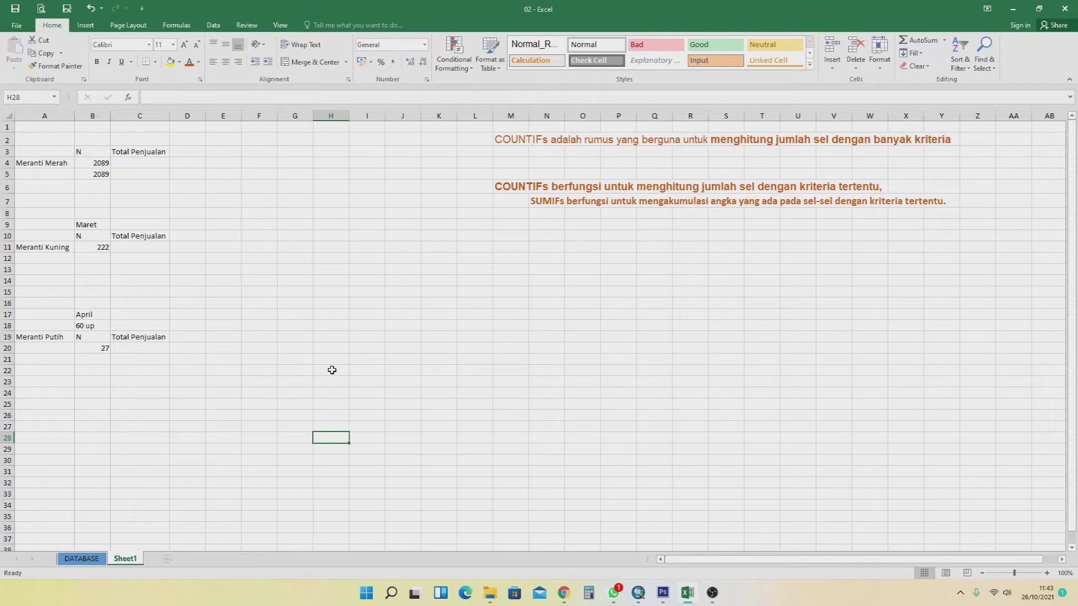
pyautogui.click(507, 187)
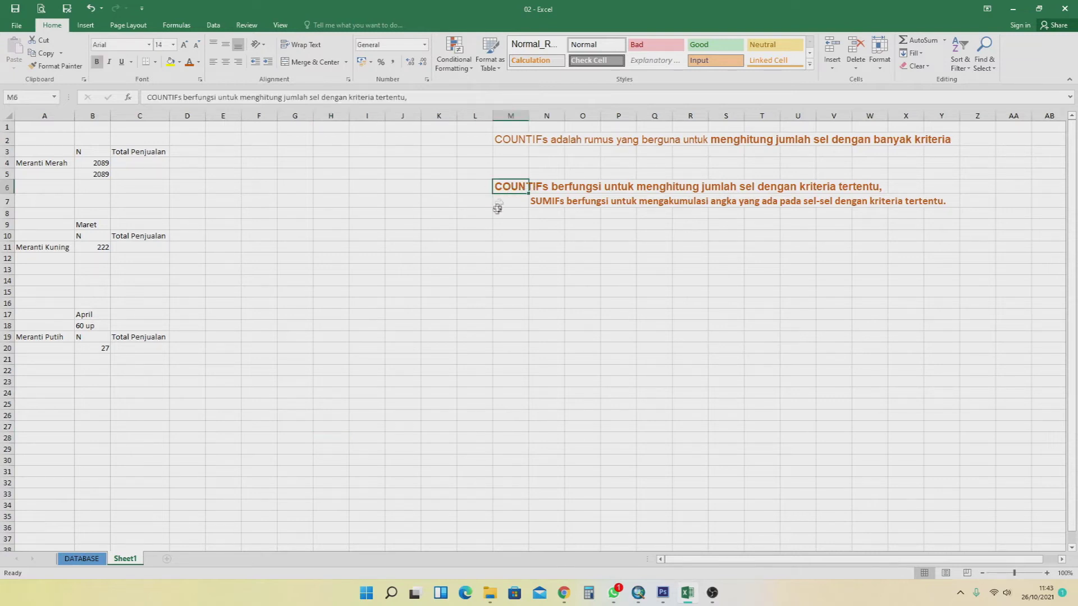
pyautogui.click(151, 97)
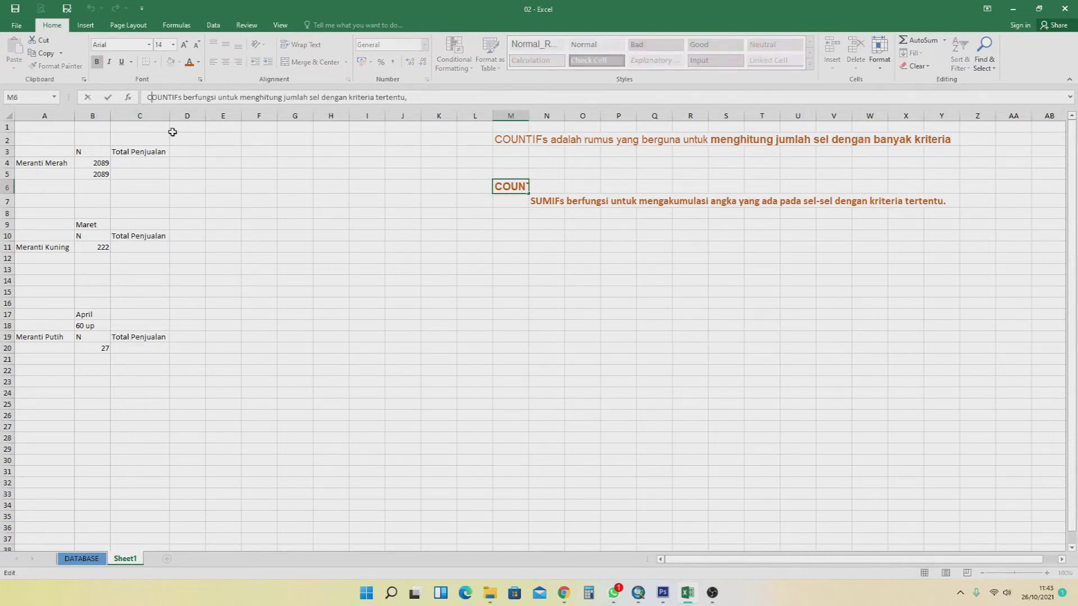
pyautogui.press('BackSpace')
pyautogui.write('s')
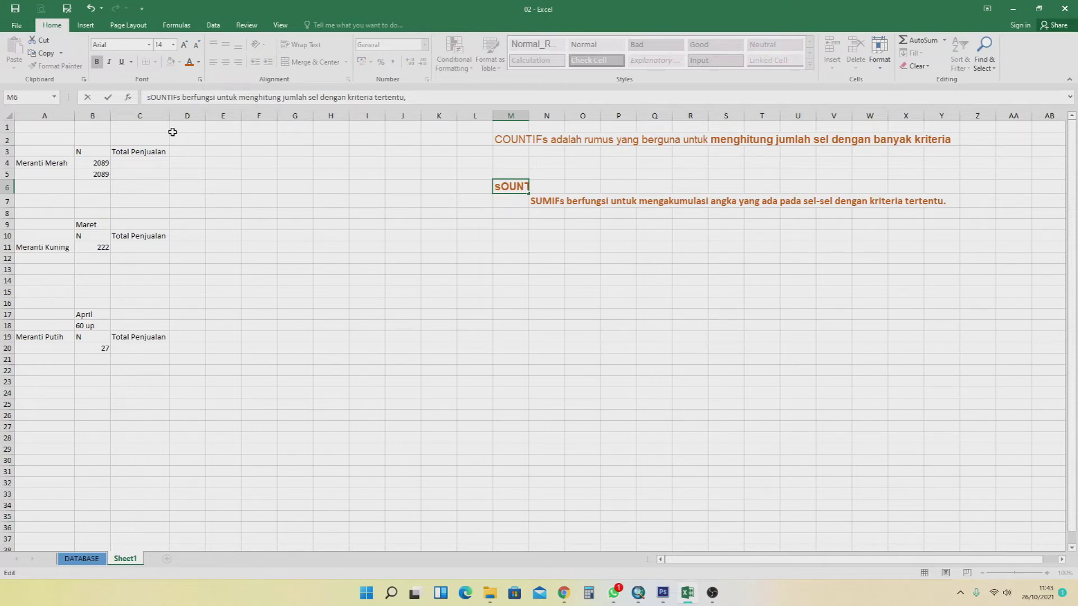
pyautogui.click(513, 220)
# - Clear the COUNTIFs description line from cells M6 to Y6 on Sheet1
pyautogui.moveTo(513, 190); pyautogui.dragTo(924, 178)
pyautogui.press('Delete')
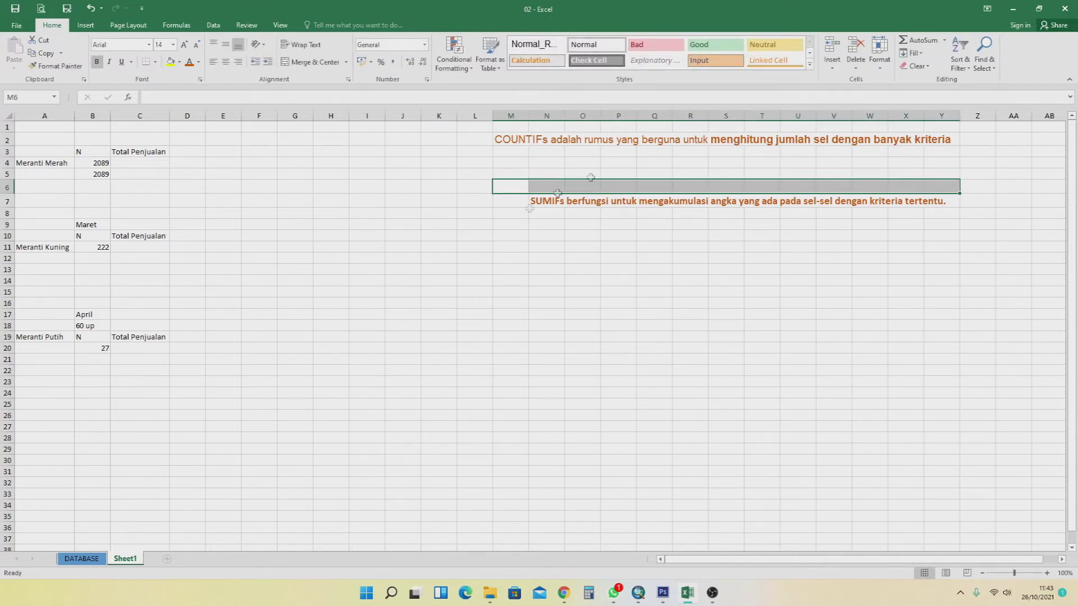
pyautogui.click(507, 236)
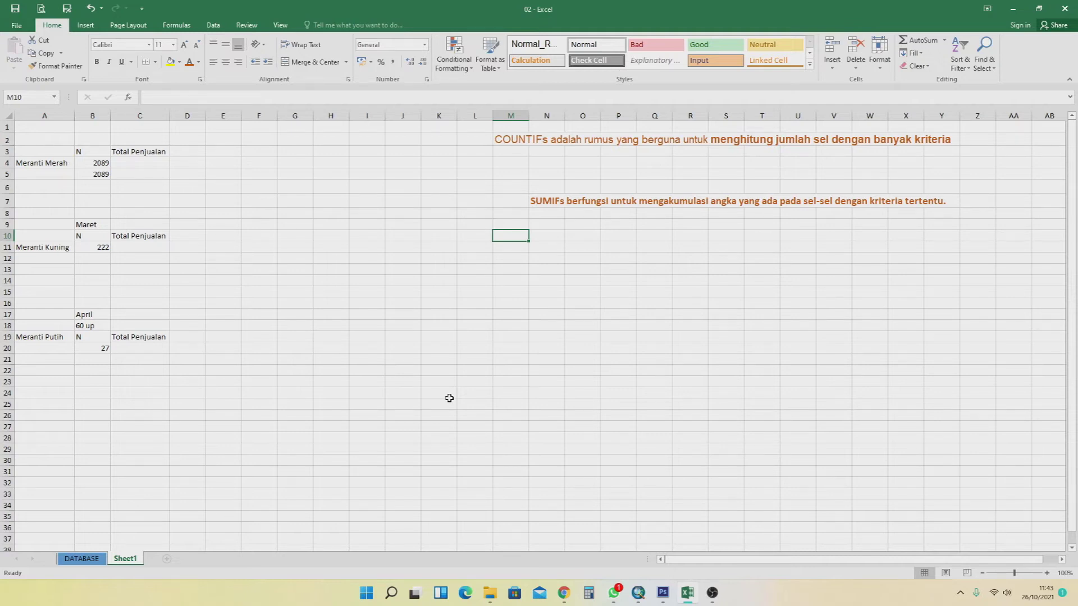
# - Examine the first summary table's Total Penjualan column and its Meranti Merah criteria cell
pyautogui.moveTo(22, 152); pyautogui.dragTo(142, 177)
pyautogui.click(139, 160)
pyautogui.click(140, 187)
pyautogui.click(140, 160)
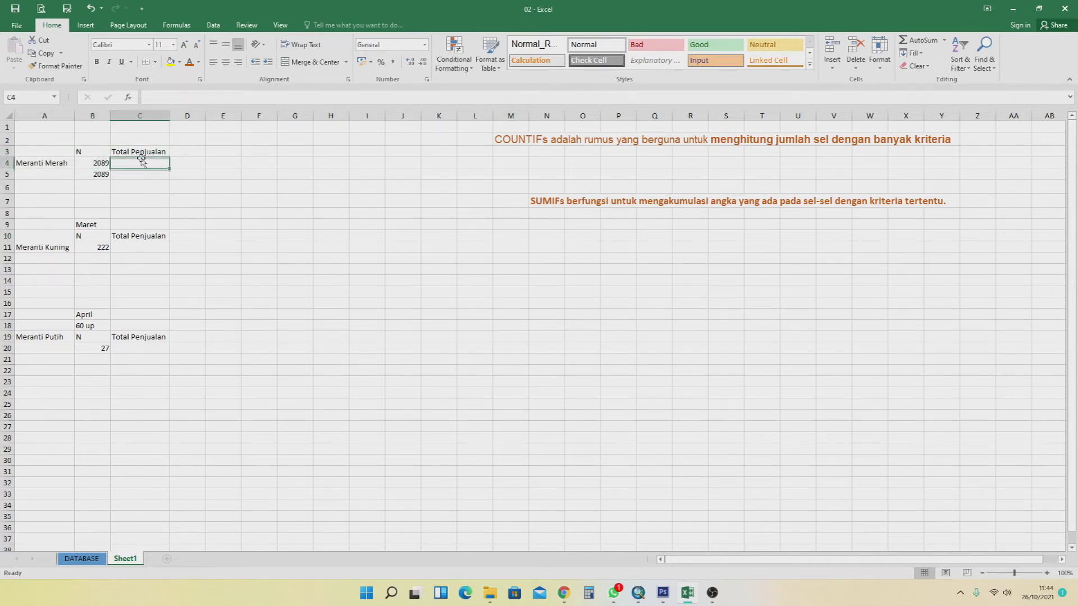
pyautogui.click(138, 152)
pyautogui.click(139, 187)
pyautogui.click(141, 150)
pyautogui.click(138, 173)
pyautogui.click(135, 152)
pyautogui.click(135, 189)
pyautogui.click(136, 153)
pyautogui.click(136, 173)
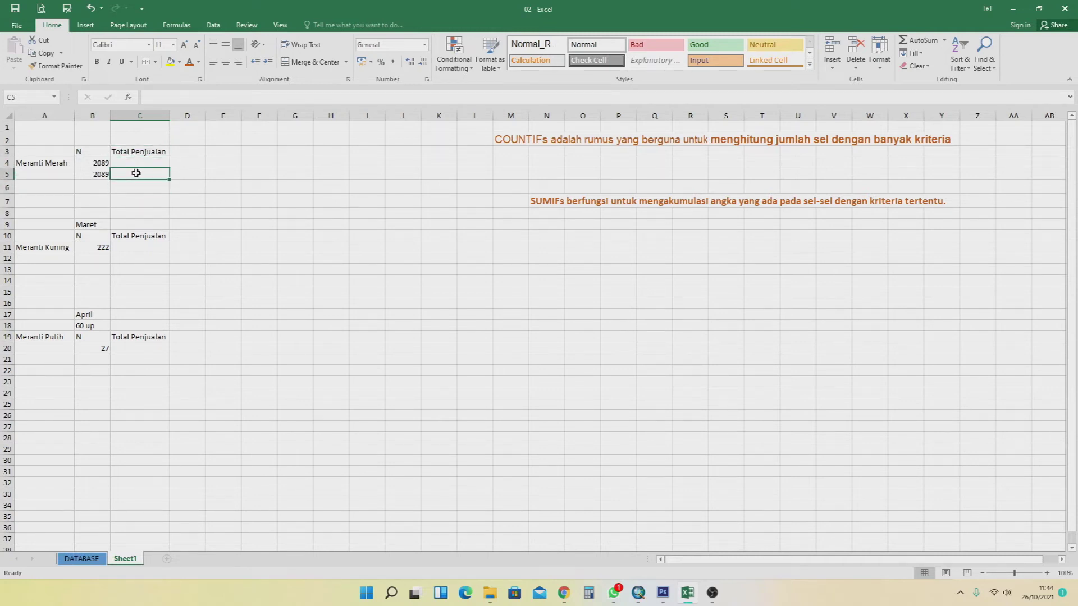
pyautogui.click(143, 154)
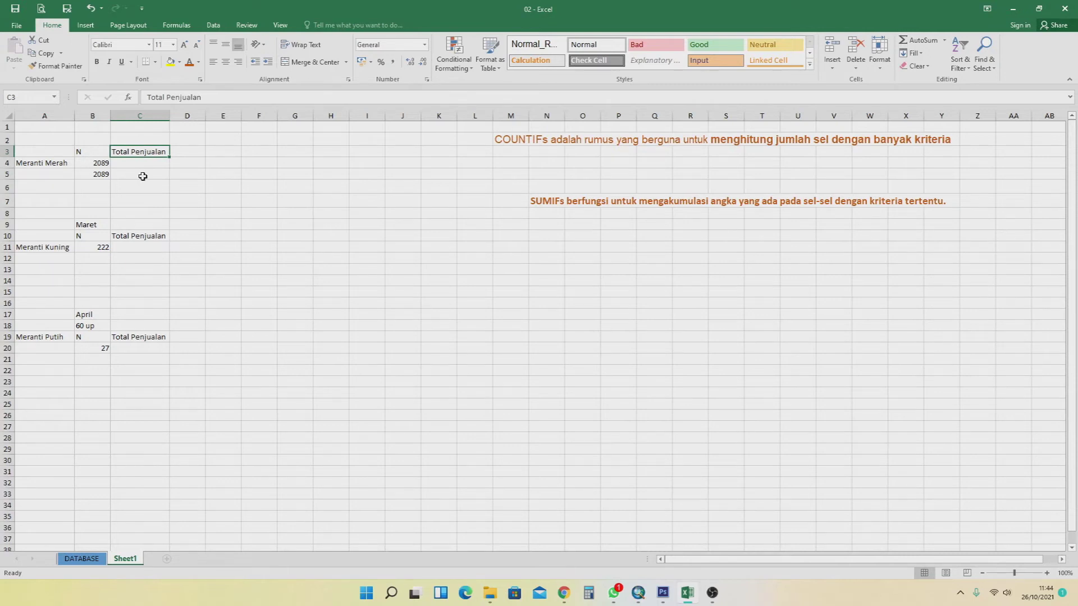
pyautogui.click(62, 164)
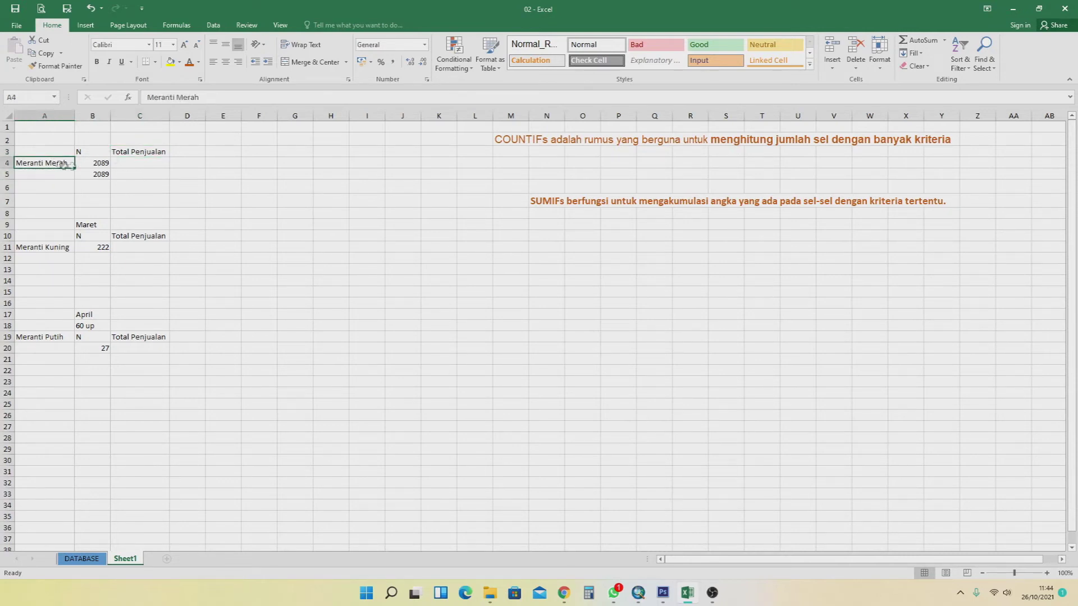
# - Start a SUMIFS formula in cell C4 with DATABASE column O (HARGA JUAL) as the sum range
pyautogui.click(133, 162)
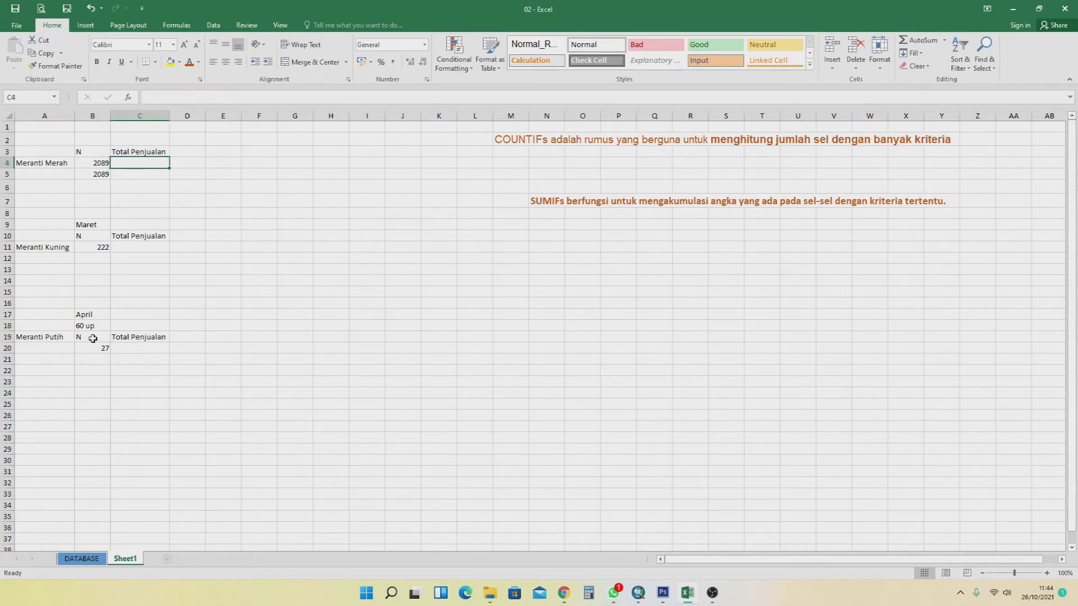
pyautogui.write('=')
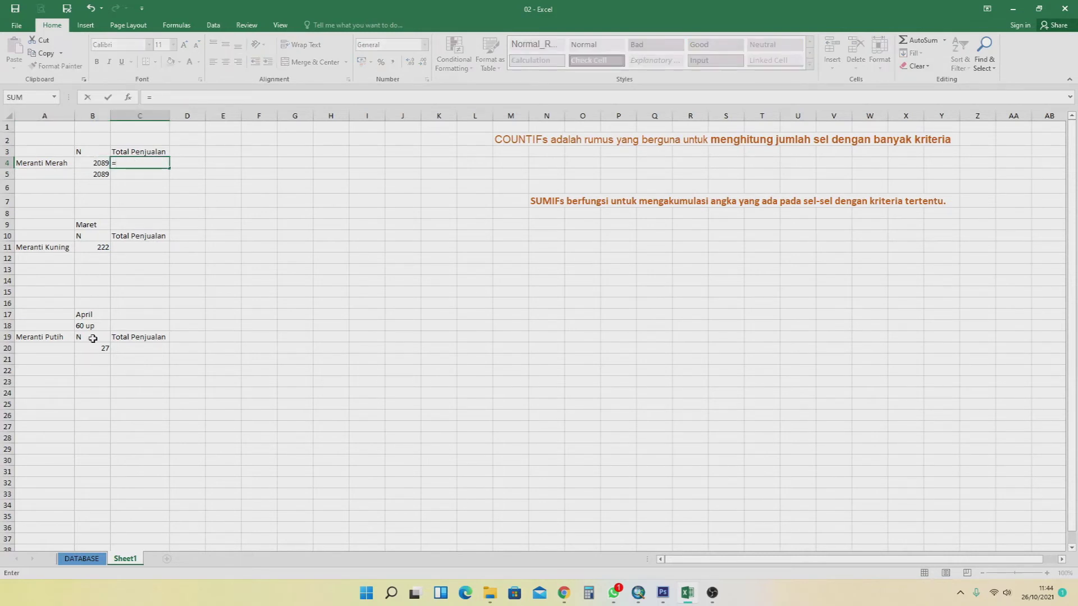
pyautogui.write('sum')
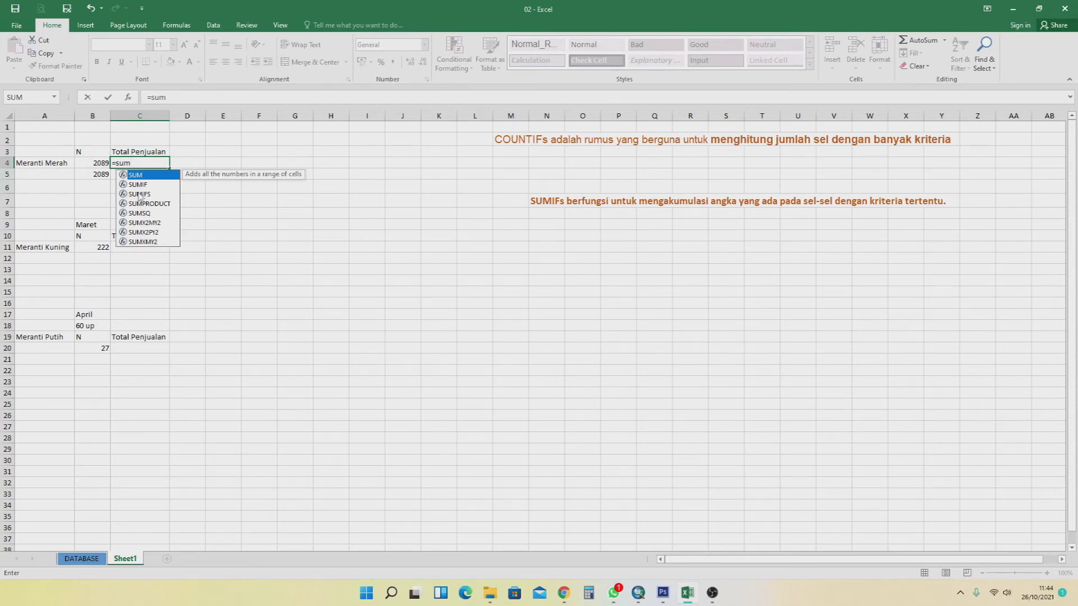
pyautogui.doubleClick(139, 194)
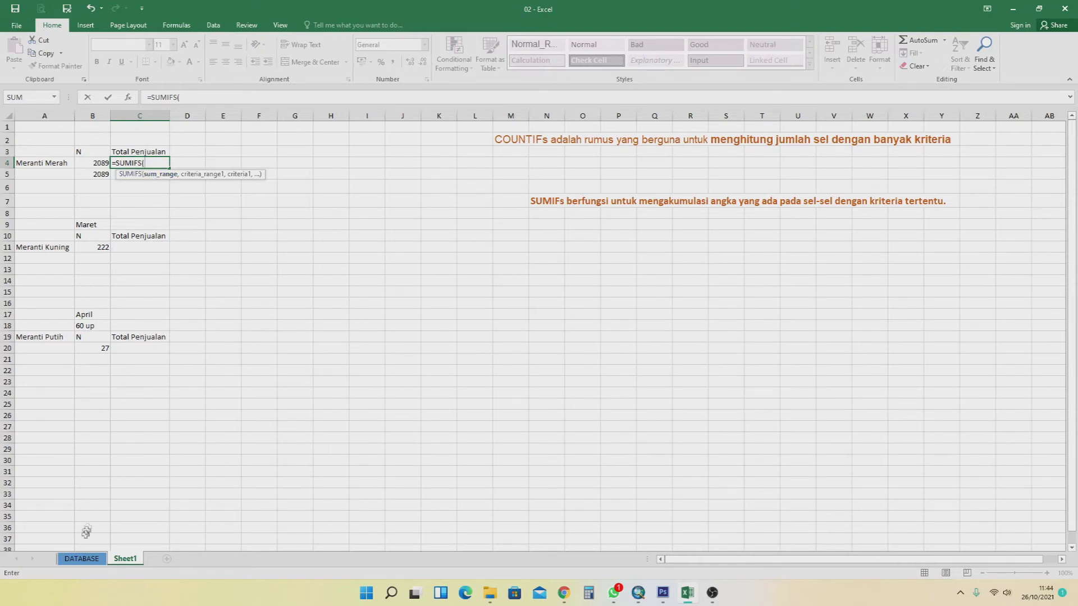
pyautogui.click(81, 559)
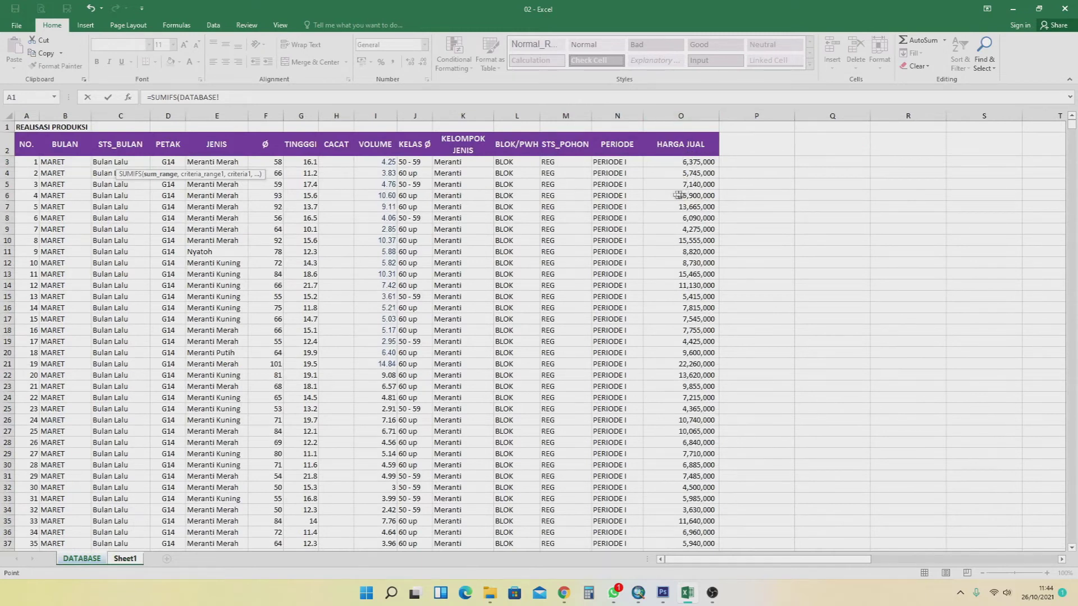
pyautogui.click(681, 116)
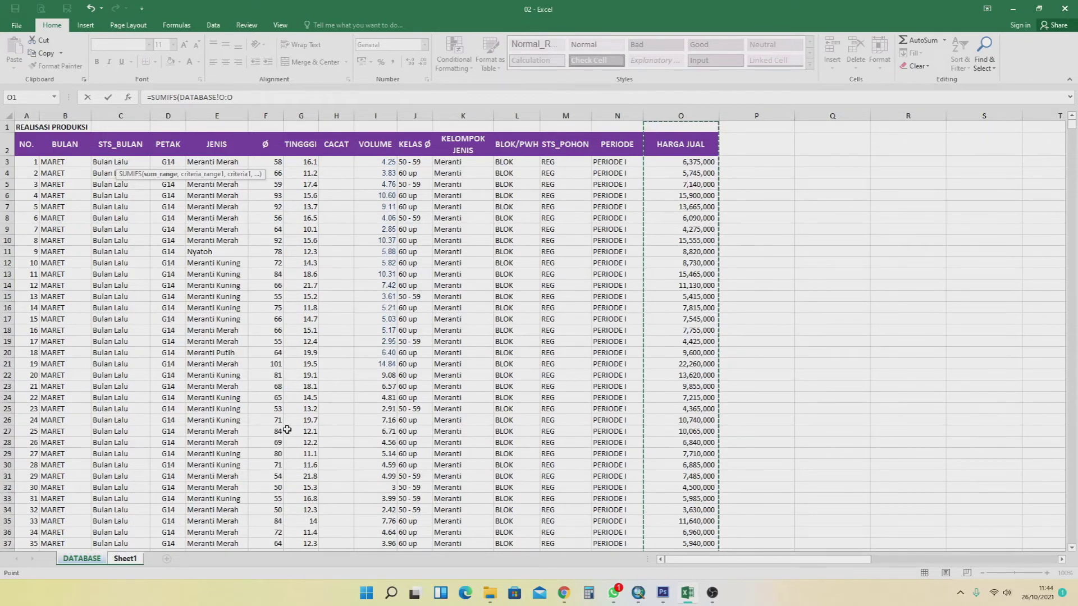
pyautogui.write(',')
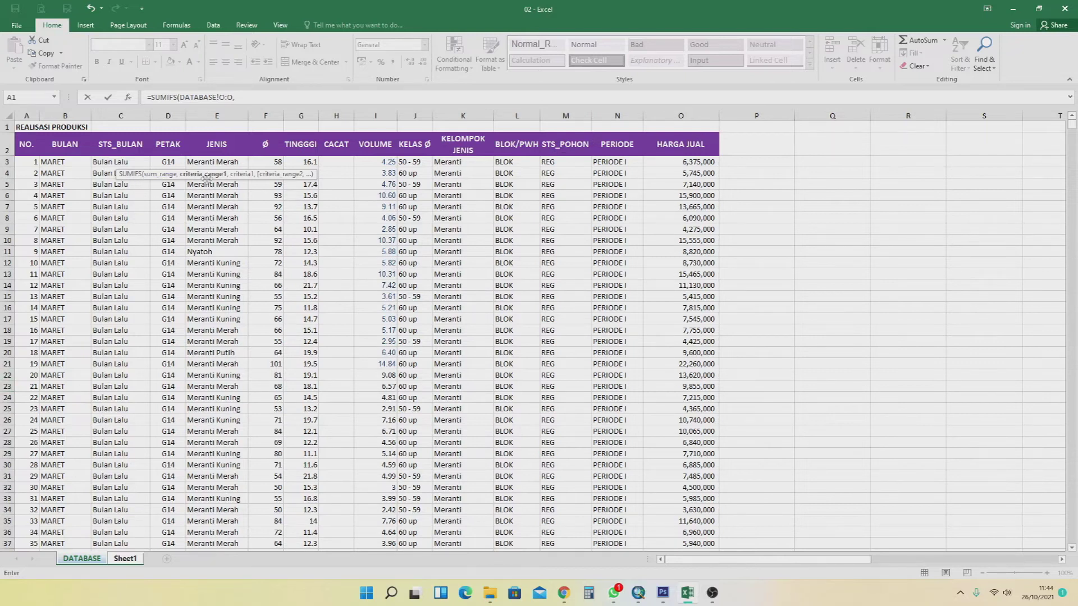
# - Complete the C4 formula with DATABASE column E as the criteria range and Sheet1 cell A4 as its criterion
pyautogui.moveTo(242, 175); pyautogui.dragTo(530, 166)
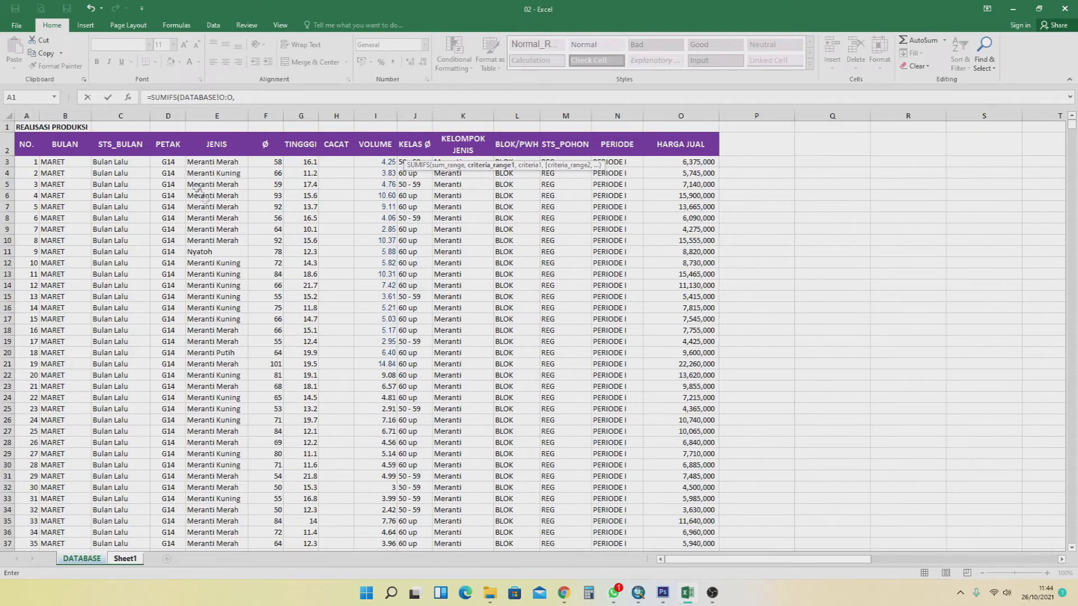
pyautogui.click(217, 115)
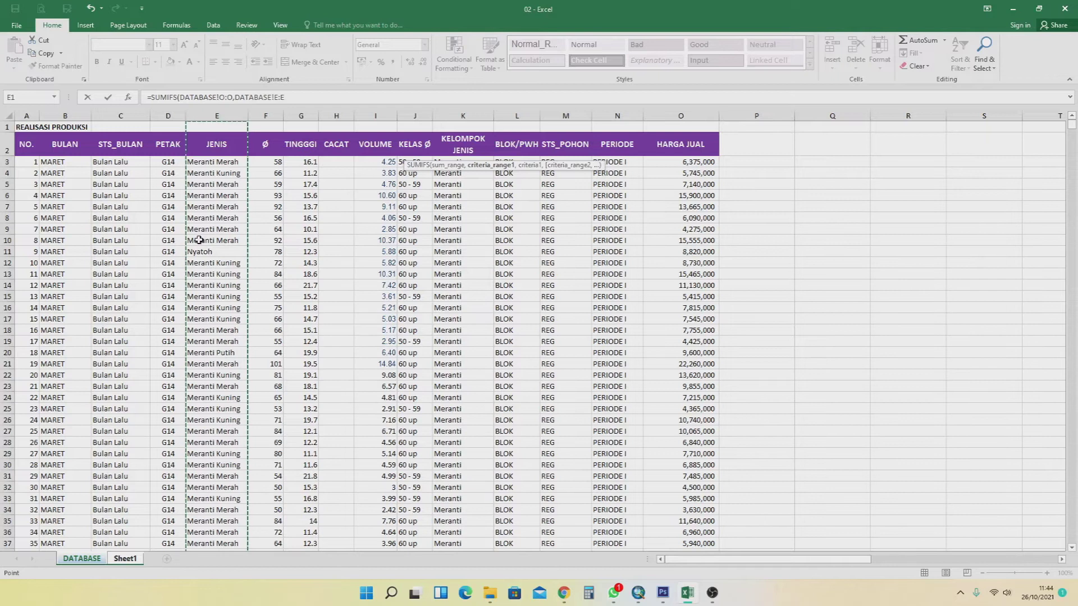
pyautogui.write(',')
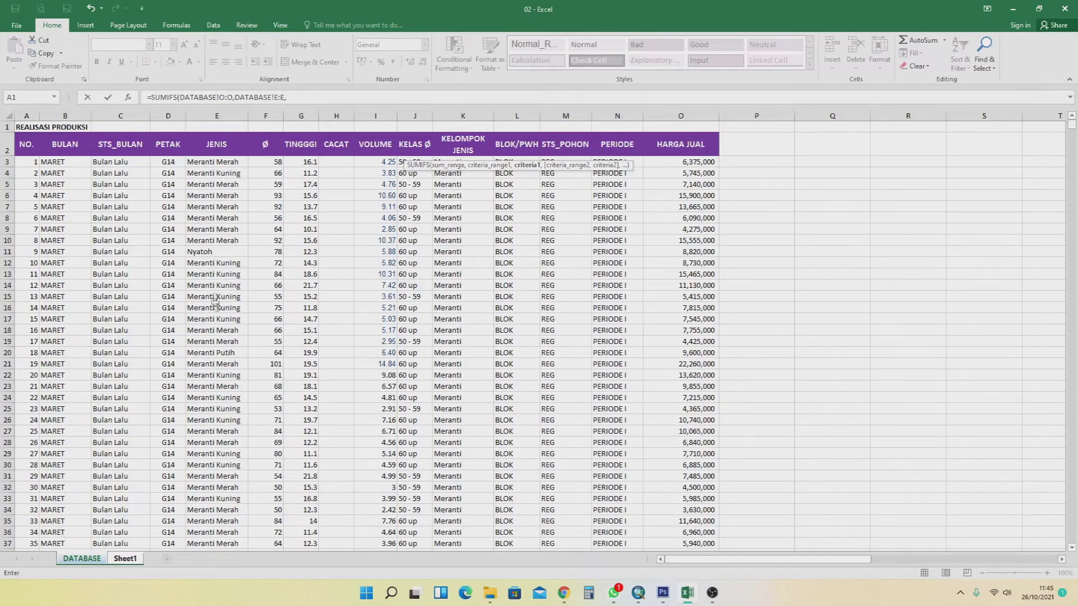
pyautogui.click(126, 559)
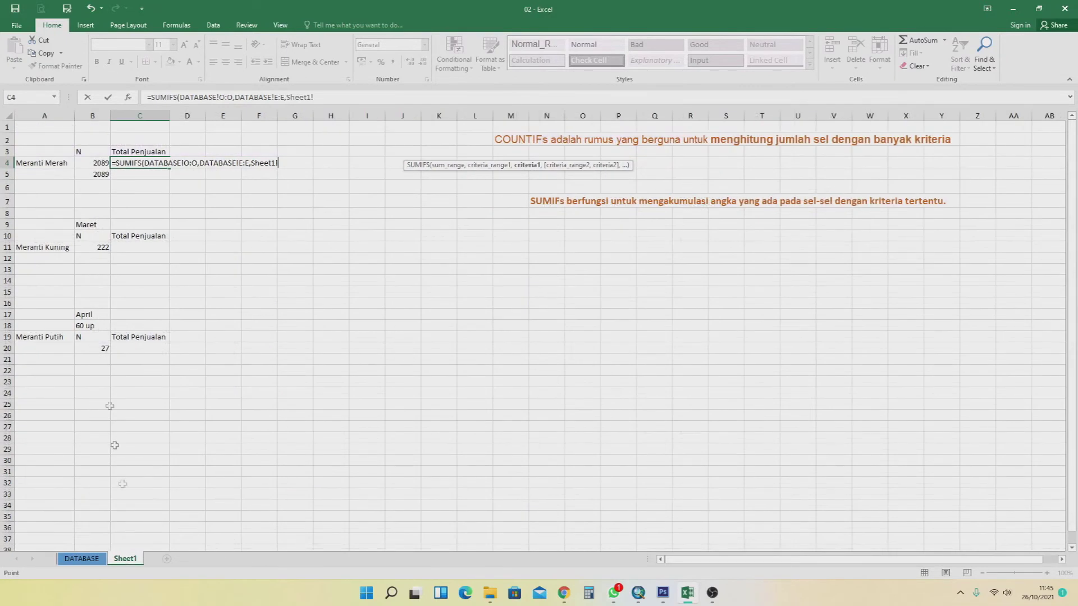
pyautogui.click(54, 164)
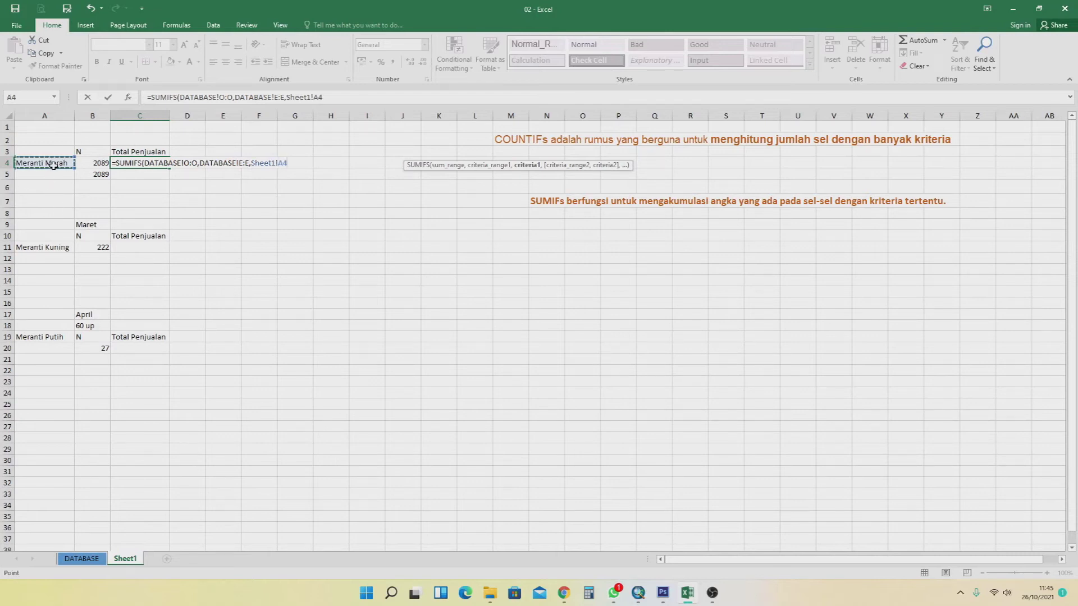
pyautogui.press('Return')
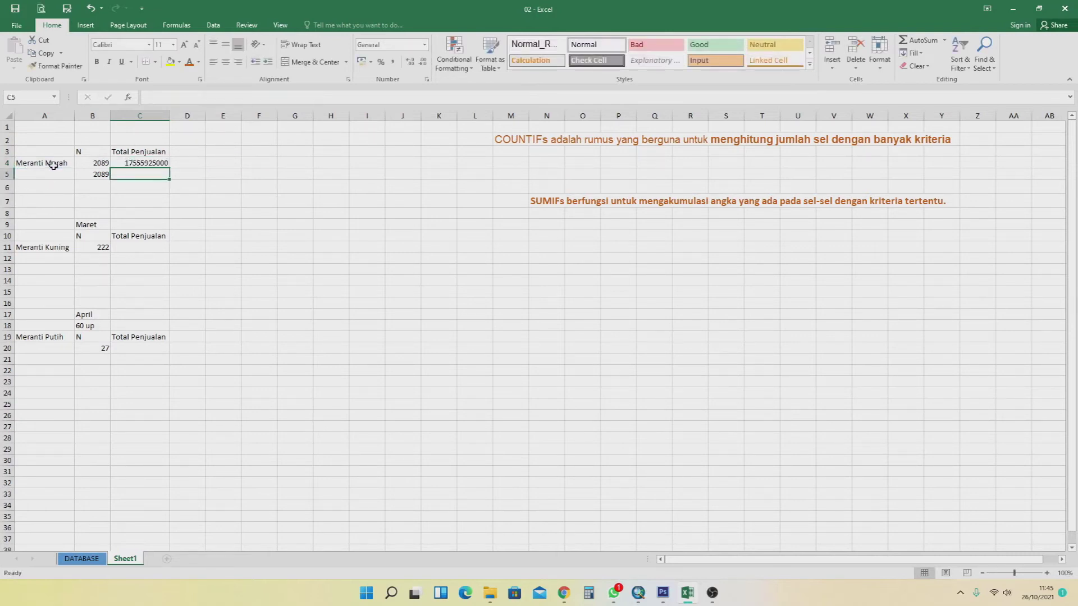
# - Review the SUMIFS formula and its sales total in cell C4
pyautogui.click(153, 164)
pyautogui.click(148, 213)
pyautogui.click(139, 165)
pyautogui.click(140, 201)
pyautogui.click(141, 163)
pyautogui.click(139, 186)
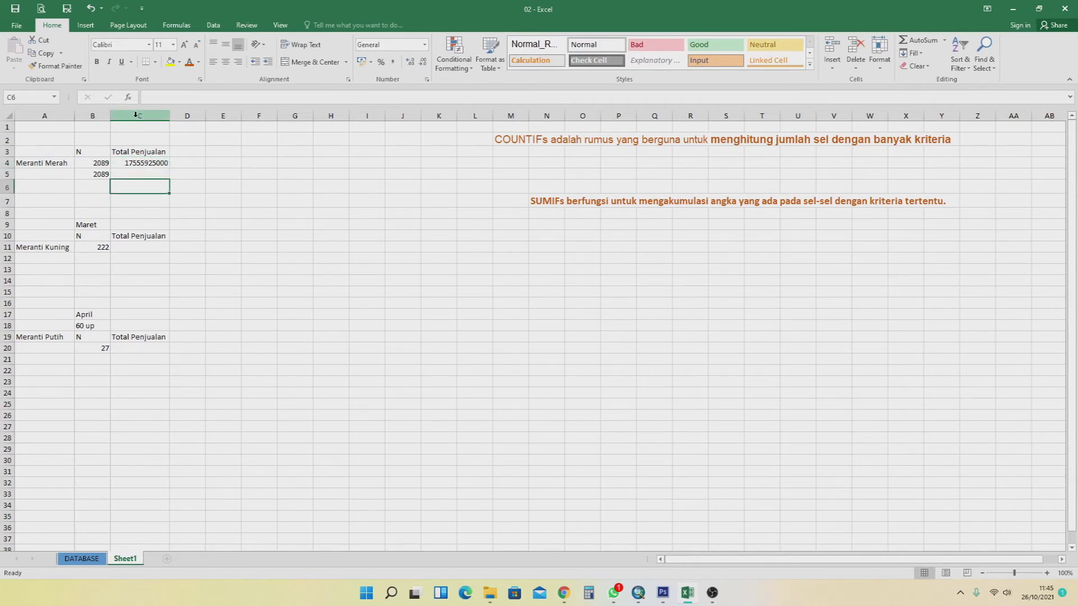
pyautogui.click(144, 165)
pyautogui.click(144, 184)
pyautogui.click(145, 164)
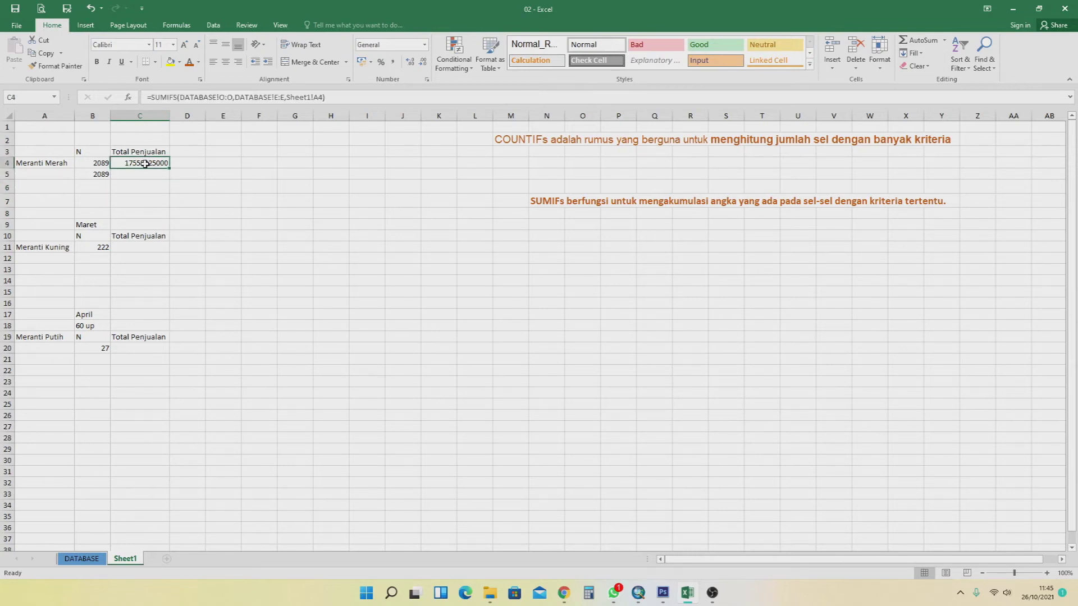
# - Format column C of Sheet1 as Accounting with 0 decimal places and no currency symbol
pyautogui.click(139, 115)
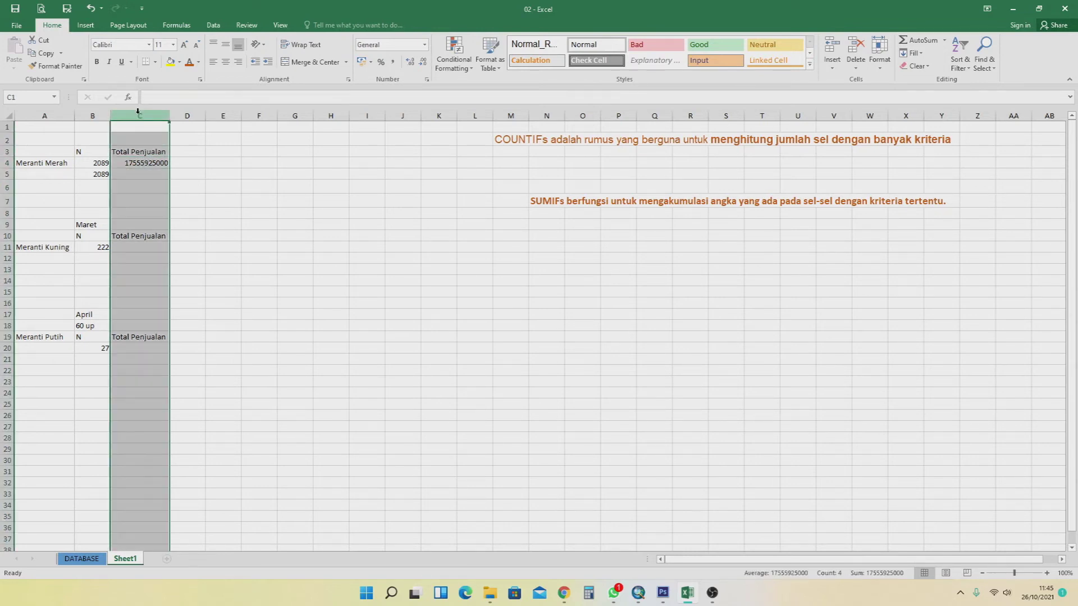
pyautogui.click(426, 79)
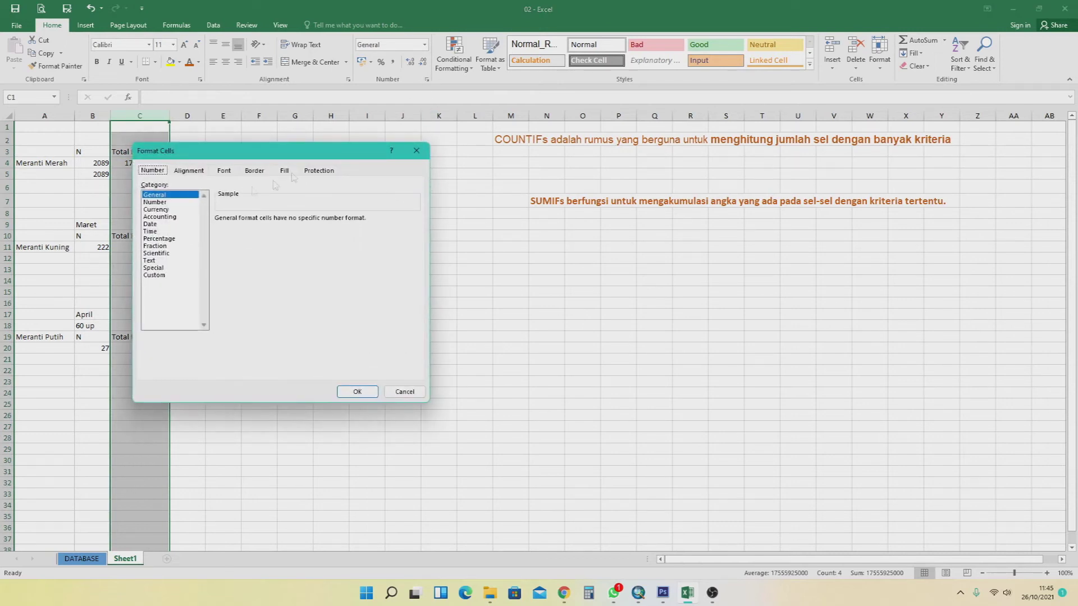
pyautogui.click(416, 150)
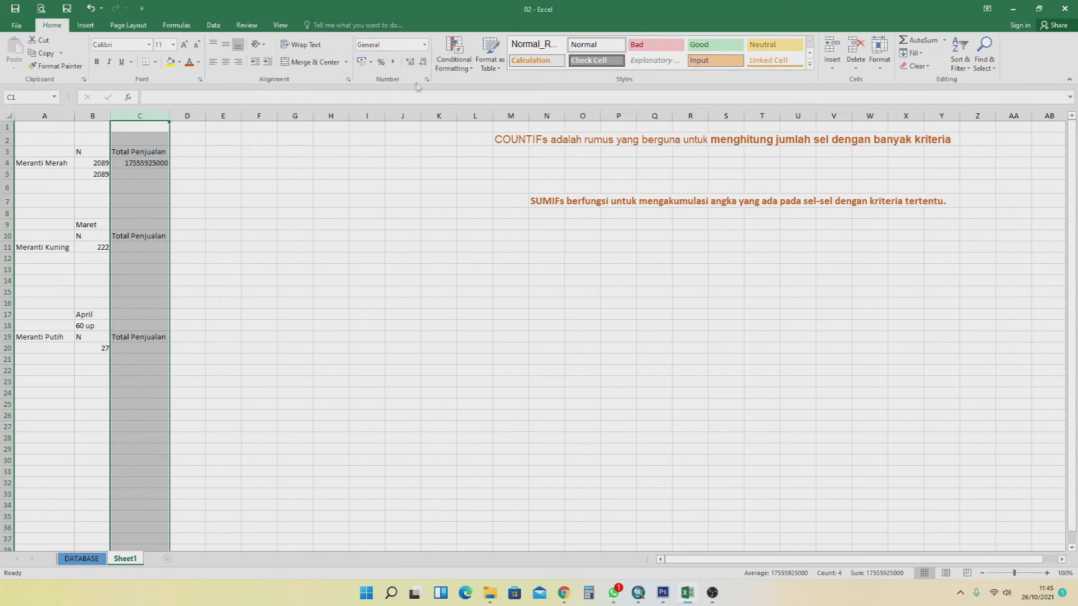
pyautogui.click(427, 80)
pyautogui.click(162, 217)
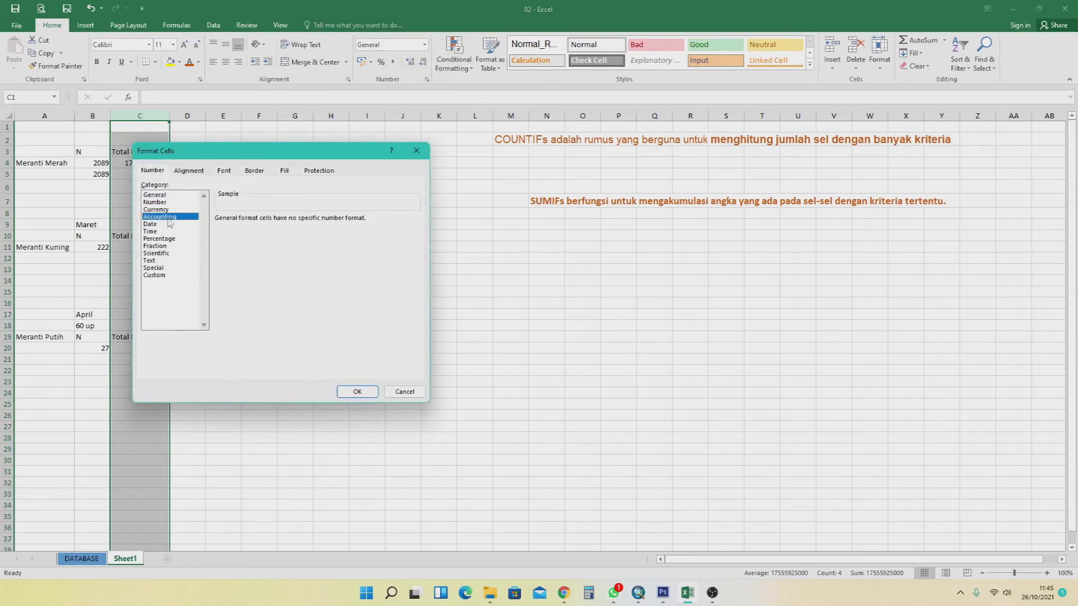
pyautogui.click(299, 233)
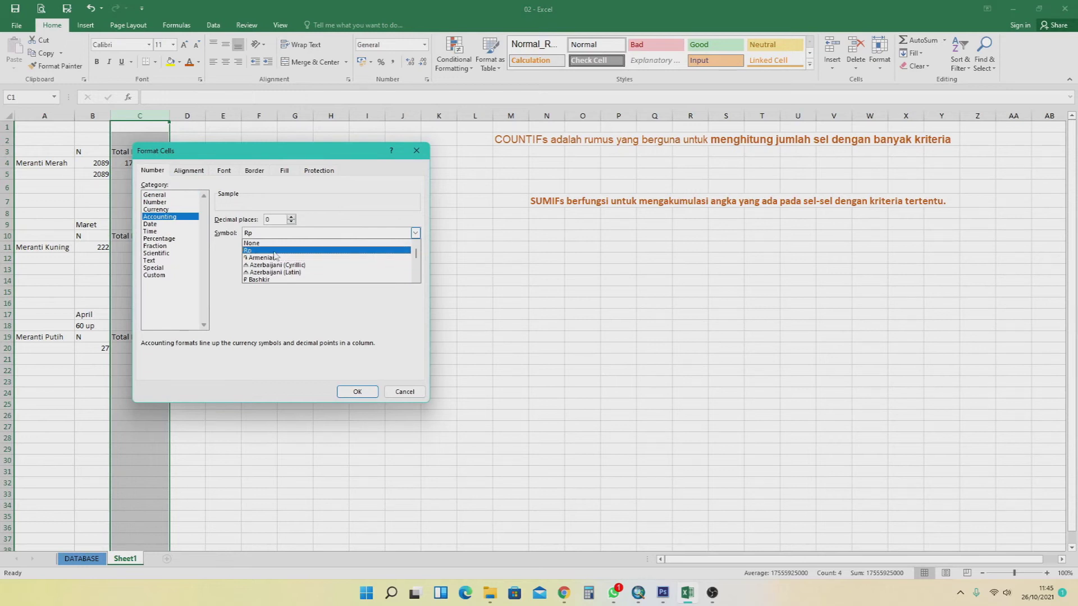
pyautogui.click(274, 246)
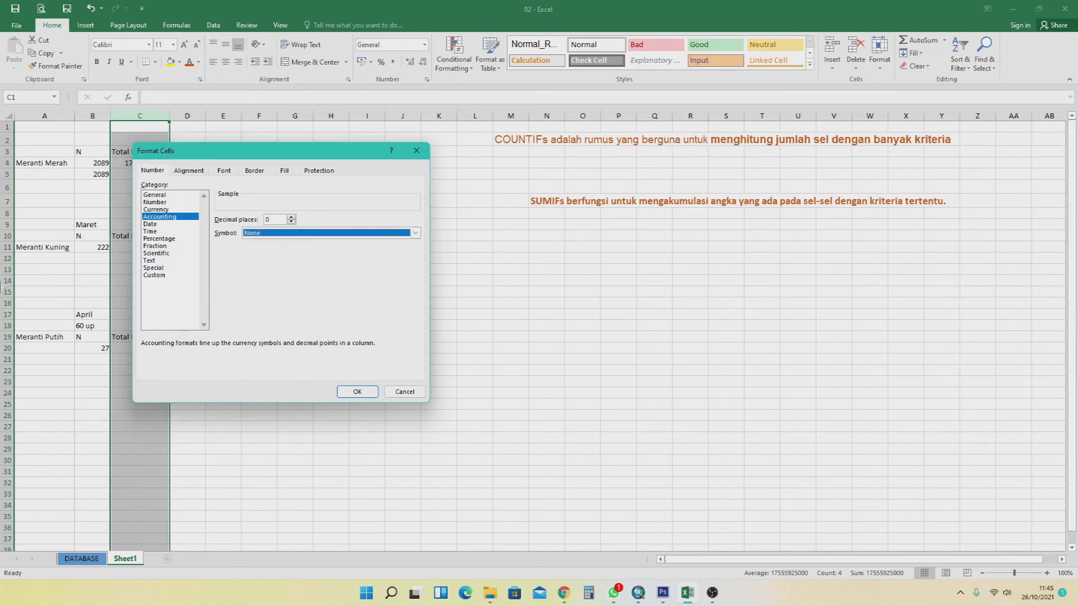
pyautogui.click(357, 392)
pyautogui.click(143, 164)
pyautogui.click(140, 259)
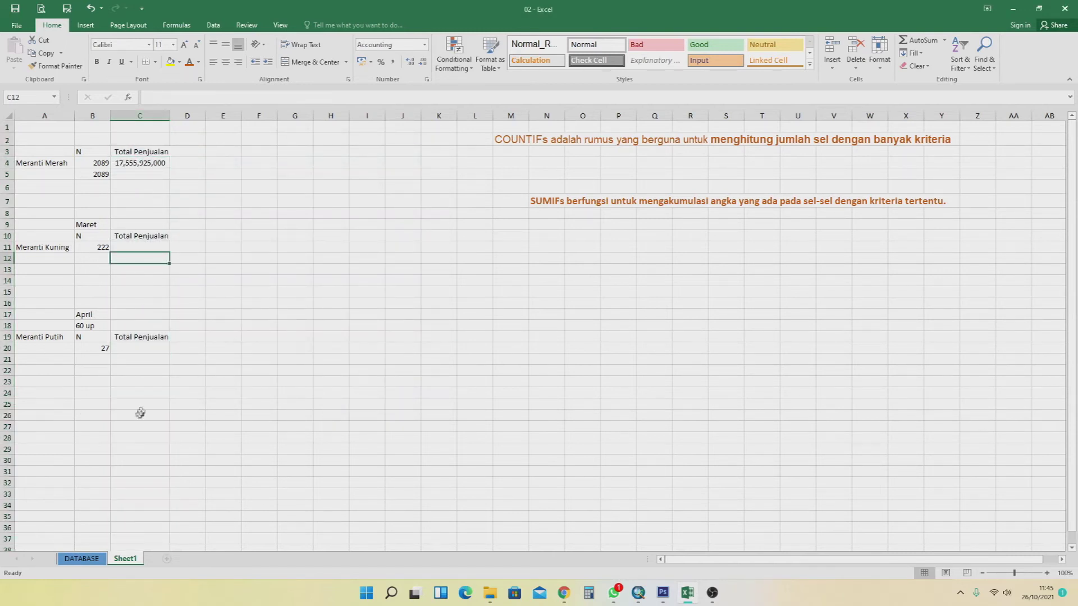
# - Start a SUMIFS formula in Sheet1 cell C11 with DATABASE column O (HARGA JUAL) as the sum range
pyautogui.click(128, 247)
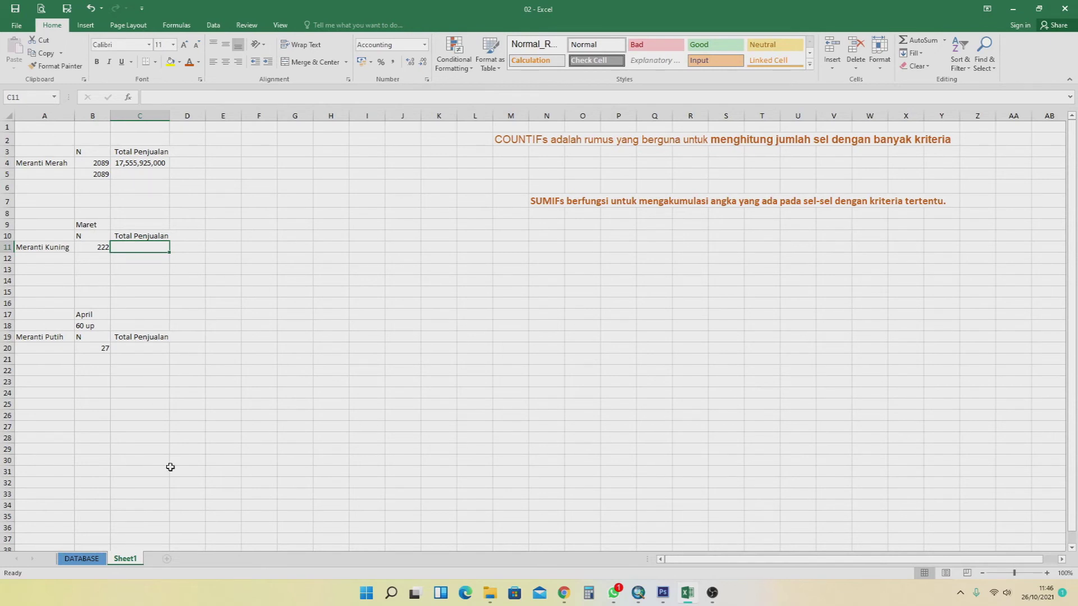
pyautogui.write('=sum')
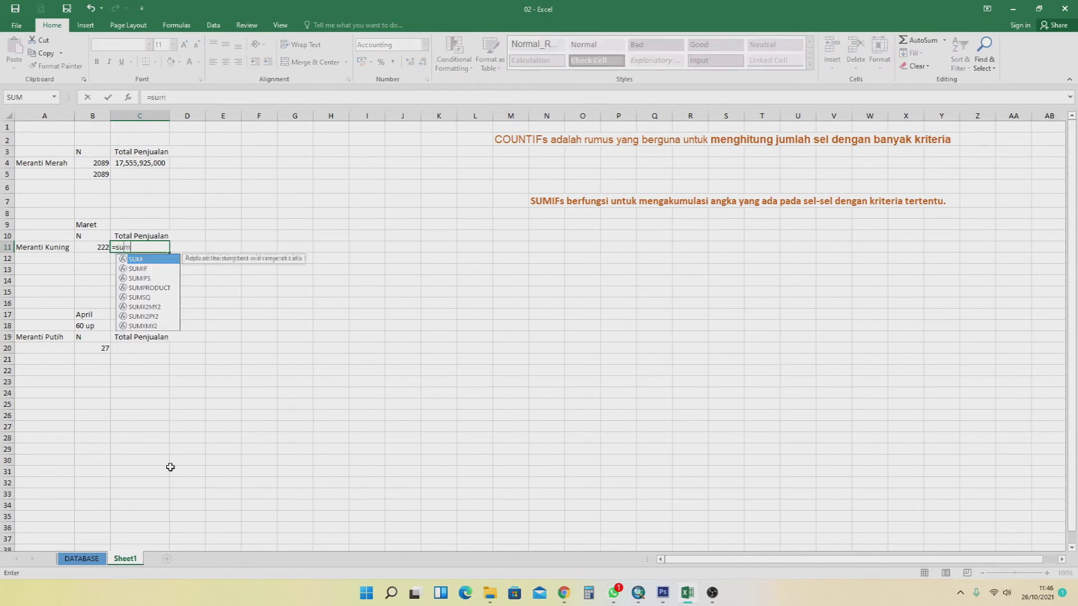
pyautogui.doubleClick(136, 278)
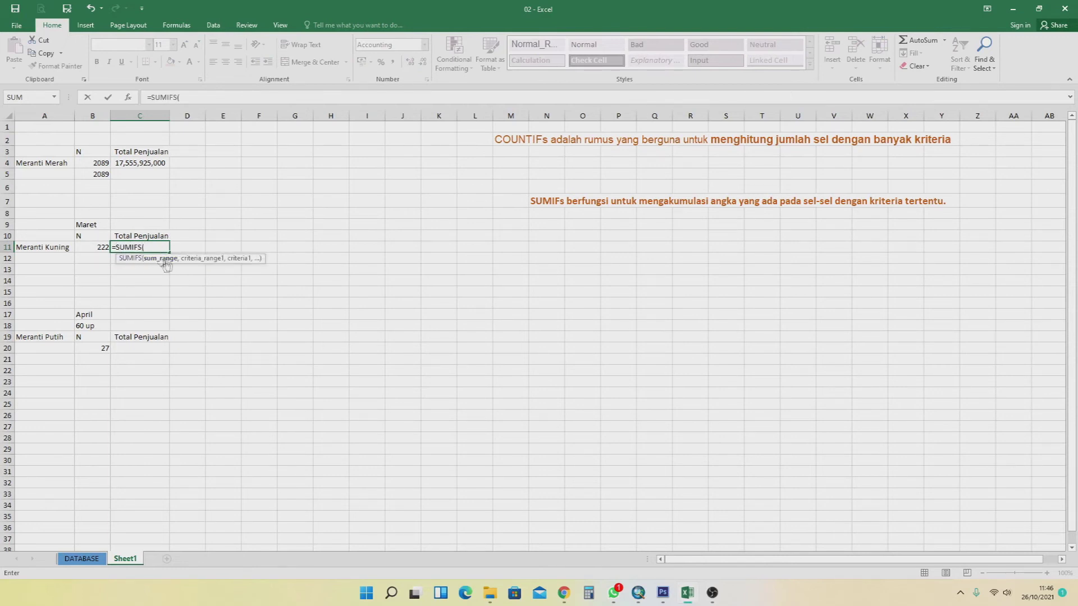
pyautogui.click(82, 559)
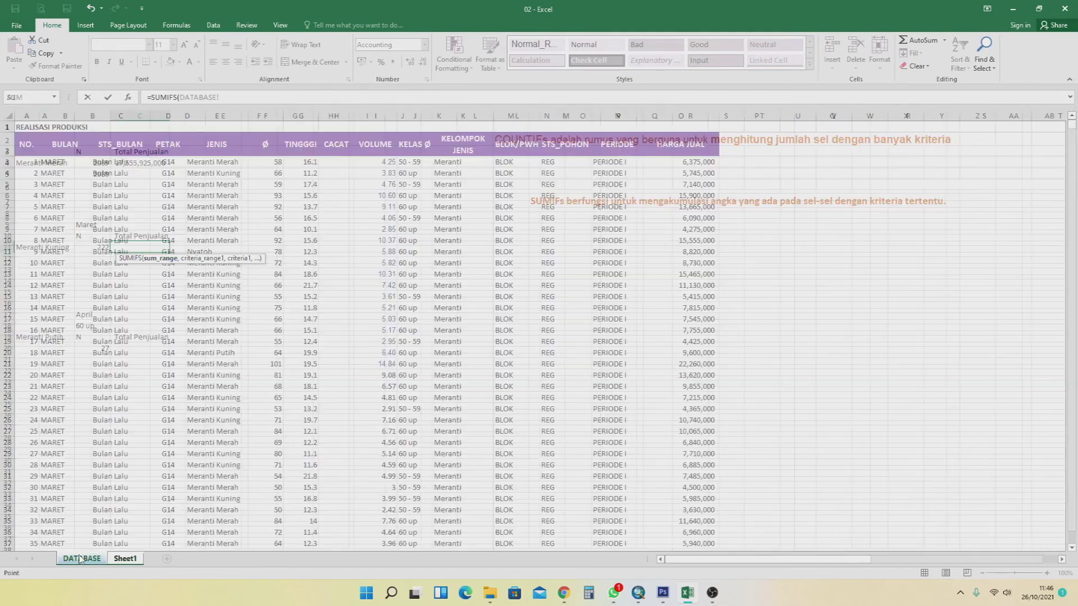
pyautogui.click(682, 115)
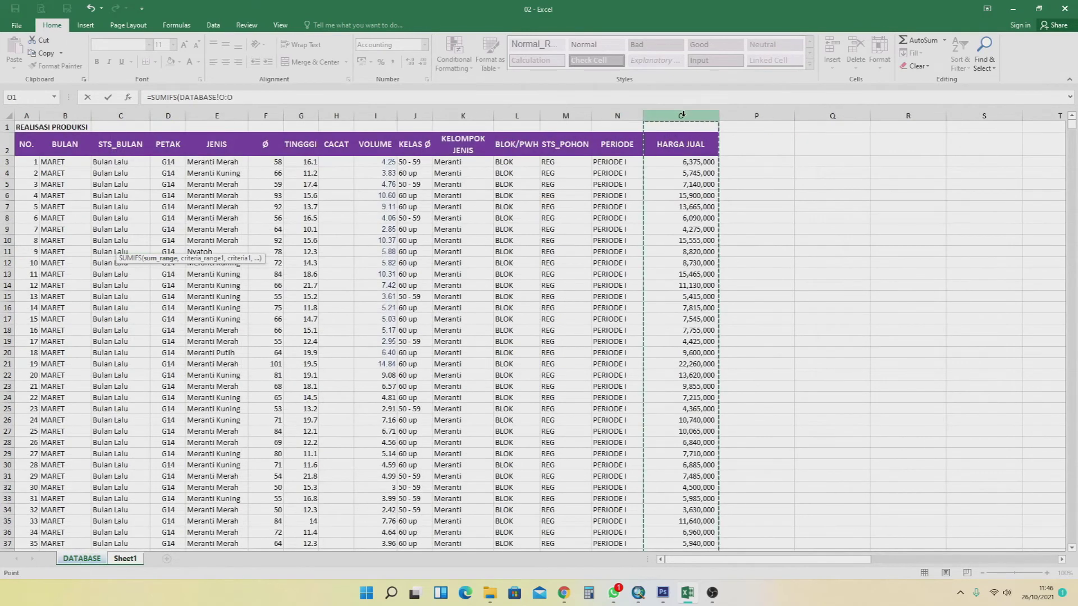
pyautogui.write(',')
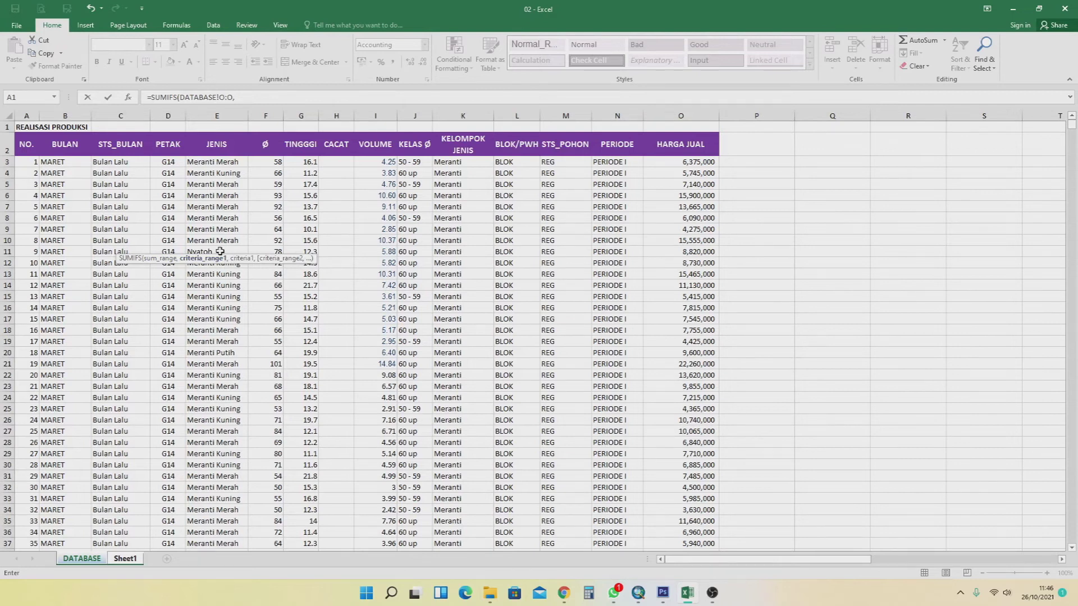
# - Add DATABASE column E (JENIS) as the first criteria range and Sheet1 cell A11 as its criterion in the C11 formula
pyautogui.click(231, 114)
pyautogui.write(',')
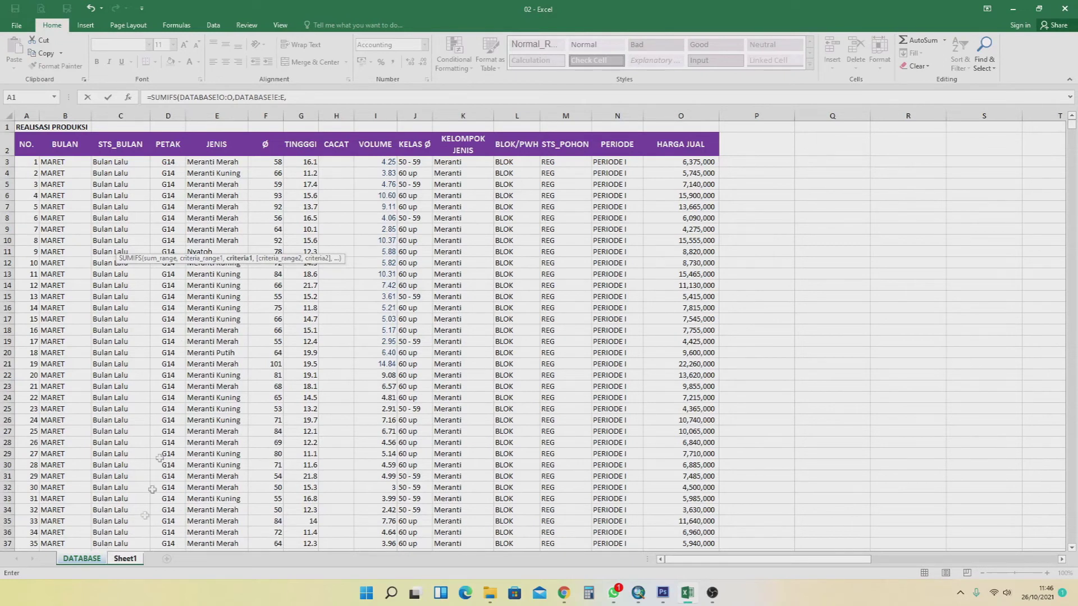
pyautogui.click(124, 559)
pyautogui.click(36, 249)
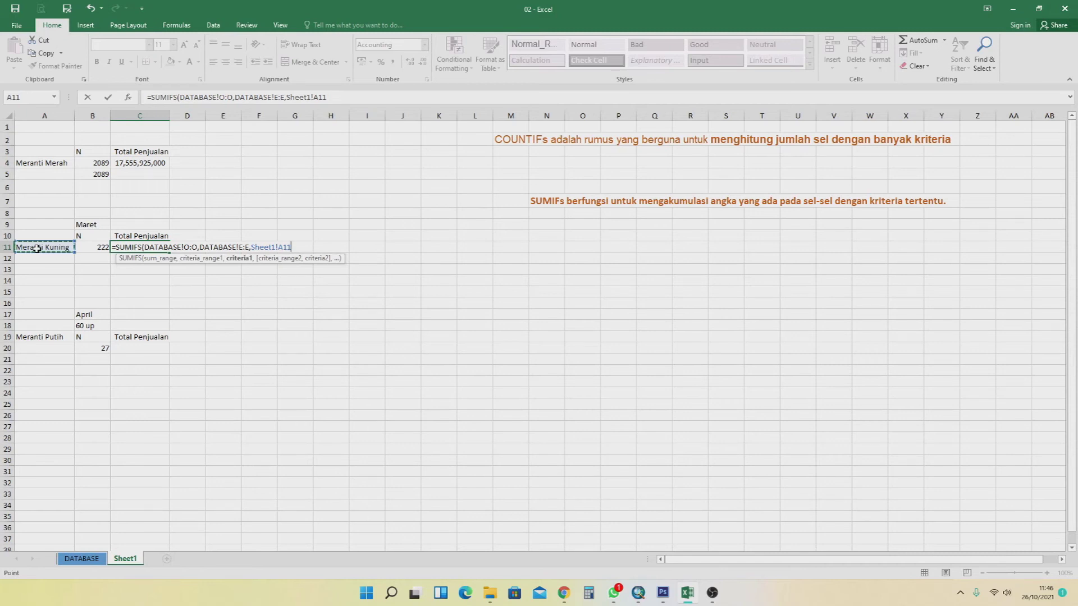
pyautogui.write(',')
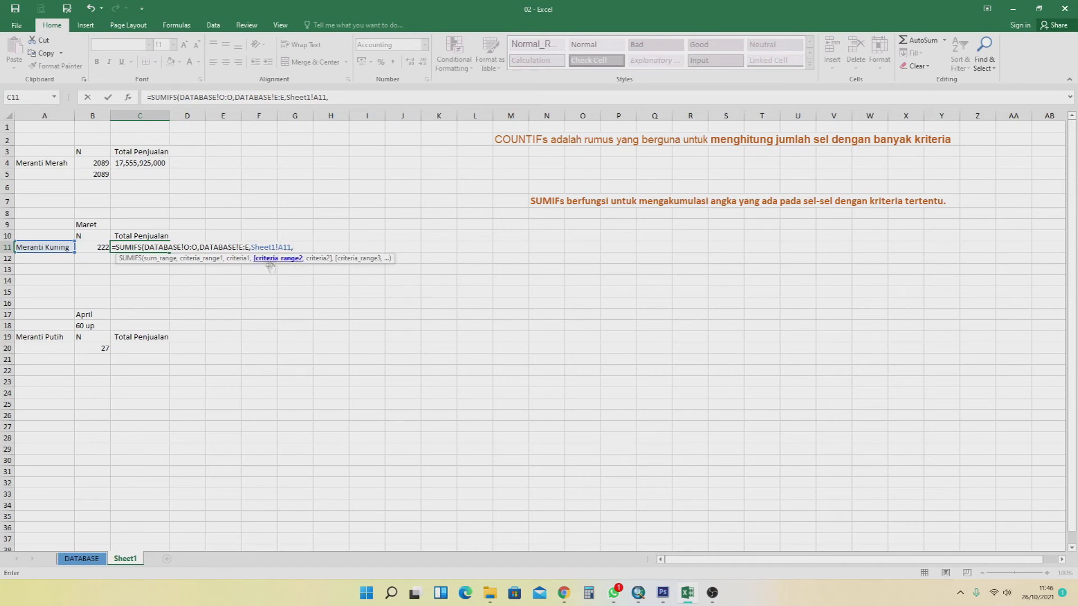
# - Complete the C11 formula with DATABASE column B (BULAN) as the second criteria range and Sheet1 cell B9 as its criterion
pyautogui.click(81, 559)
pyautogui.click(72, 116)
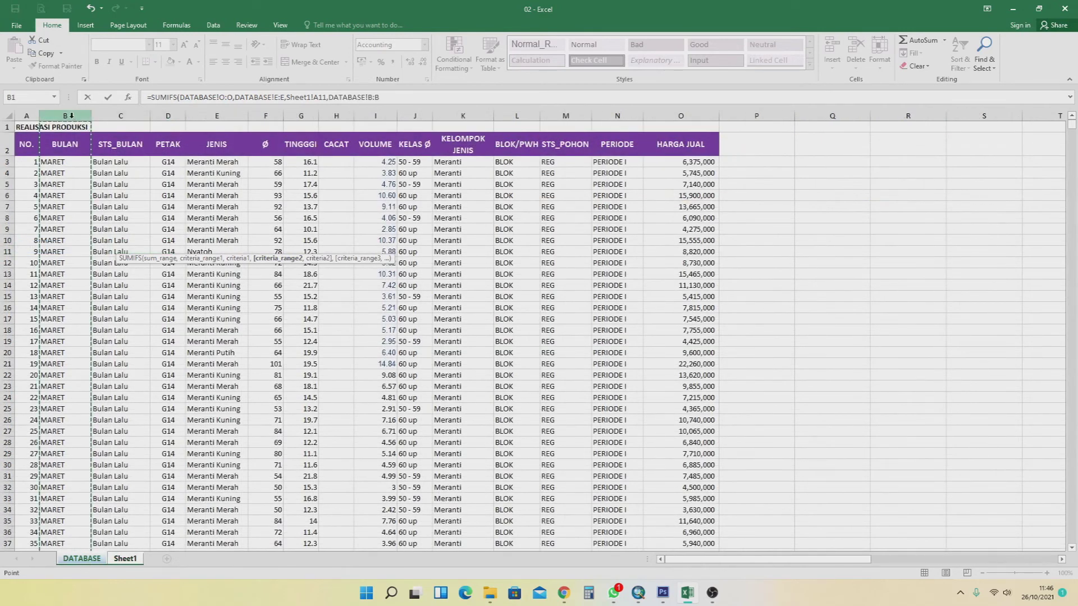
pyautogui.write(',')
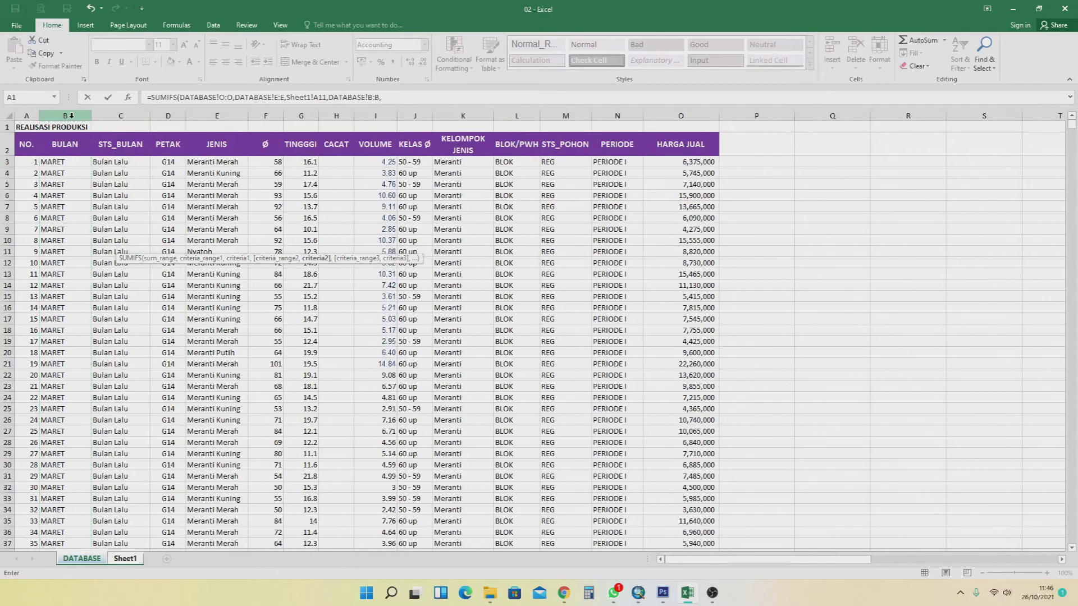
pyautogui.click(125, 559)
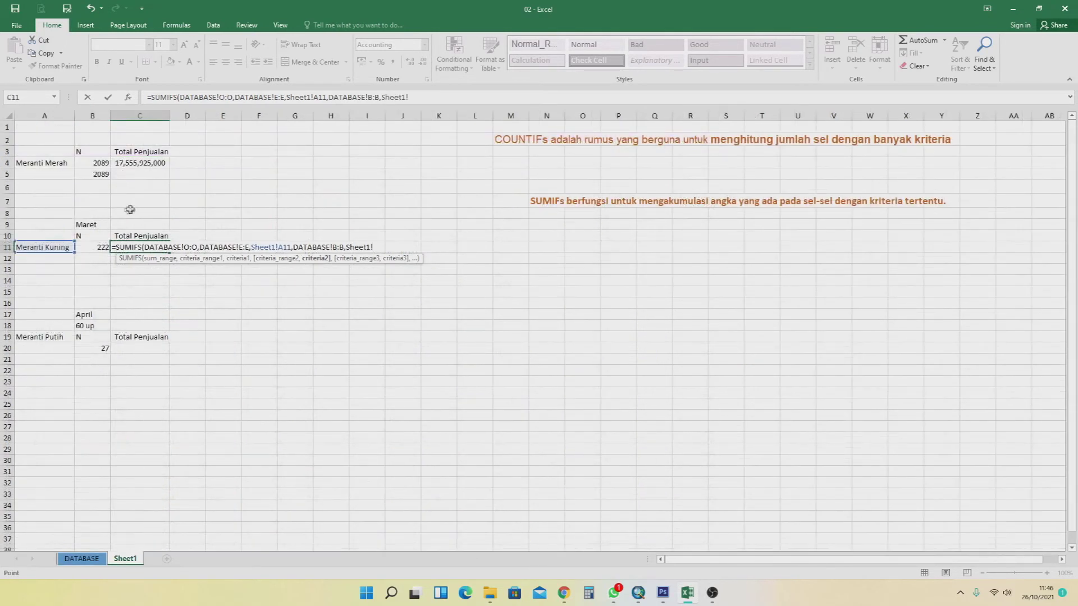
pyautogui.click(80, 225)
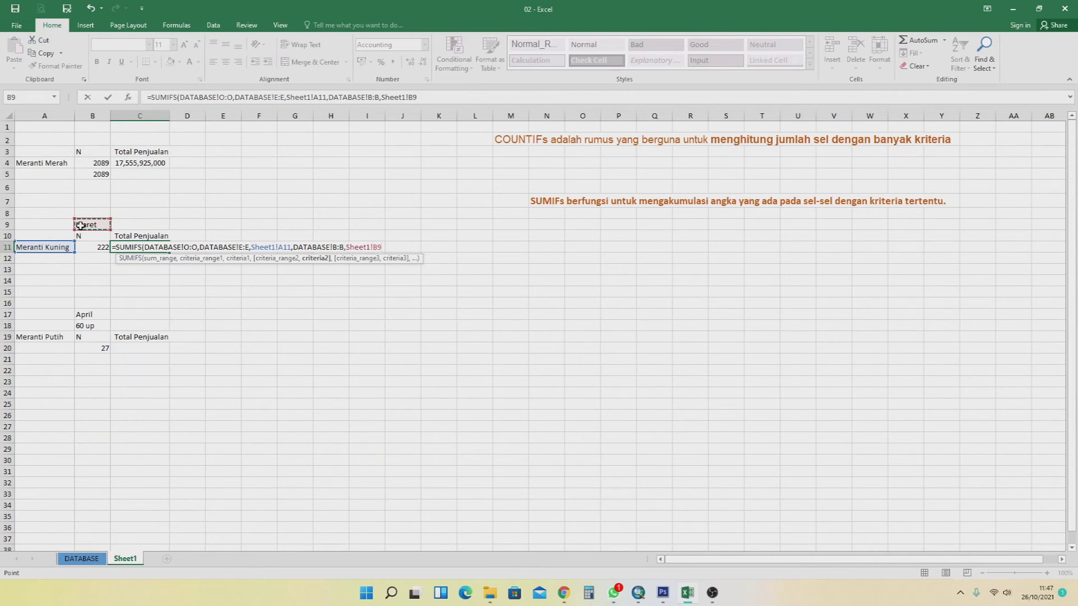
pyautogui.press('Return')
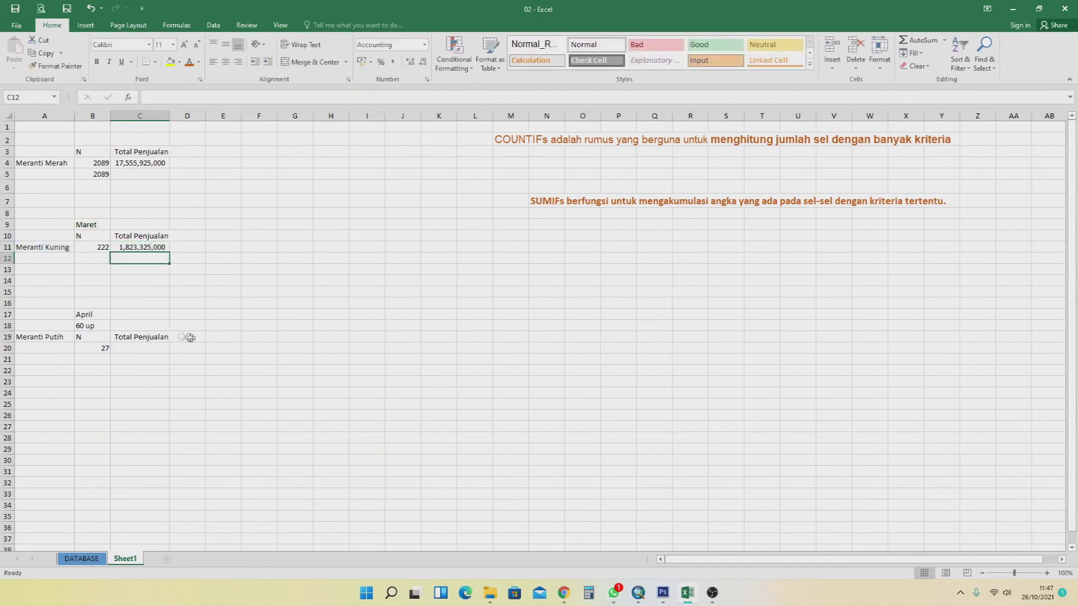
pyautogui.click(146, 248)
pyautogui.click(148, 277)
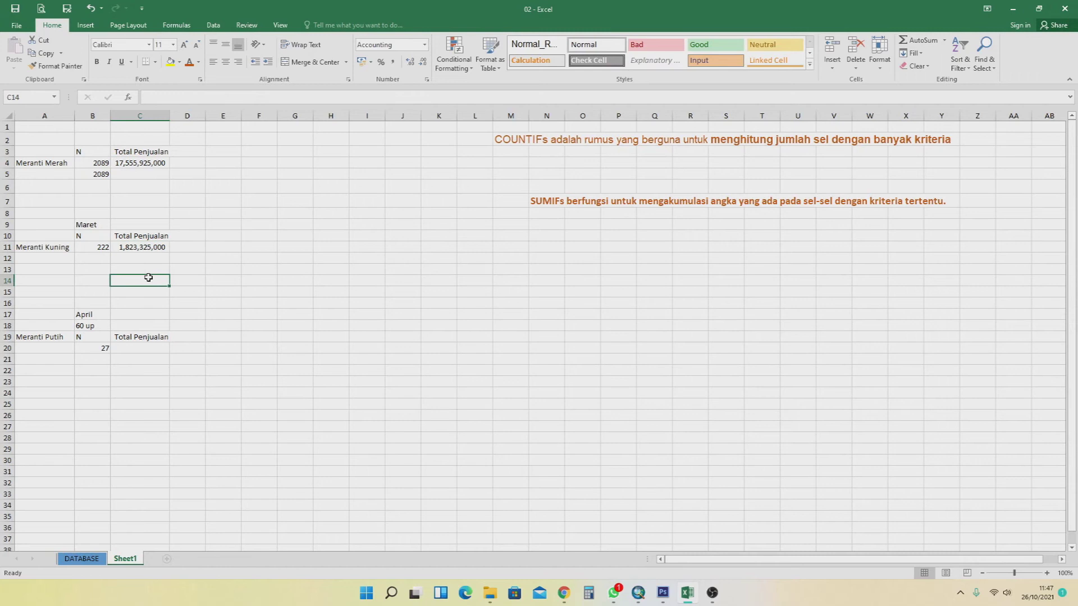
# - Enter the note "apa yang mau dijumlahkan" in cell J16 of Sheet1
pyautogui.click(137, 352)
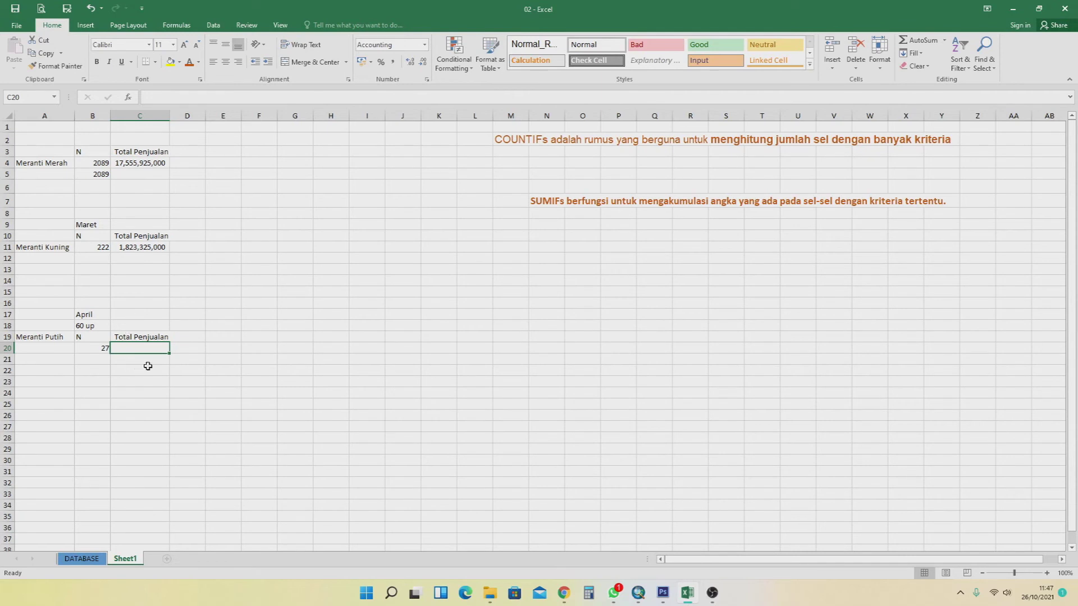
pyautogui.click(405, 303)
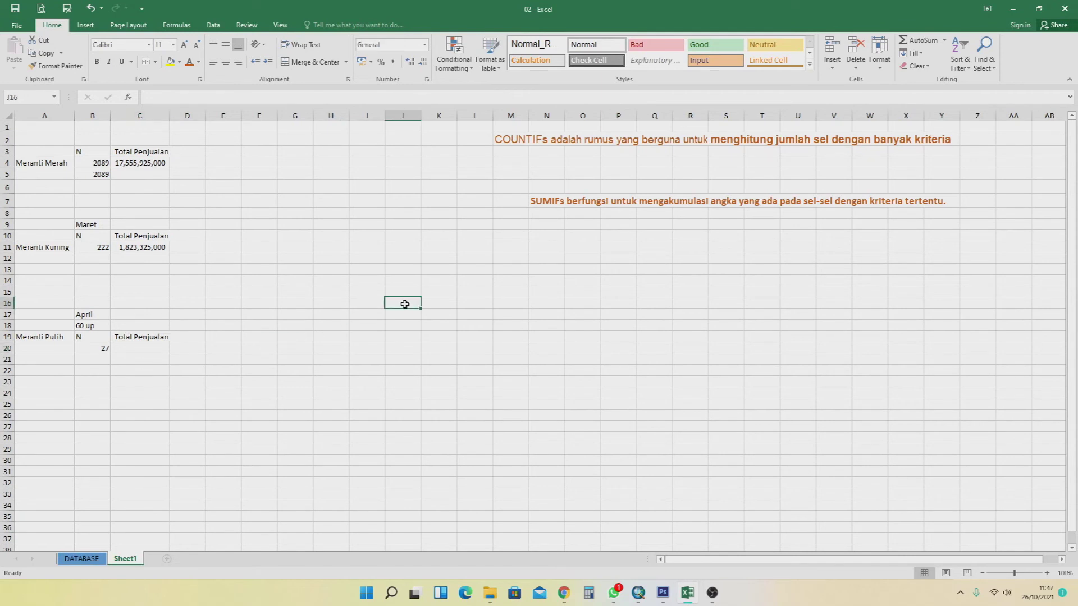
pyautogui.write('apa yang m')
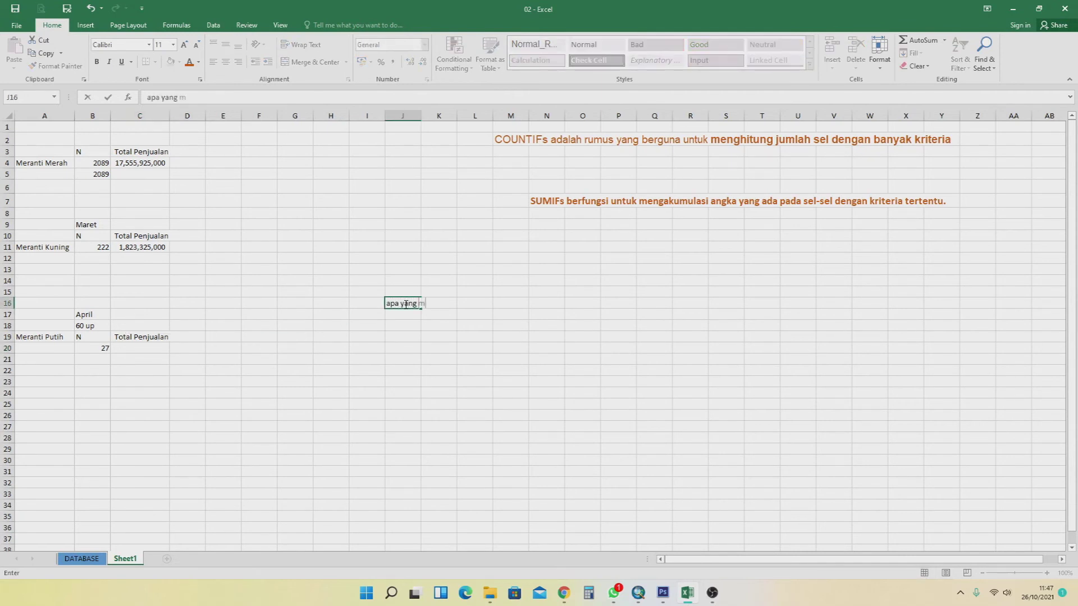
pyautogui.write('au dijumlahkan')
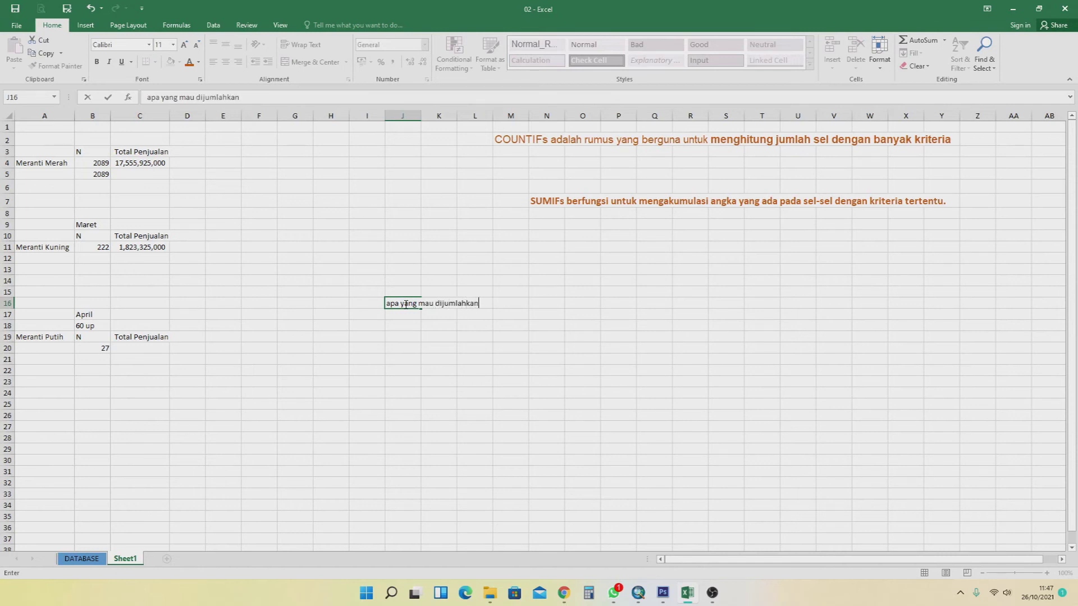
pyautogui.press('Return')
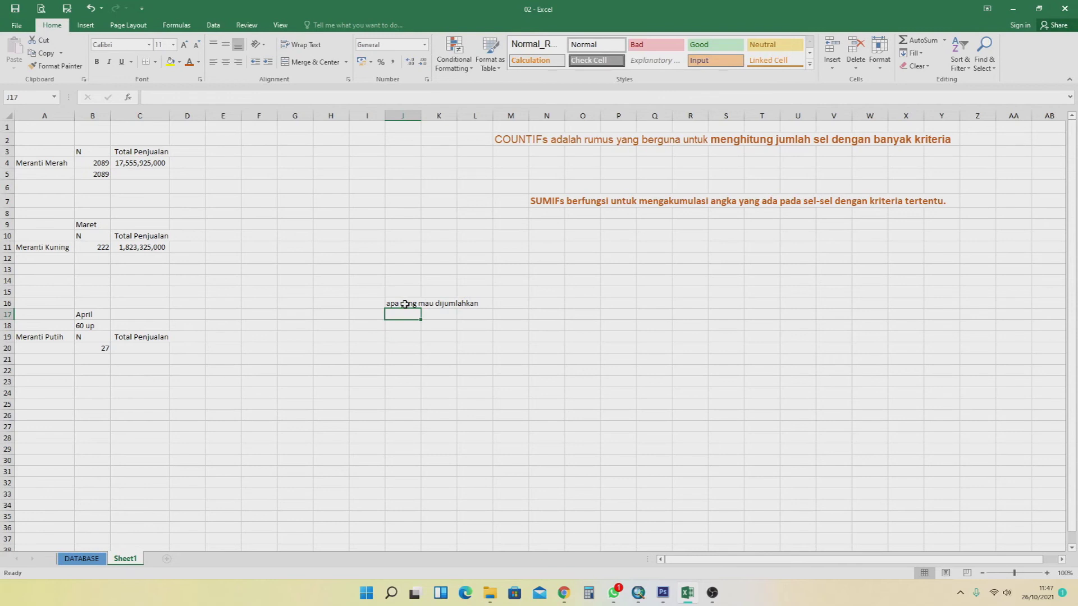
# - Enter "kriteria range" in cell J17 and "kriteria" in cell J18
pyautogui.write('krit')
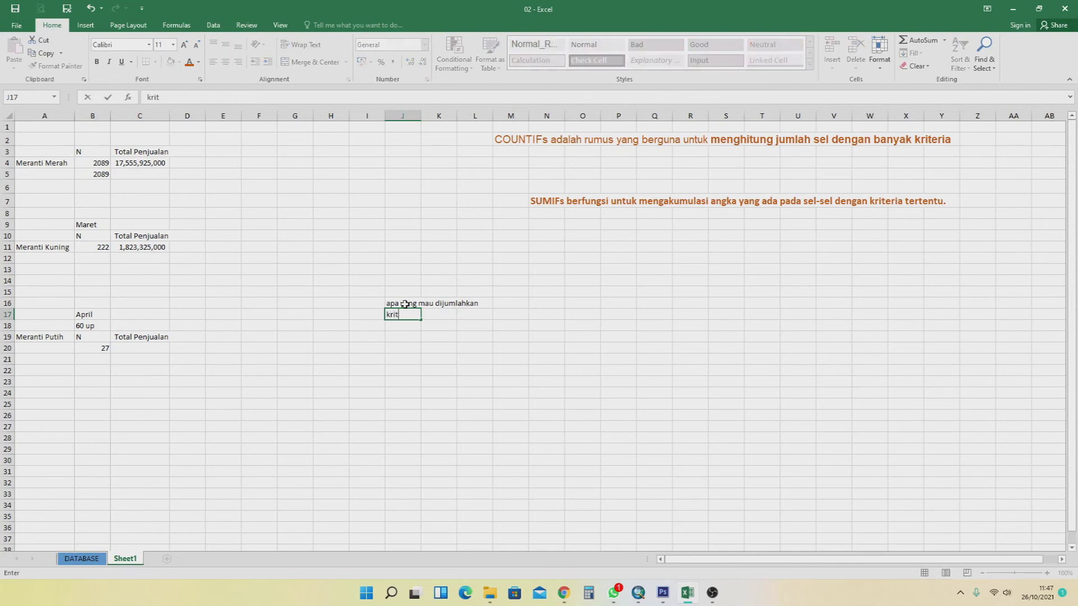
pyautogui.write('eria range')
pyautogui.press('Return')
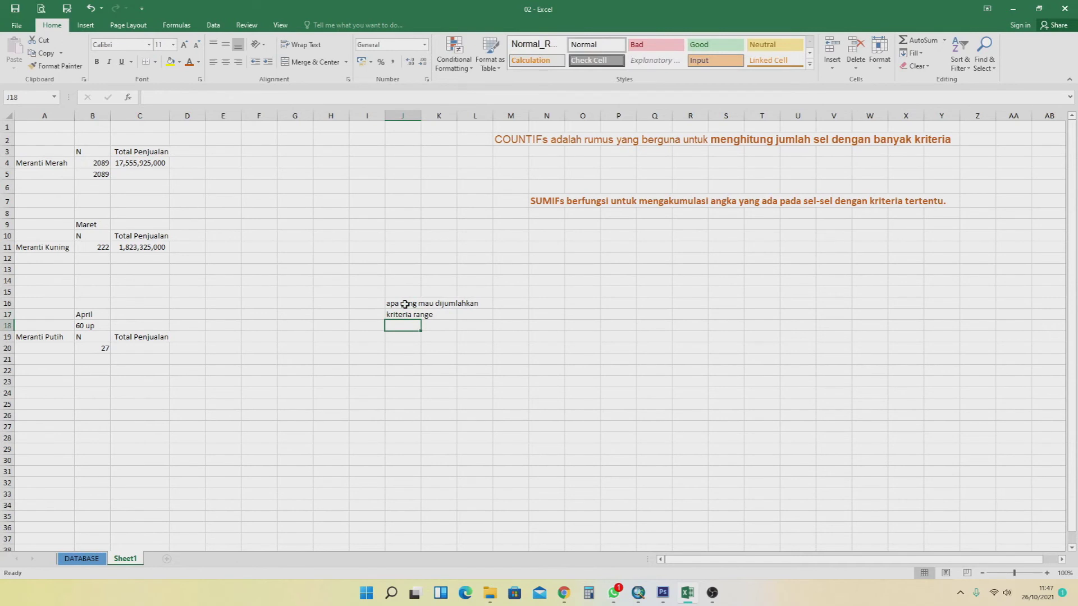
pyautogui.write('kriter')
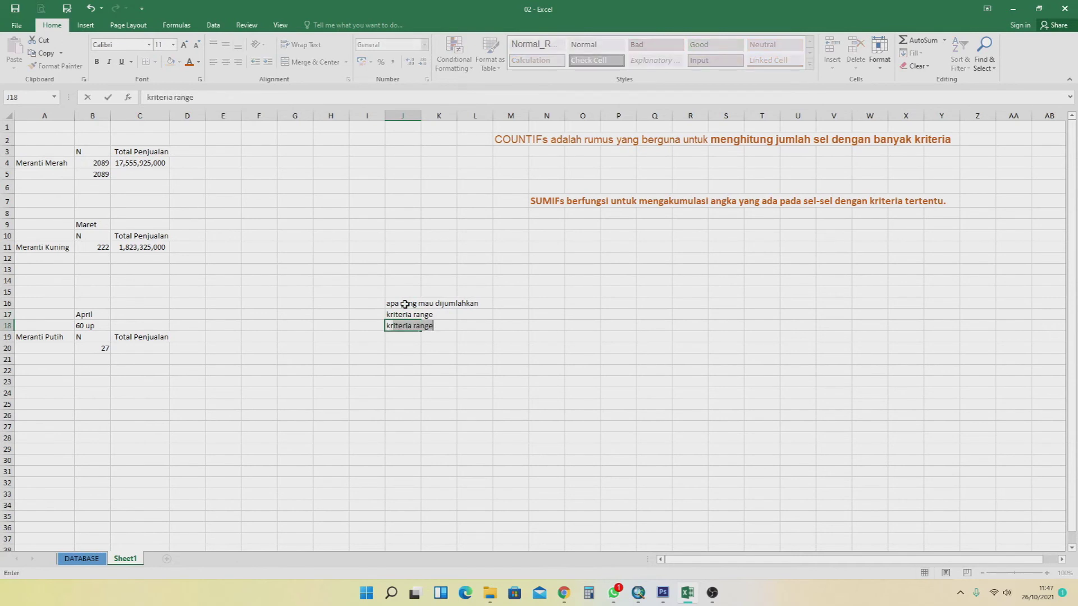
pyautogui.write('ia')
pyautogui.press('BackSpace')
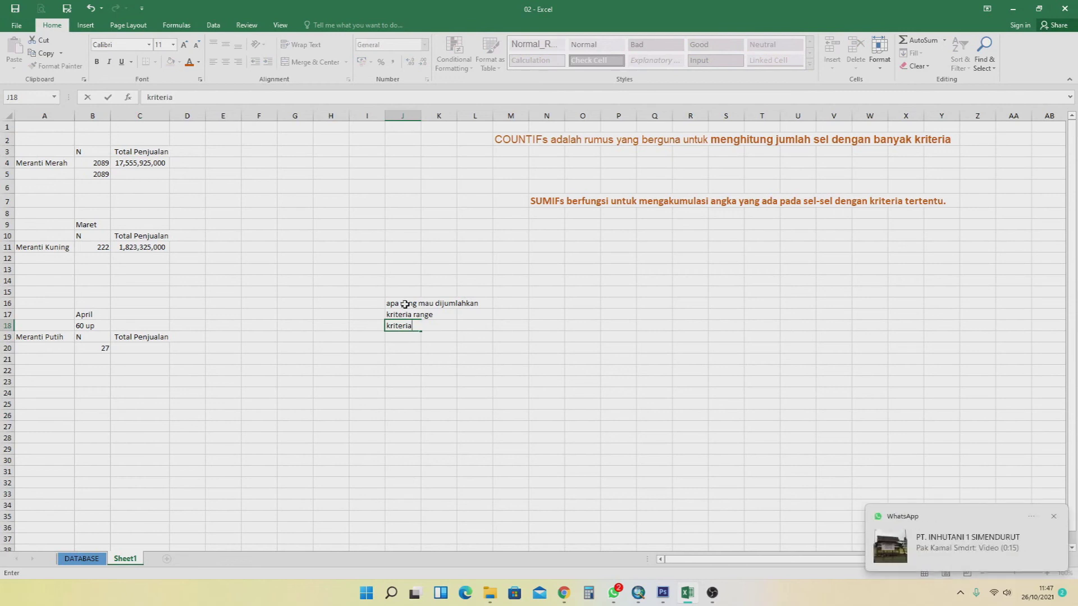
pyautogui.press('Return')
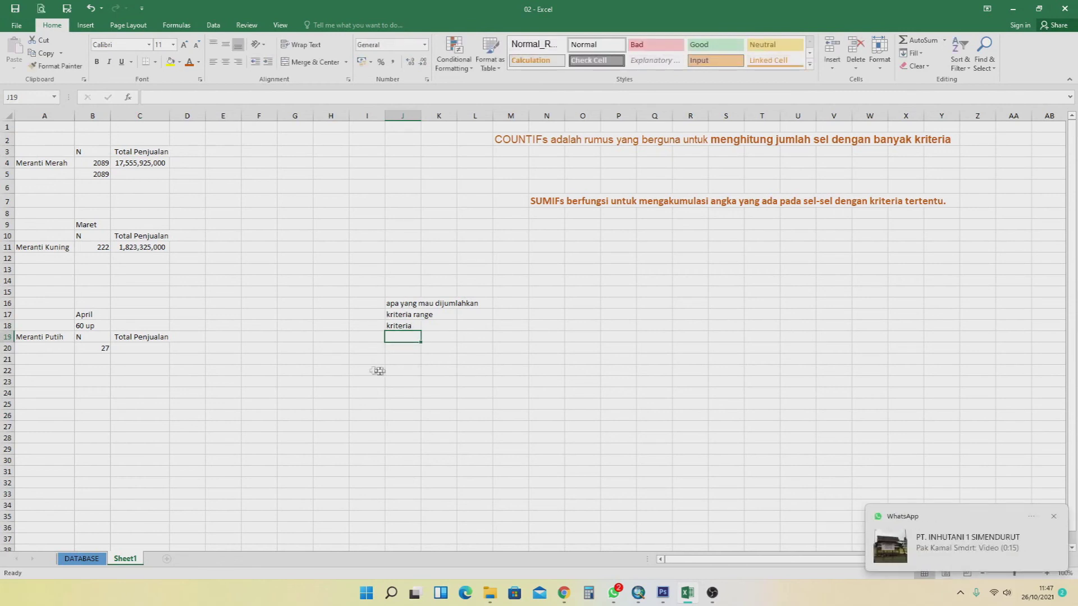
# - Copy the "kriteria range" and "kriteria" notes from J17:J18 into J19:J20 and J21:J22
pyautogui.click(392, 315)
pyautogui.click(391, 326)
pyautogui.click(391, 315)
pyautogui.click(390, 327)
pyautogui.click(399, 313)
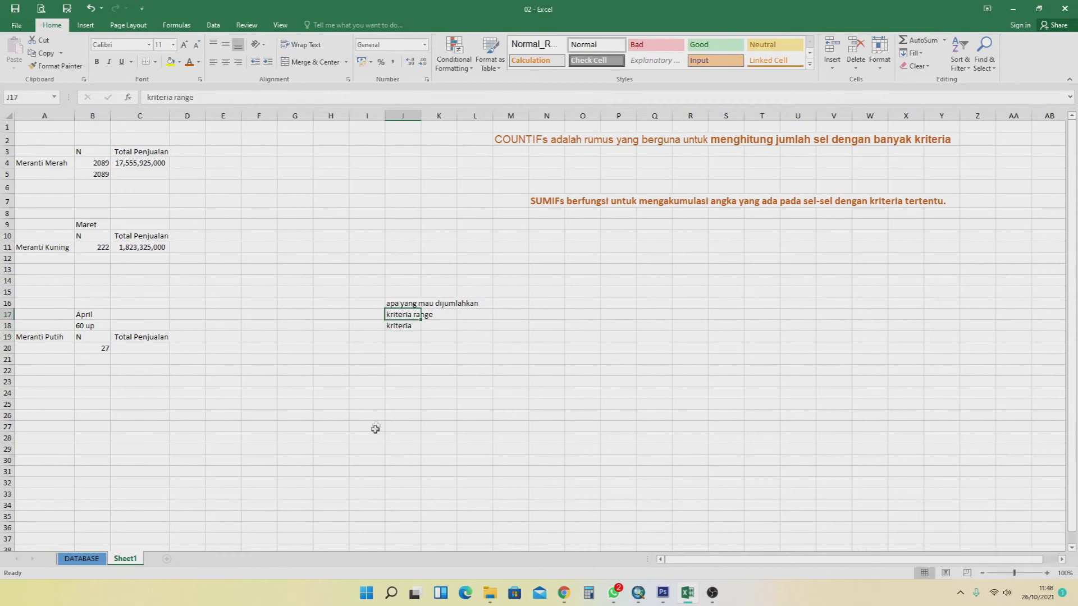
pyautogui.moveTo(396, 315); pyautogui.dragTo(398, 325)
pyautogui.hotkey('ctrl', 'c')
pyautogui.click(398, 340)
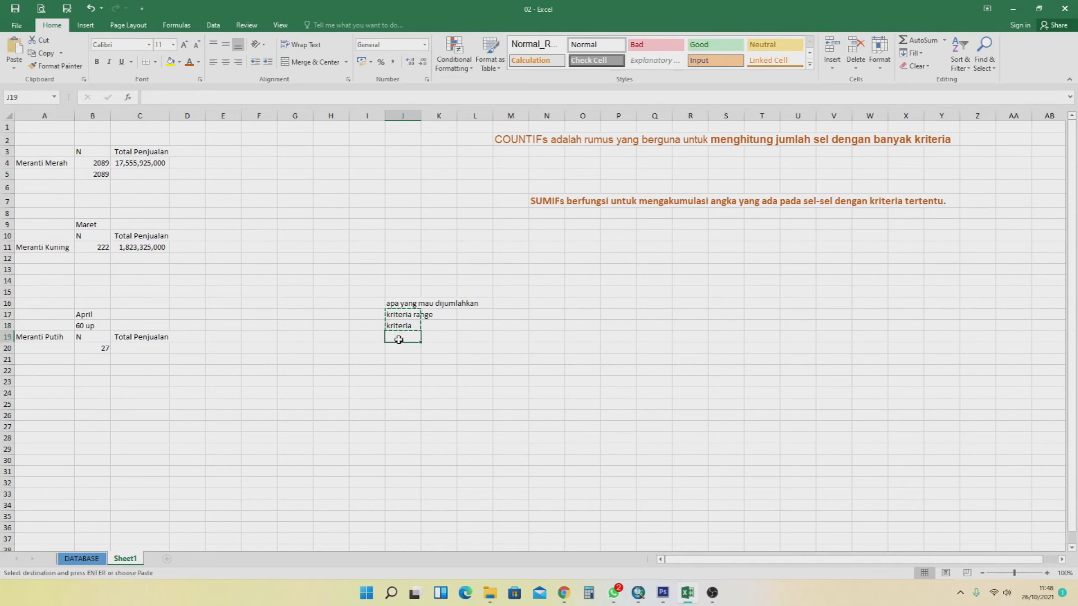
pyautogui.hotkey('ctrl', 'v')
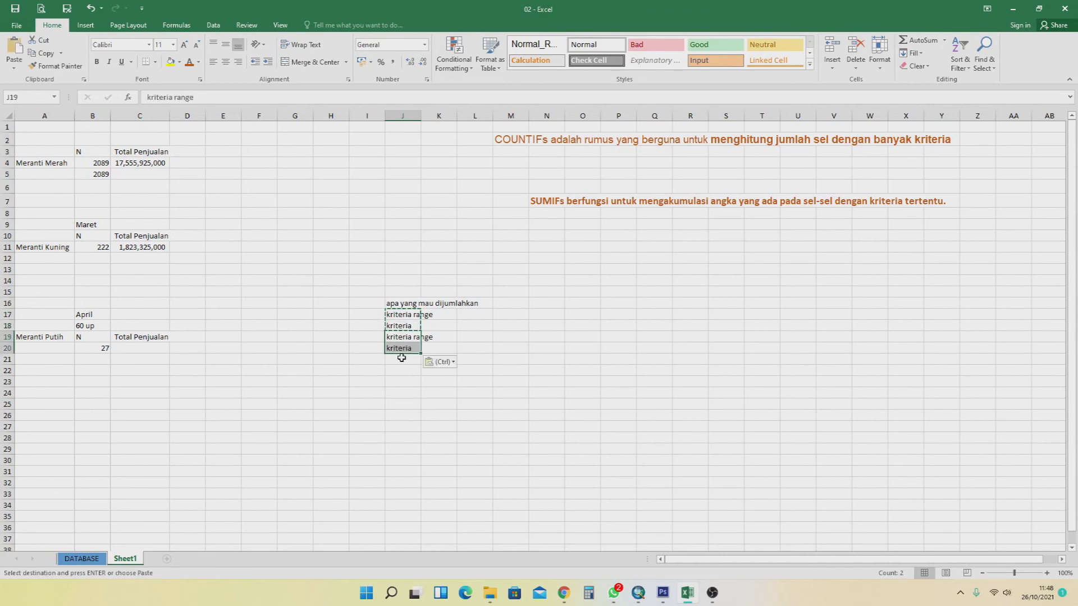
pyautogui.click(401, 360)
pyautogui.hotkey('ctrl', 'v')
pyautogui.click(402, 384)
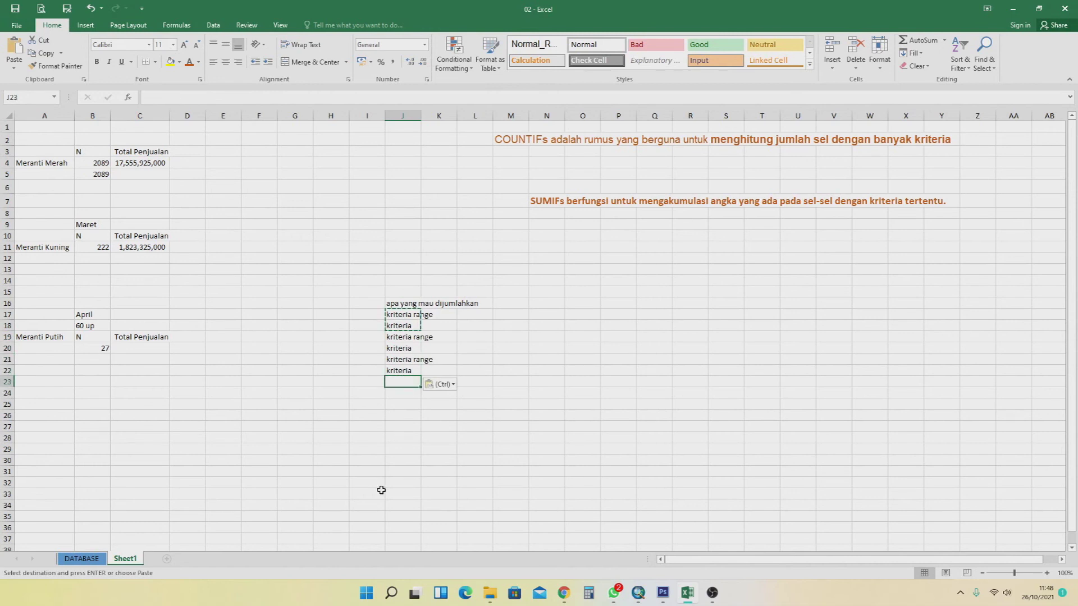
# - Start a SUMIFS formula in Sheet1 cell C20 with DATABASE column O (HARGA JUAL) as the sum range
pyautogui.click(149, 346)
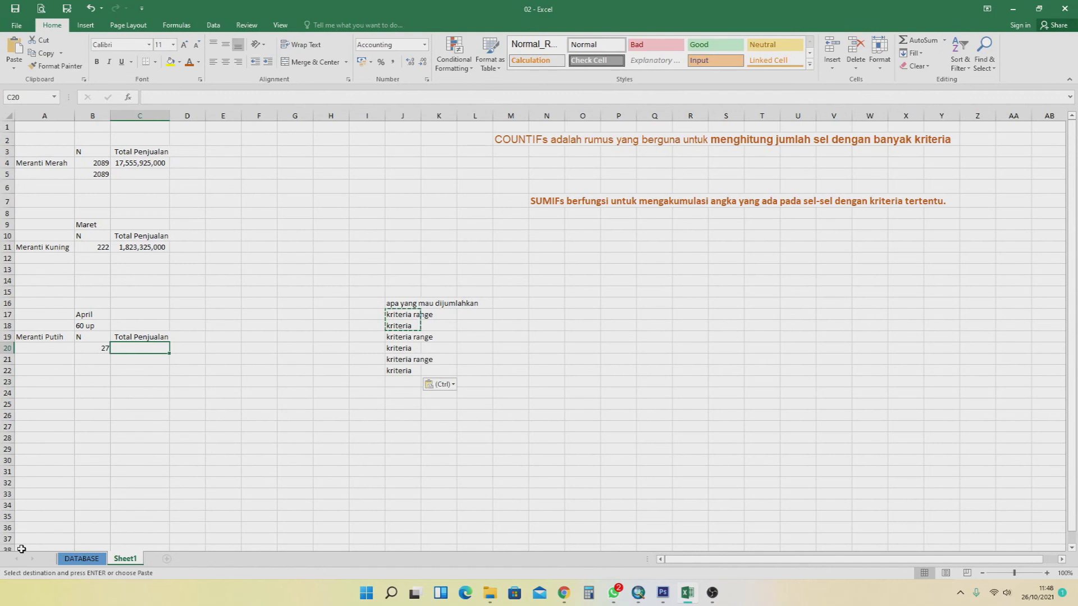
pyautogui.write('=')
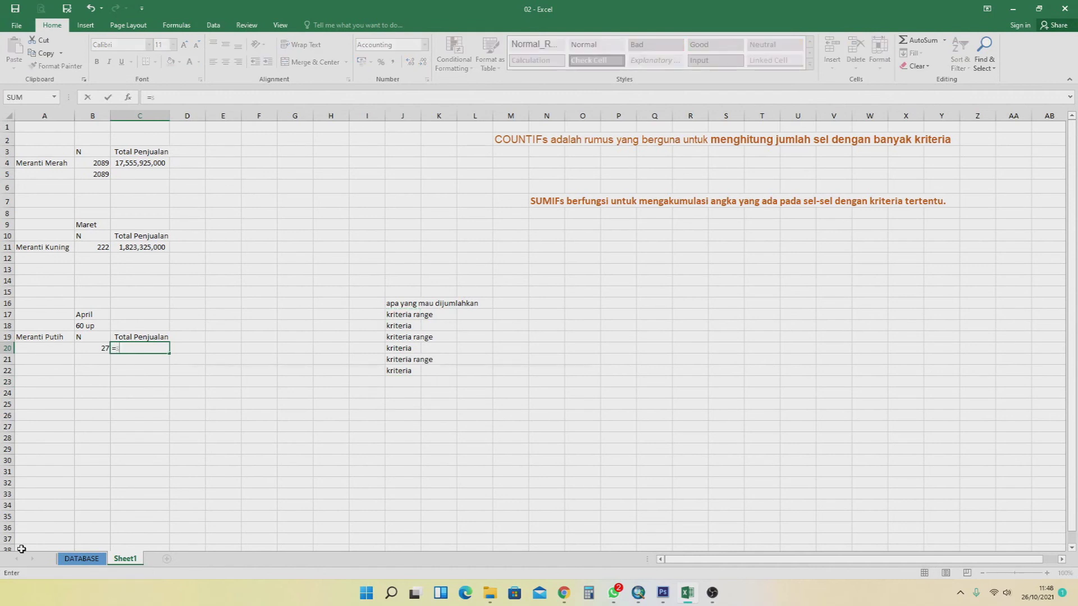
pyautogui.write('sum')
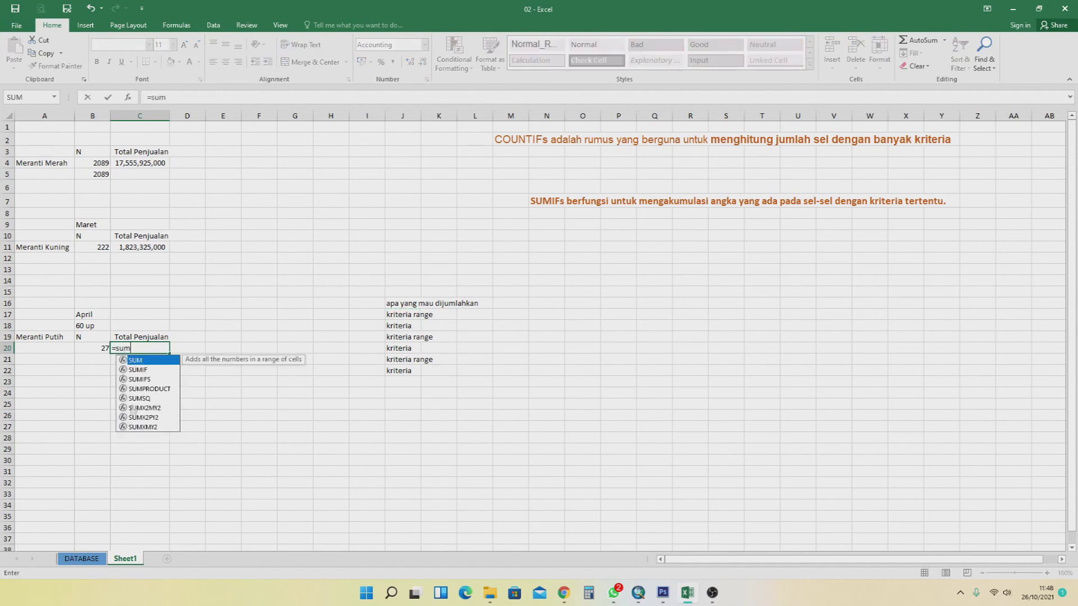
pyautogui.doubleClick(138, 379)
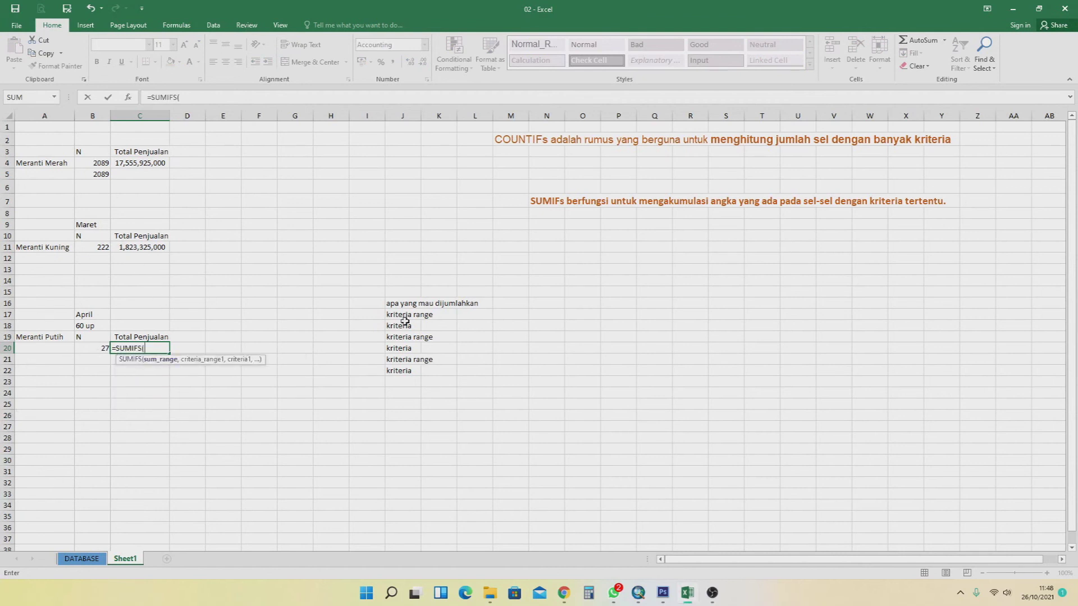
pyautogui.click(81, 558)
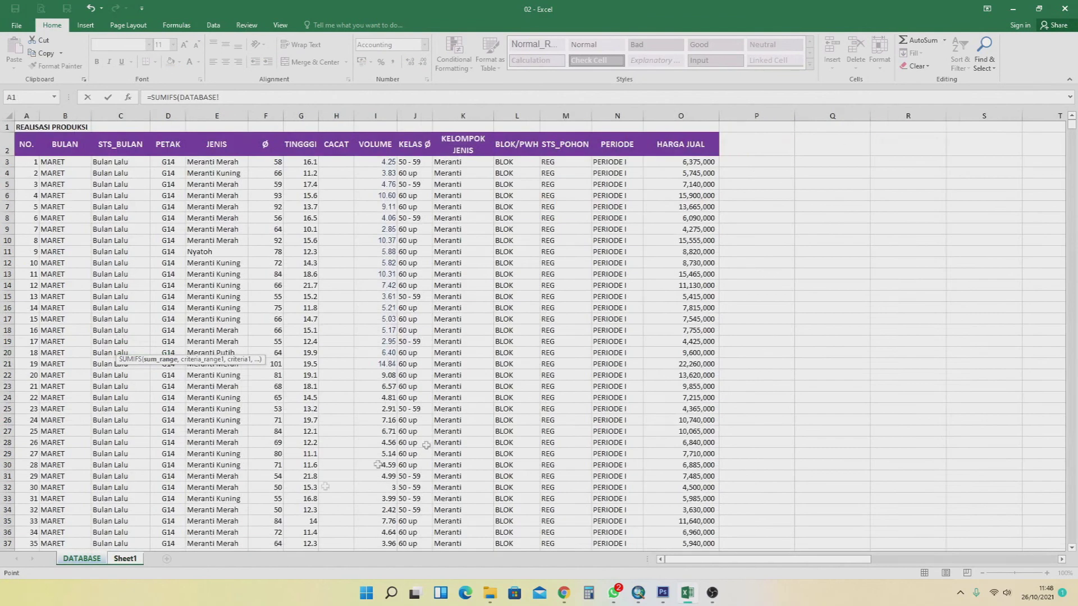
pyautogui.click(693, 115)
pyautogui.write(',')
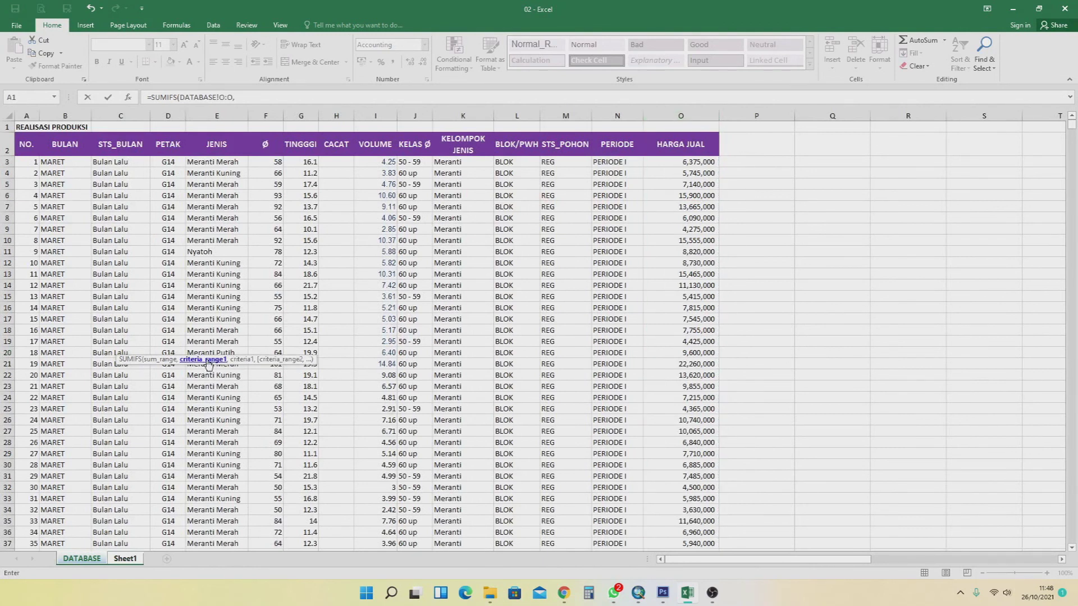
# - Add the first SUMIFS criterion: DATABASE column E (JENIS) as the range, matched to Meranti Putih in Sheet1 cell A19
pyautogui.click(219, 116)
pyautogui.write(',')
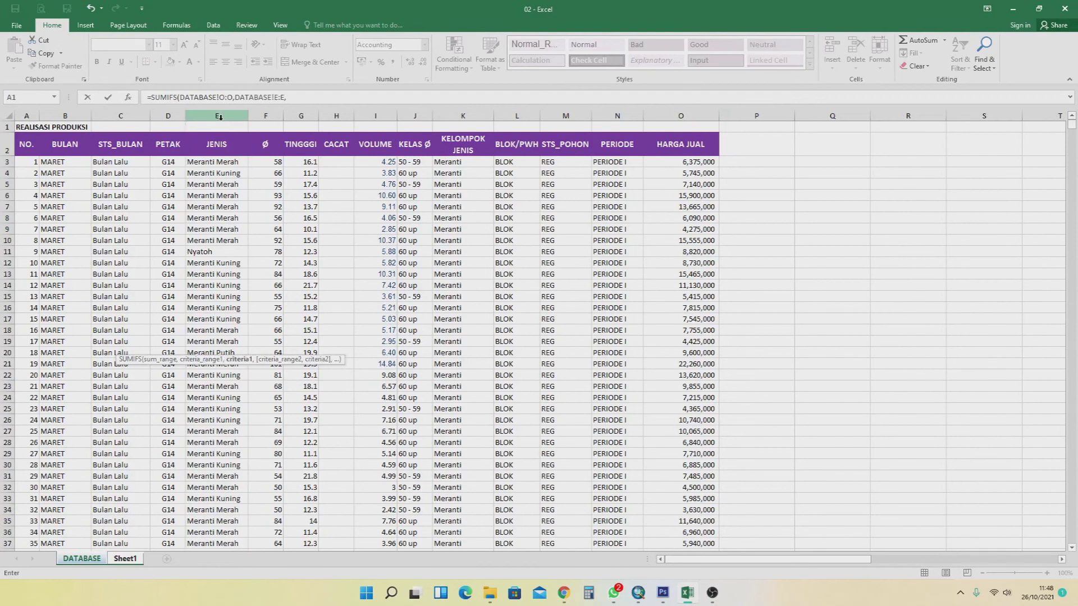
pyautogui.click(125, 559)
pyautogui.click(29, 336)
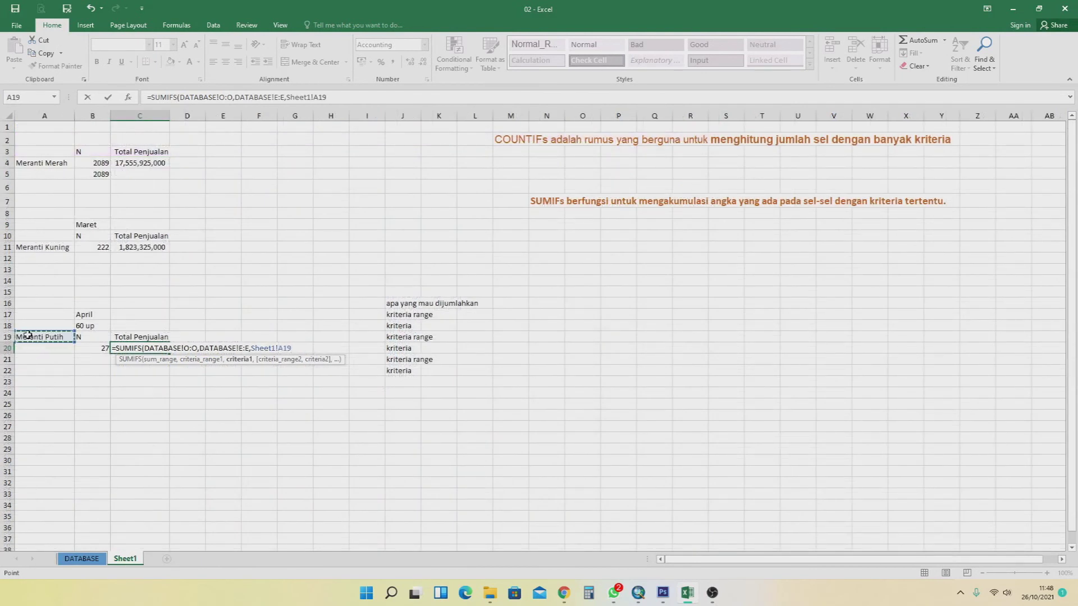
pyautogui.write(',')
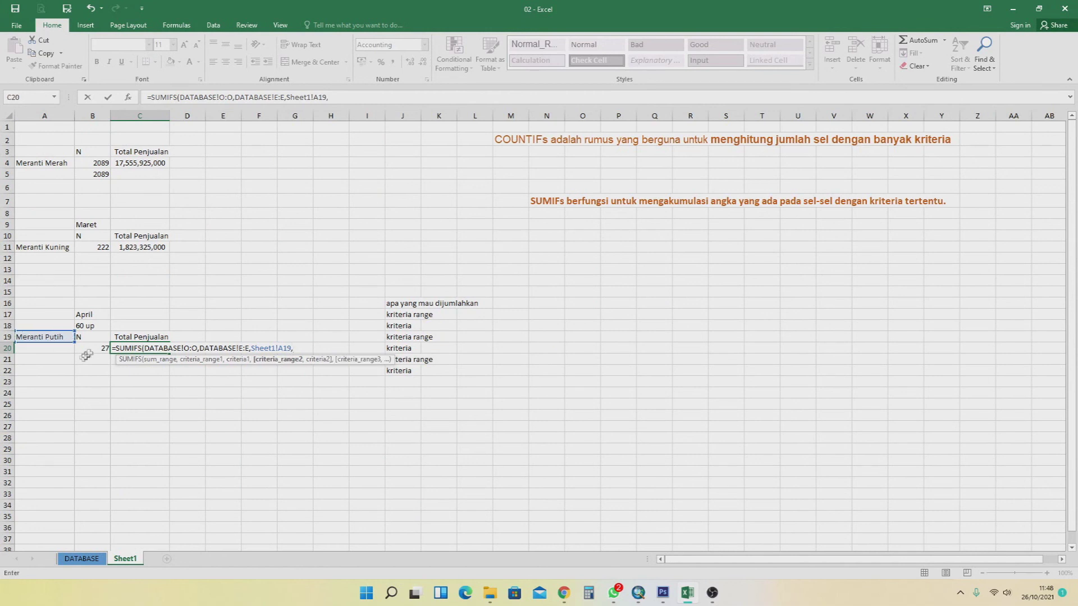
# - Add the second SUMIFS criterion: DATABASE column B (BULAN) as the range, matched to April in Sheet1 cell B17
pyautogui.click(93, 561)
pyautogui.click(66, 116)
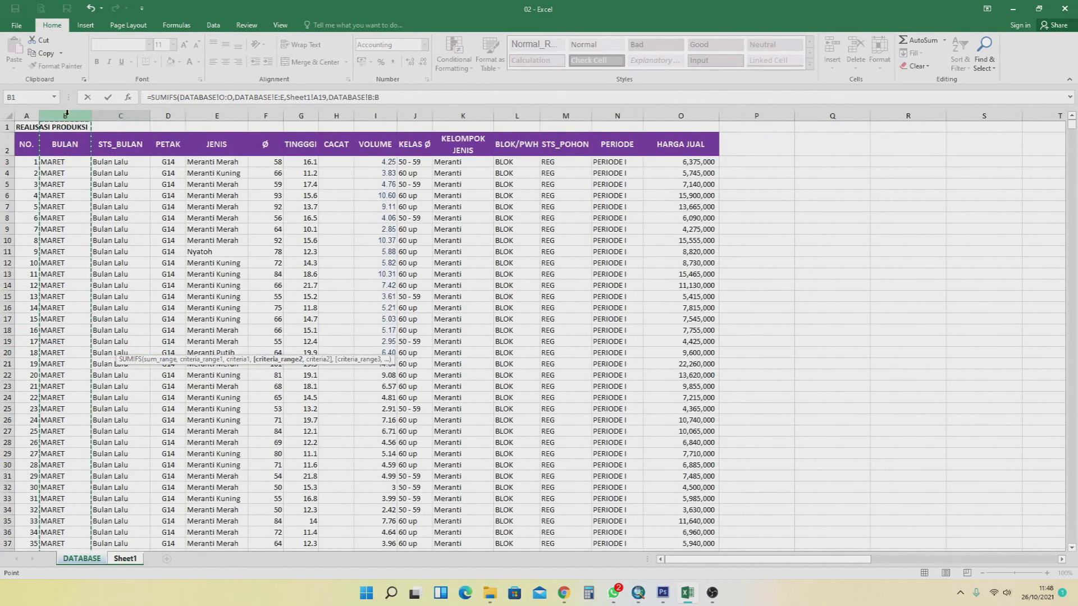
pyautogui.write(',')
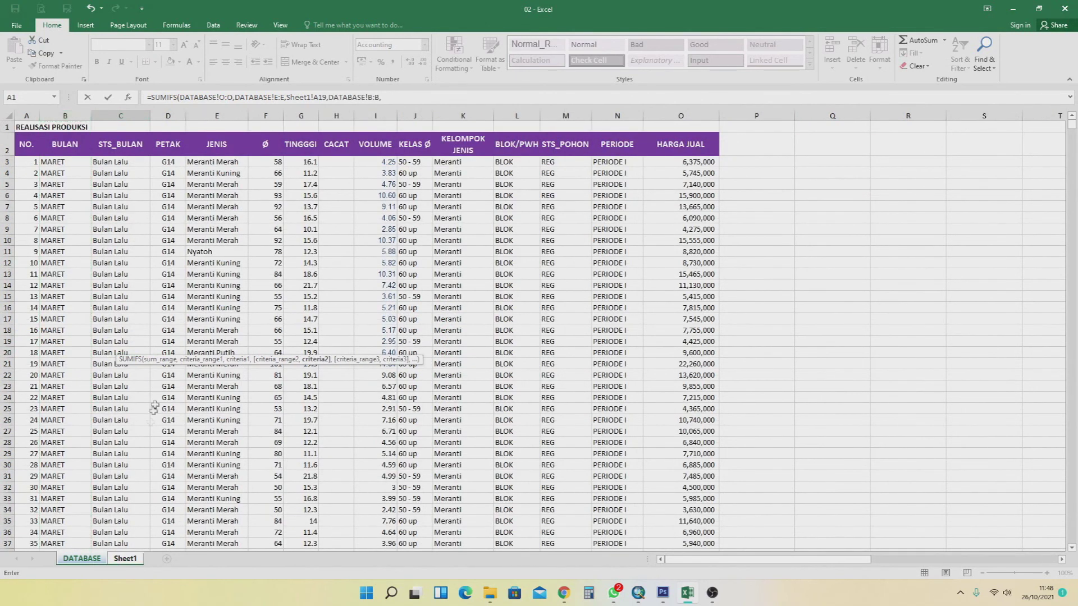
pyautogui.click(125, 559)
pyautogui.click(89, 313)
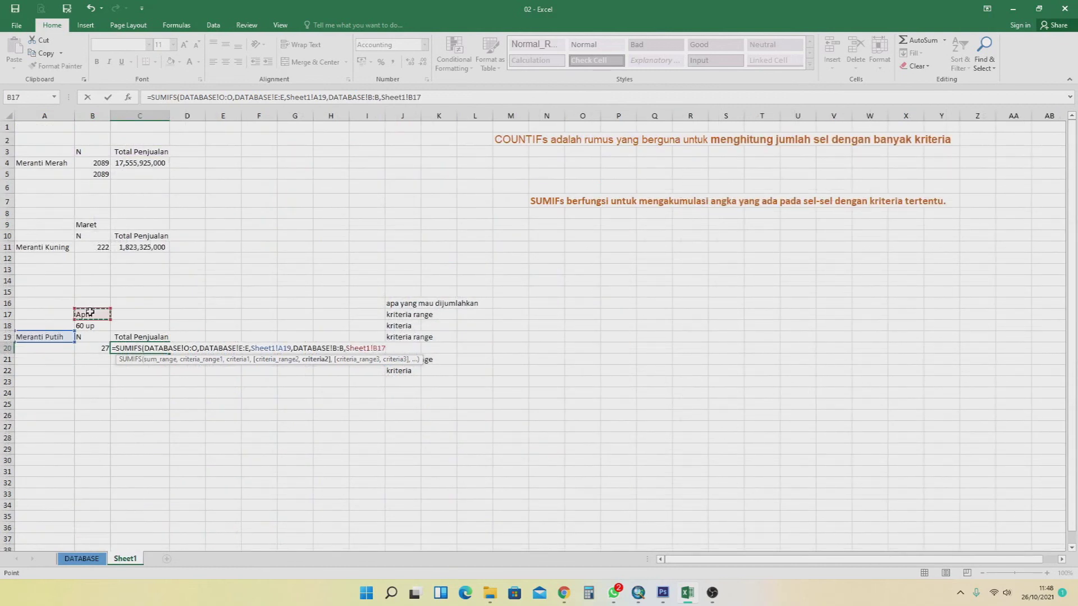
pyautogui.write(',')
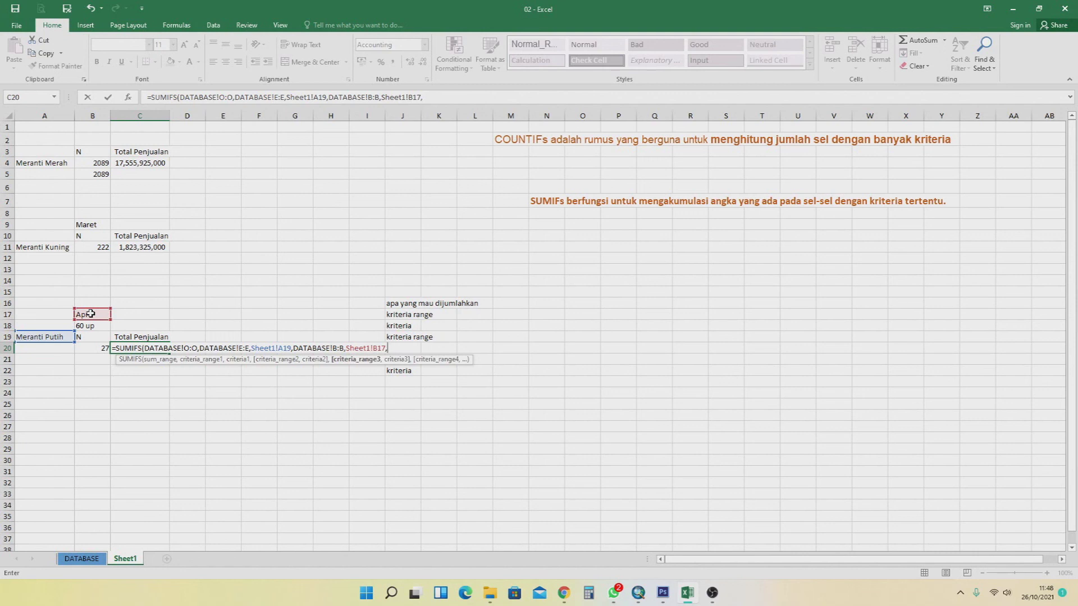
# - Add the third SUMIFS criterion, DATABASE column J (KELAS Ø) matched to 60 up in Sheet1 cell B18, and complete the formula
pyautogui.click(68, 560)
pyautogui.click(415, 115)
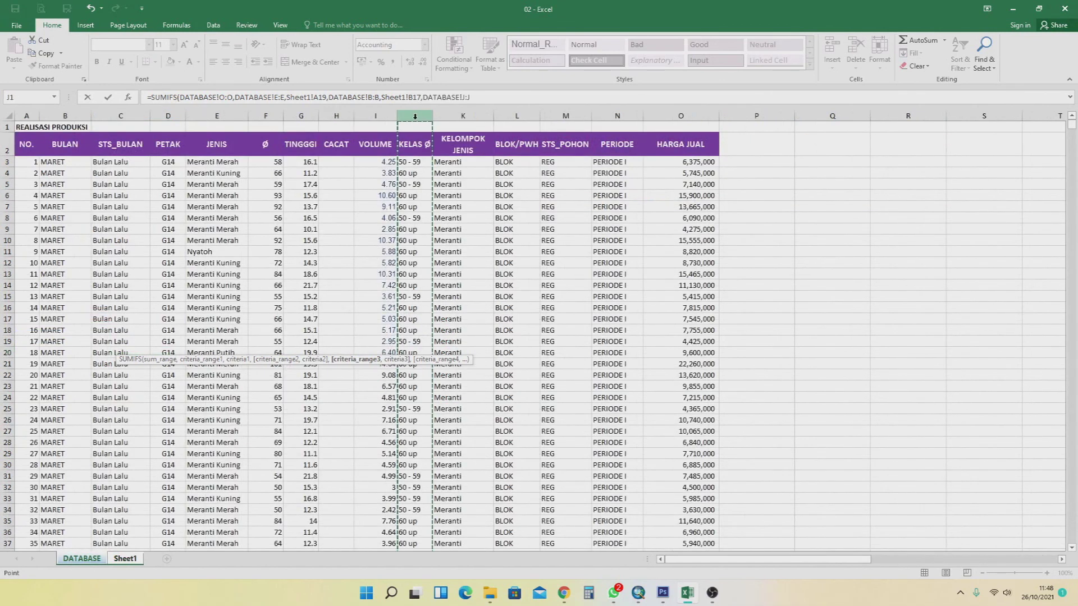
pyautogui.write(',')
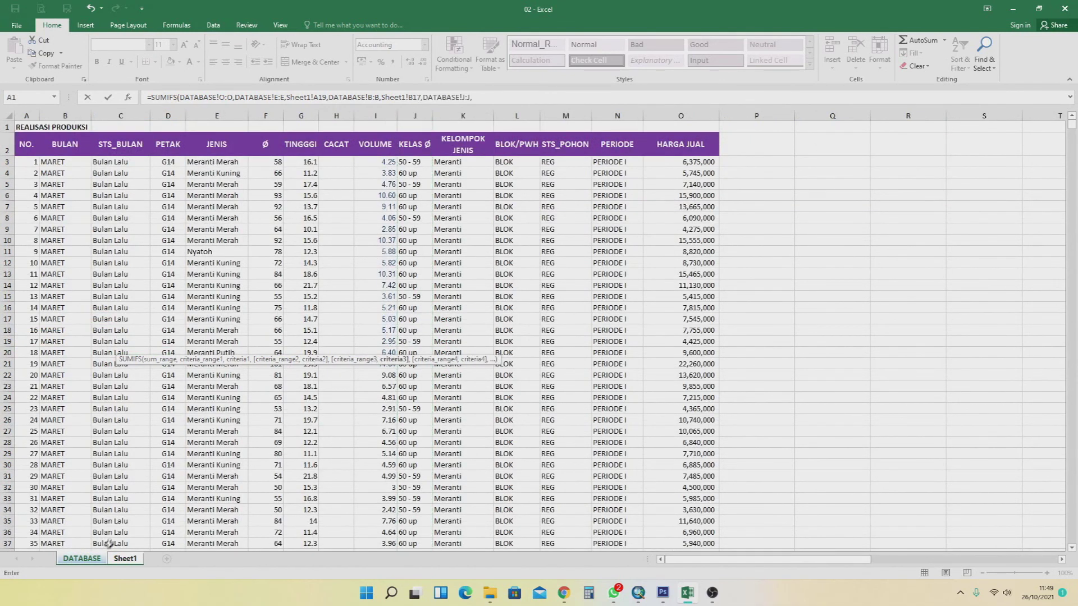
pyautogui.click(124, 558)
pyautogui.click(85, 326)
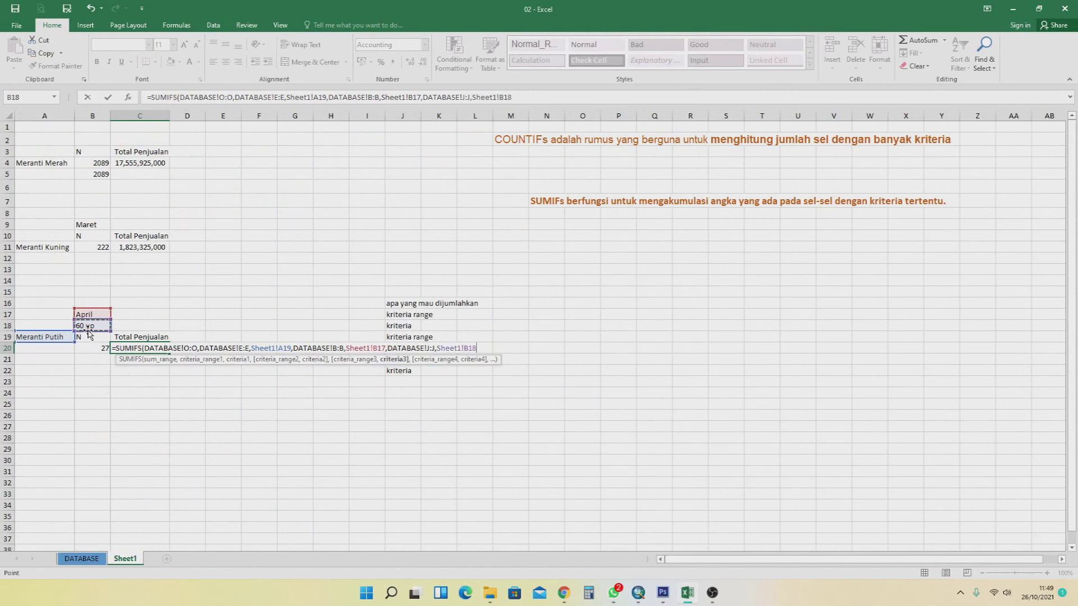
pyautogui.press('Return')
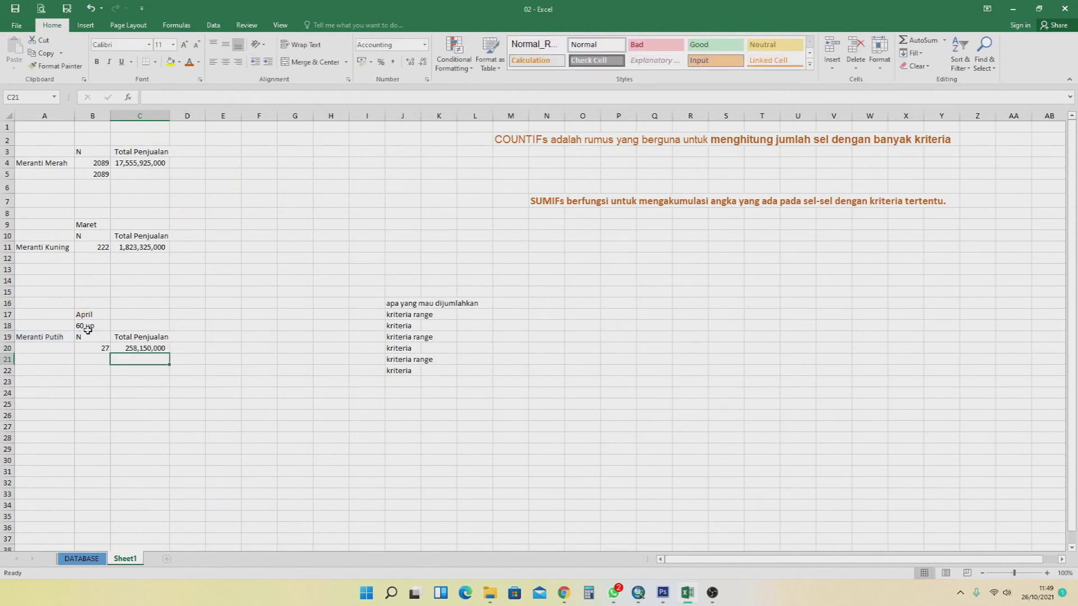